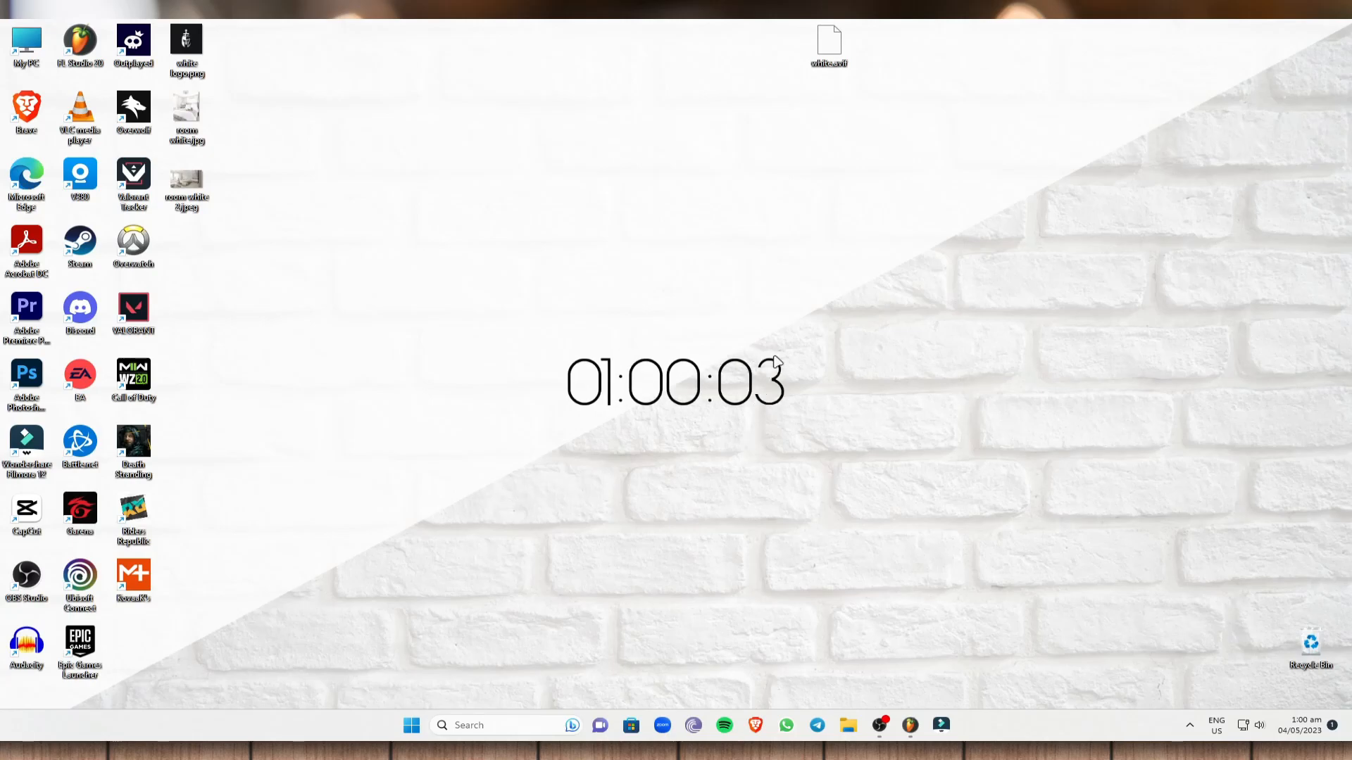
Open the Brave browser and go to Google Sites at sites.google.com
click(757, 723)
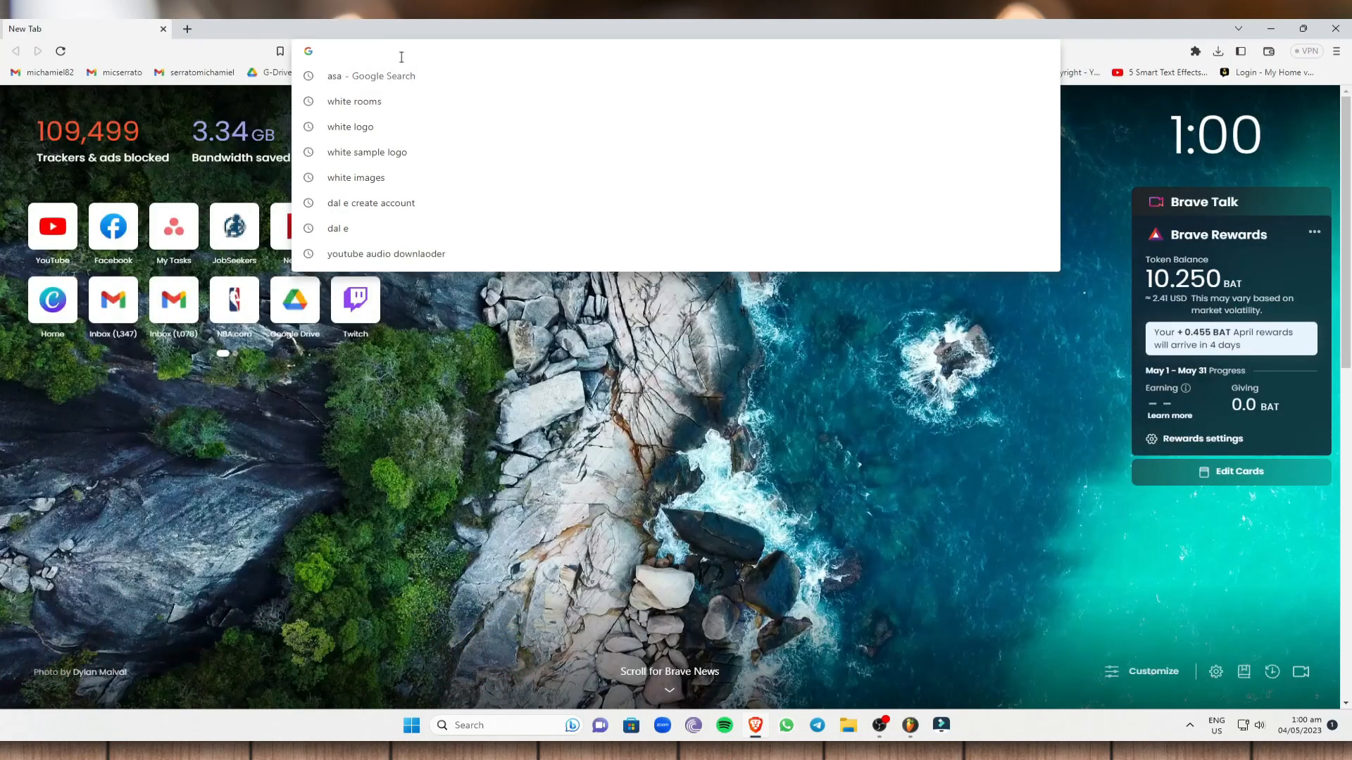
text(sites.google.com)
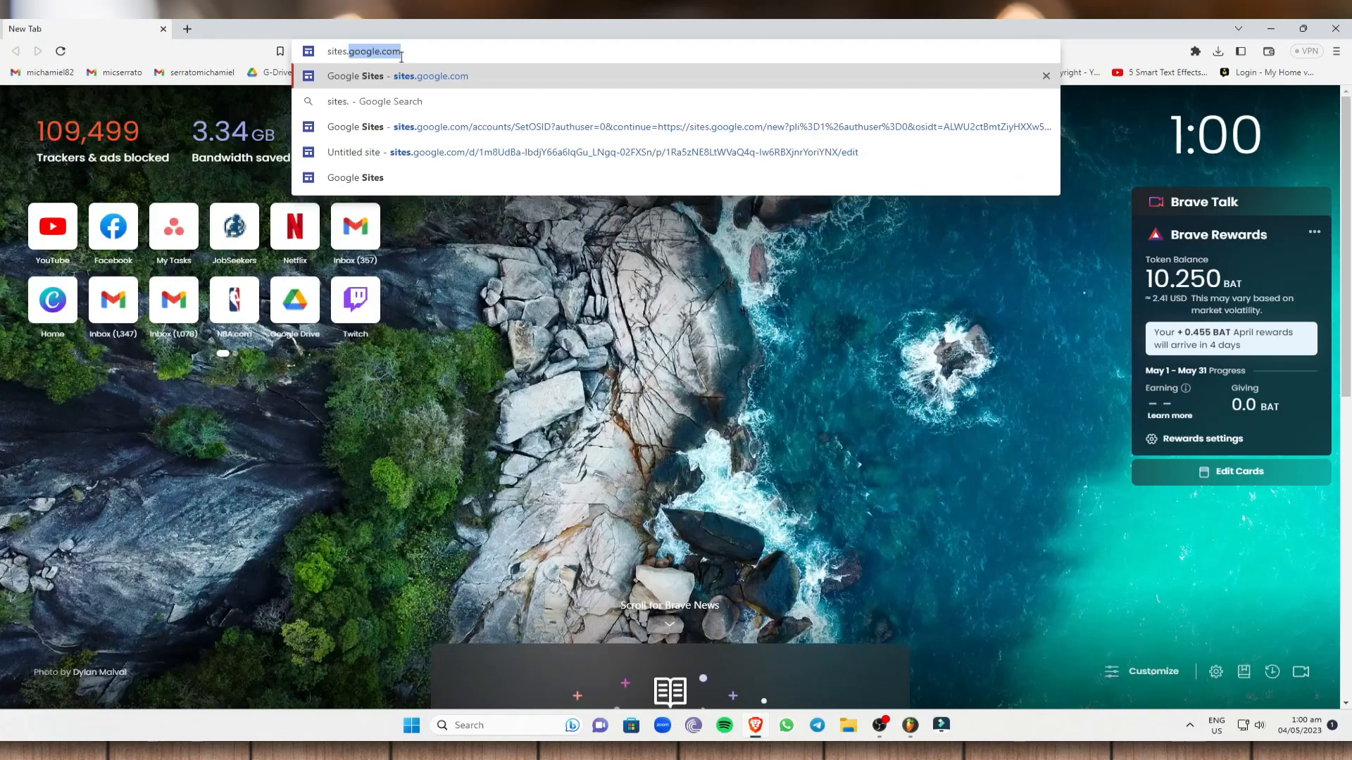
click(407, 76)
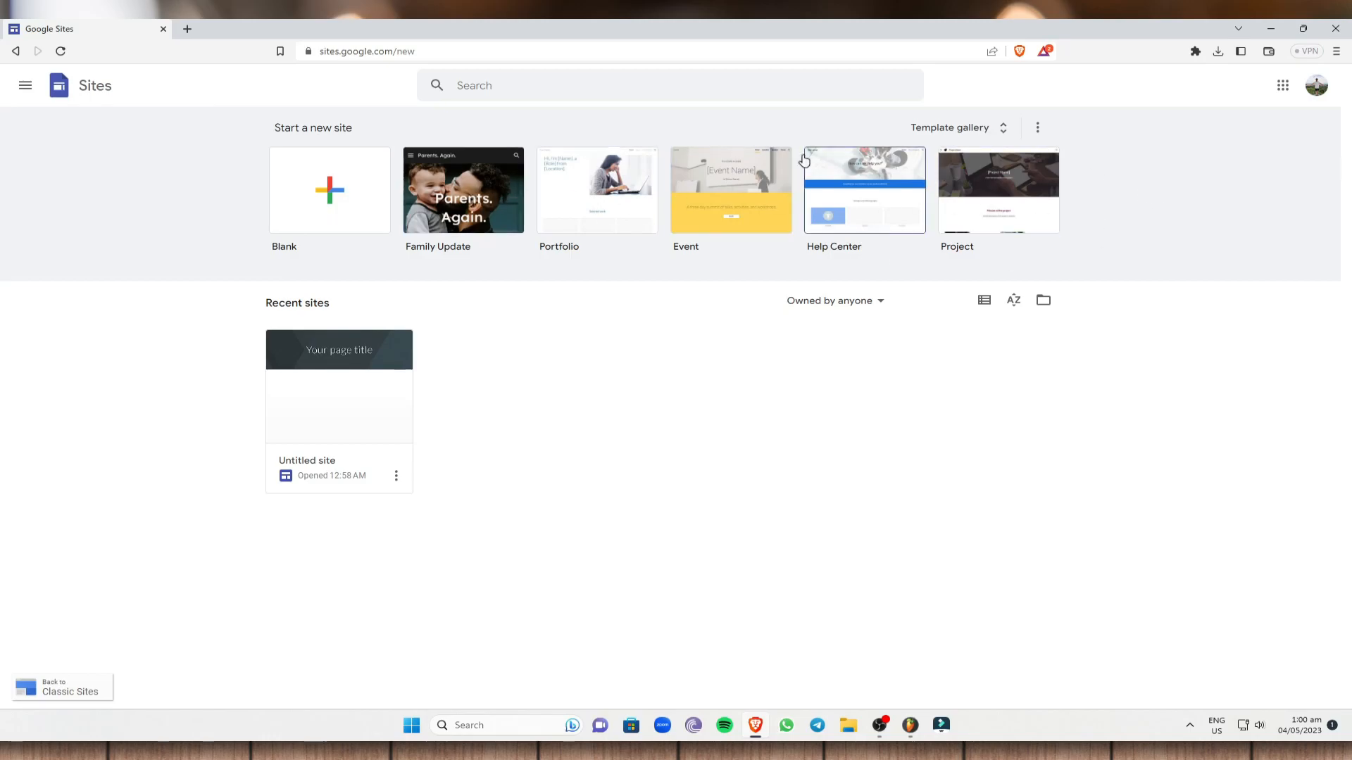
Create a new Blank site from the full template gallery and dismiss the template suggestion
click(1002, 134)
scroll(501, 436, down, 6)
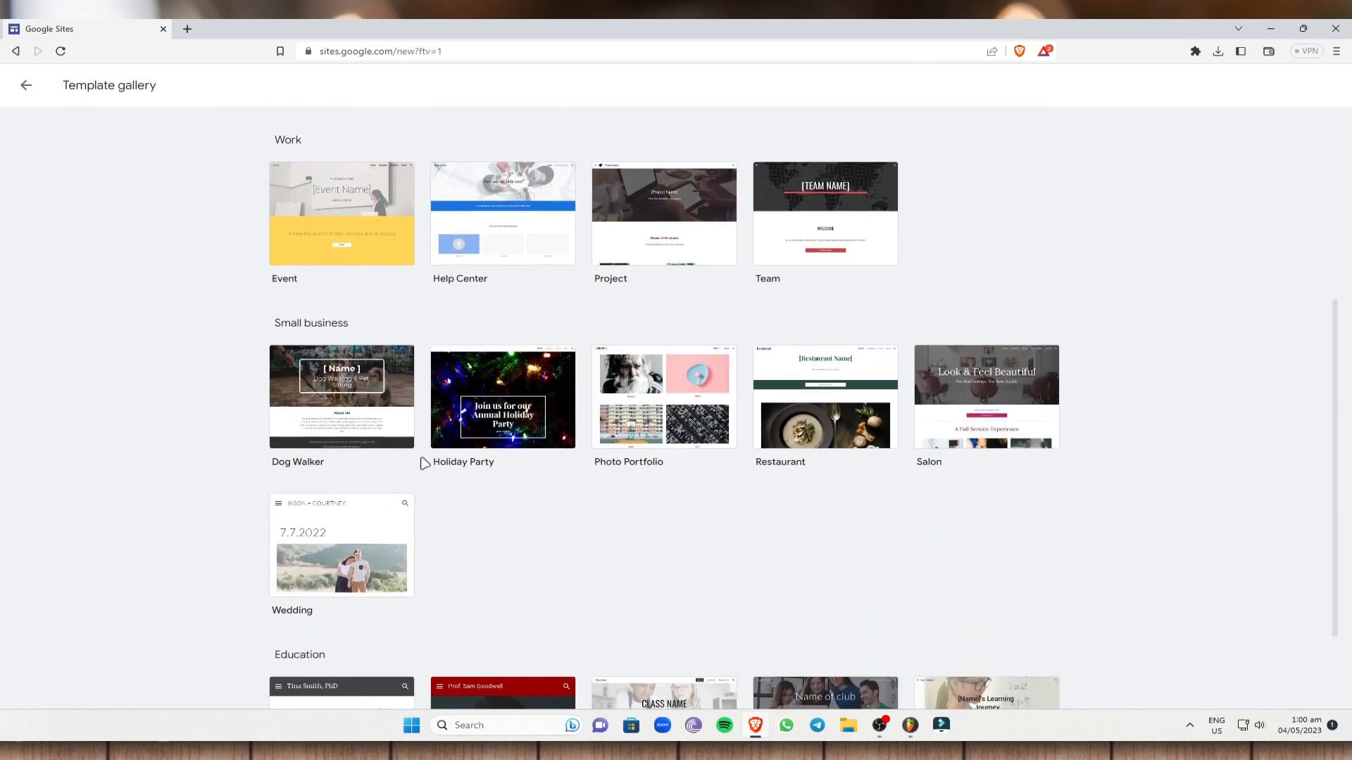
scroll(1126, 404, up, 6)
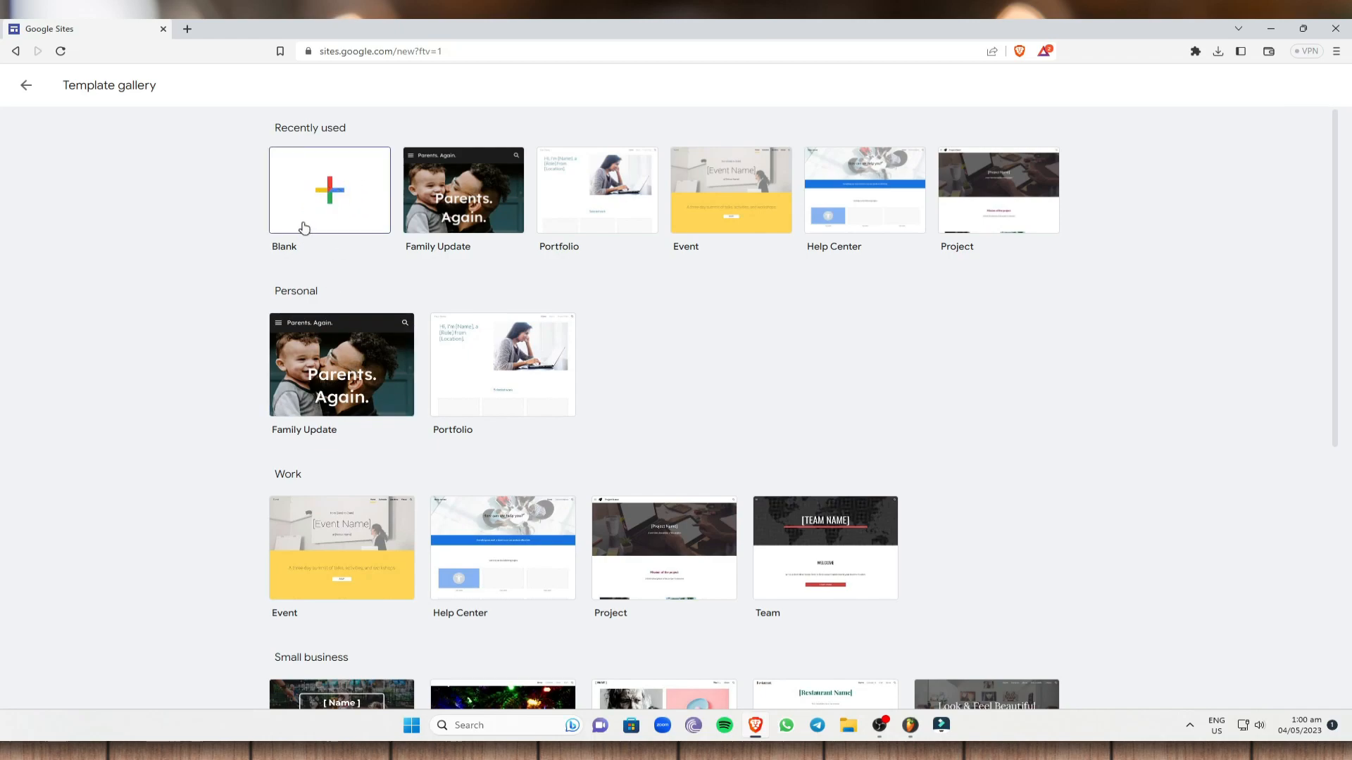
click(327, 188)
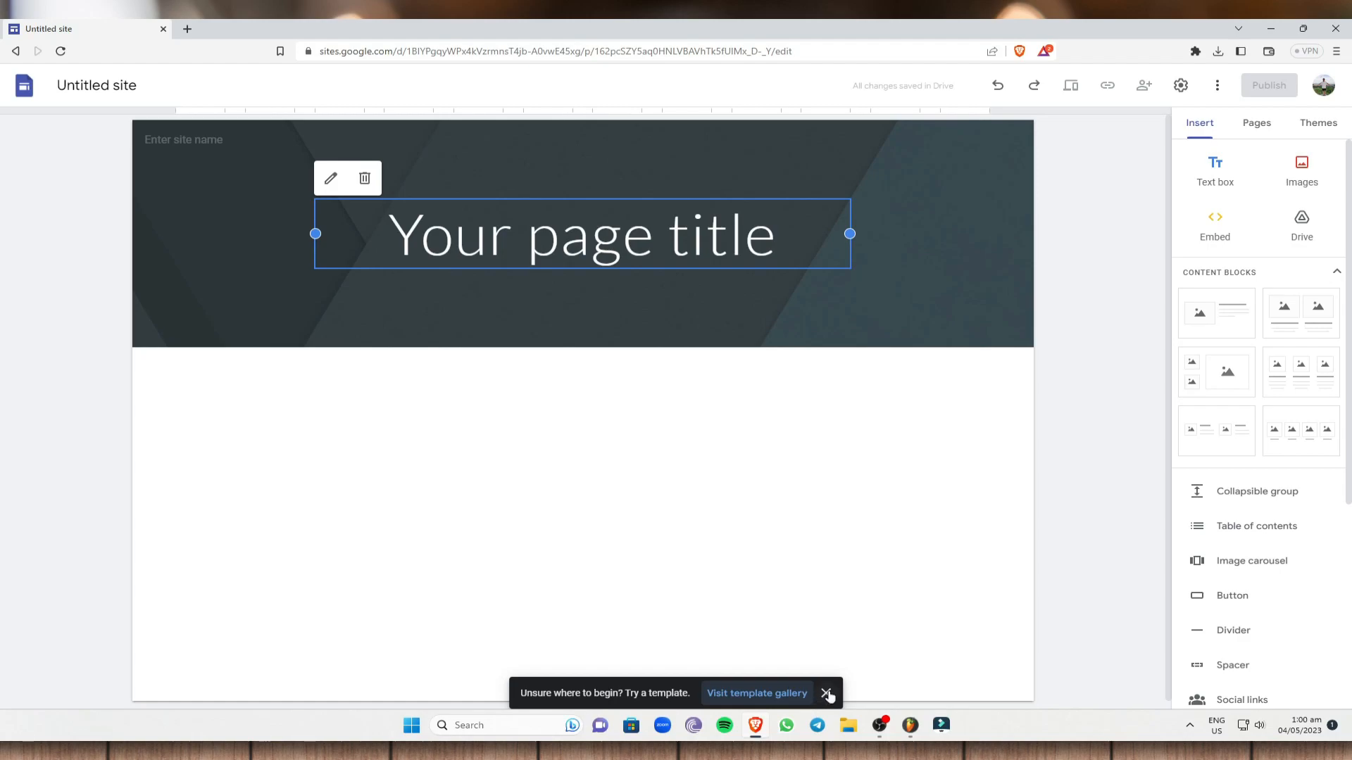
click(826, 693)
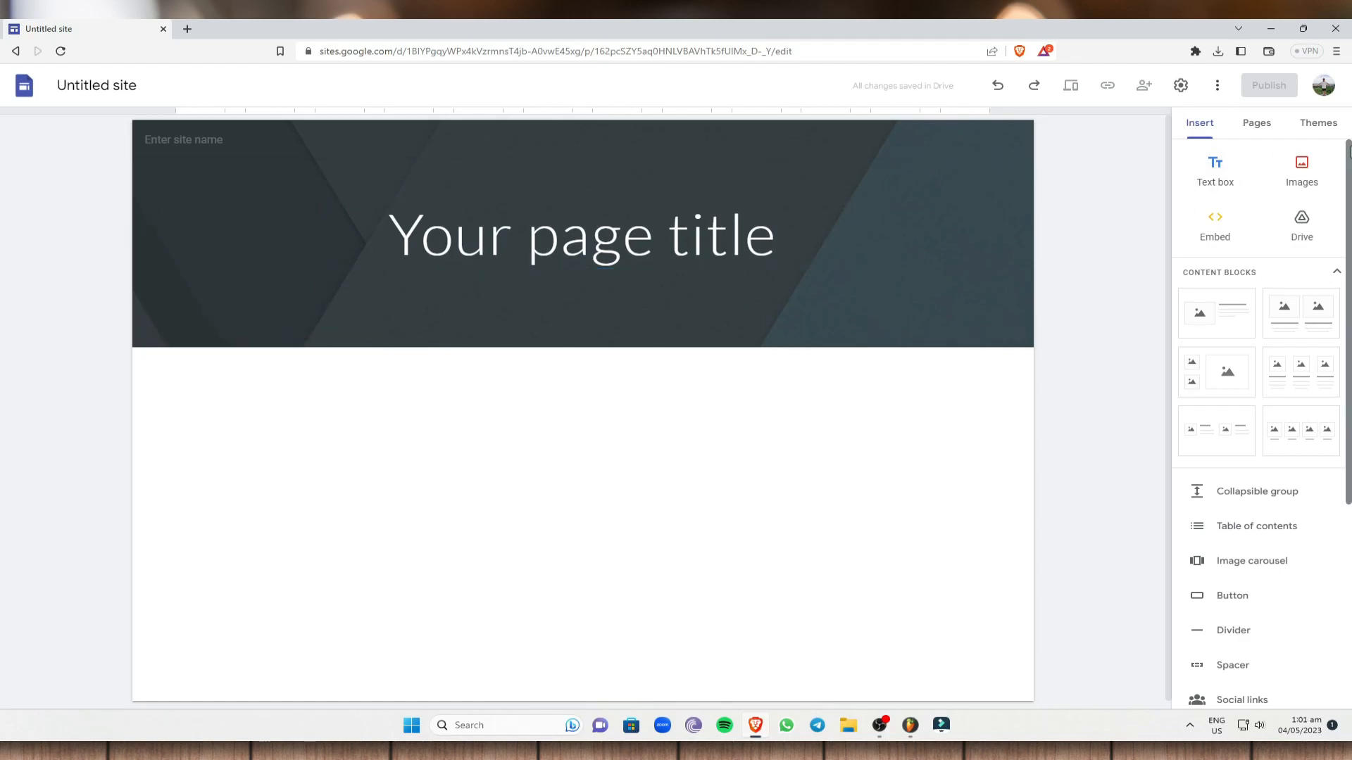
Try the pink, green and blue color options of the Simple theme on the site
click(1257, 124)
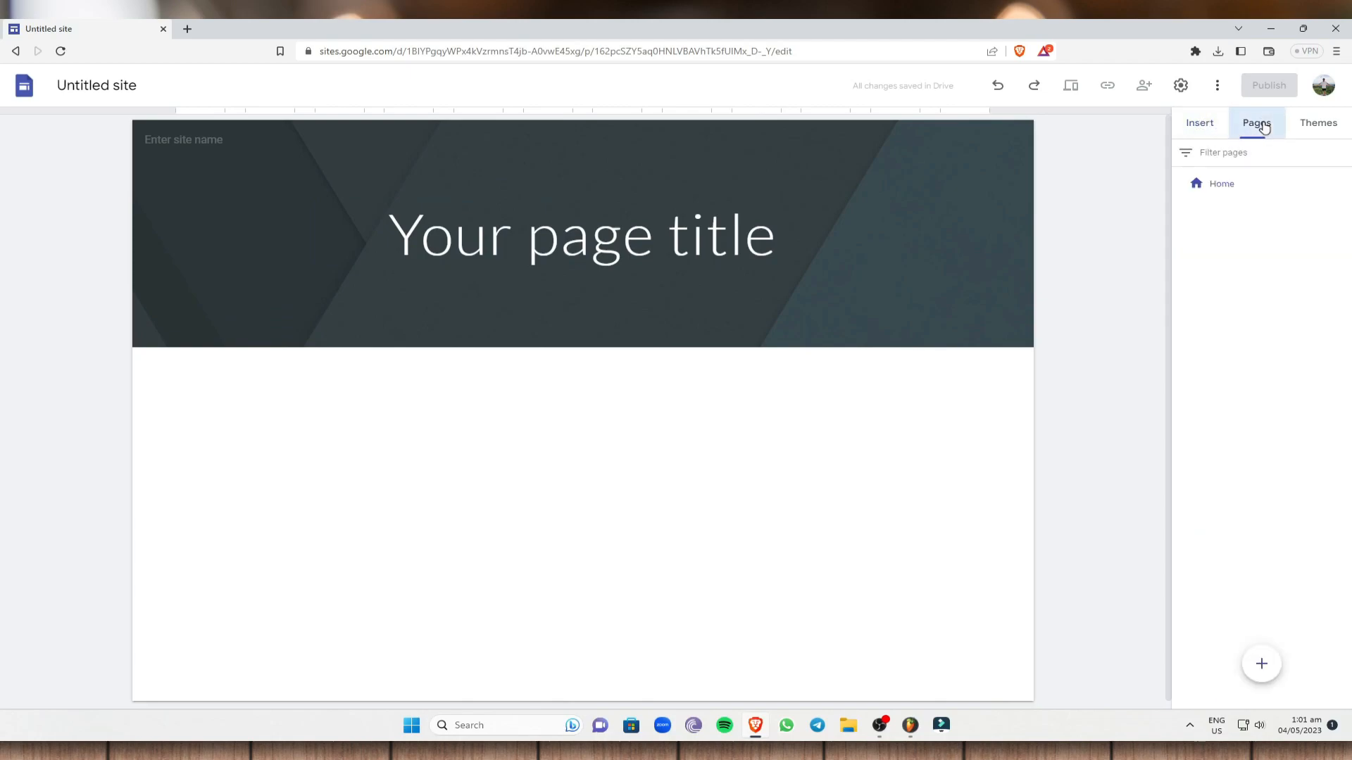
click(1318, 125)
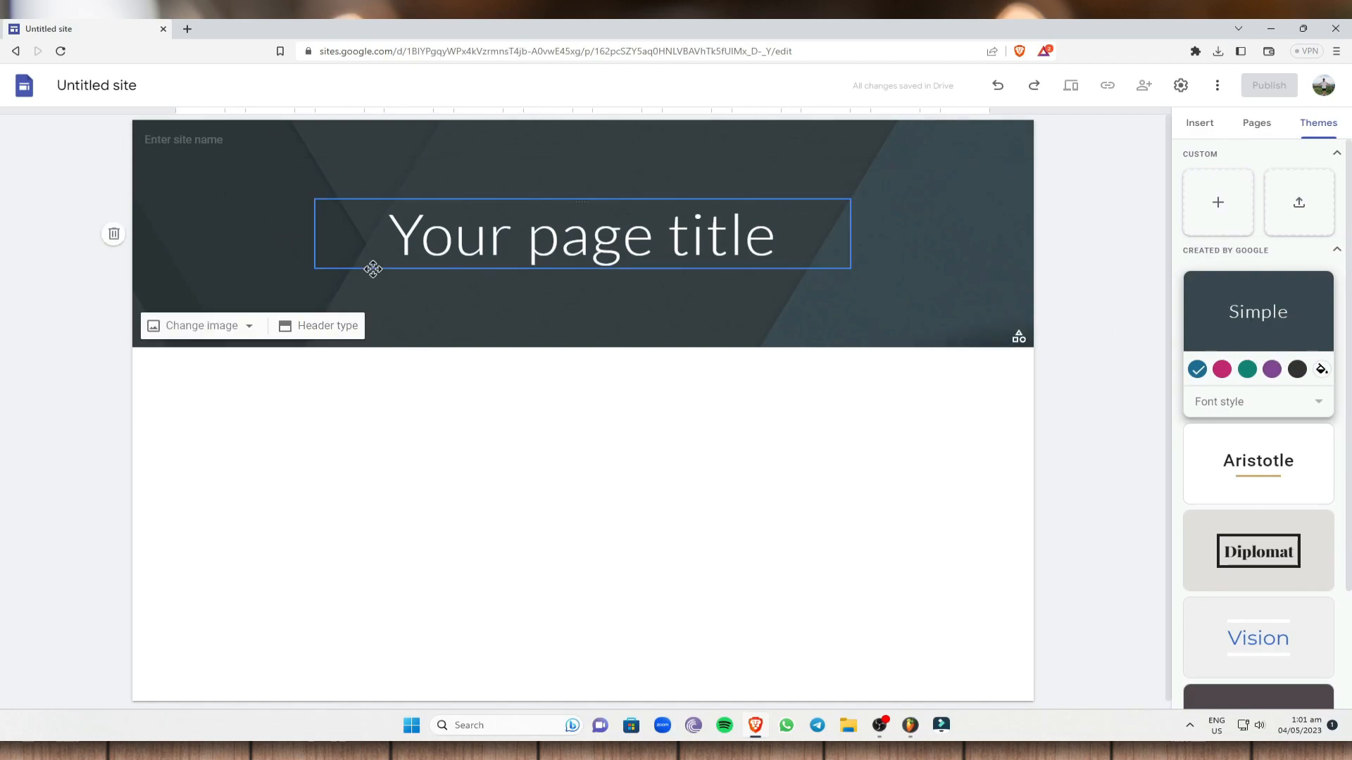
click(1222, 369)
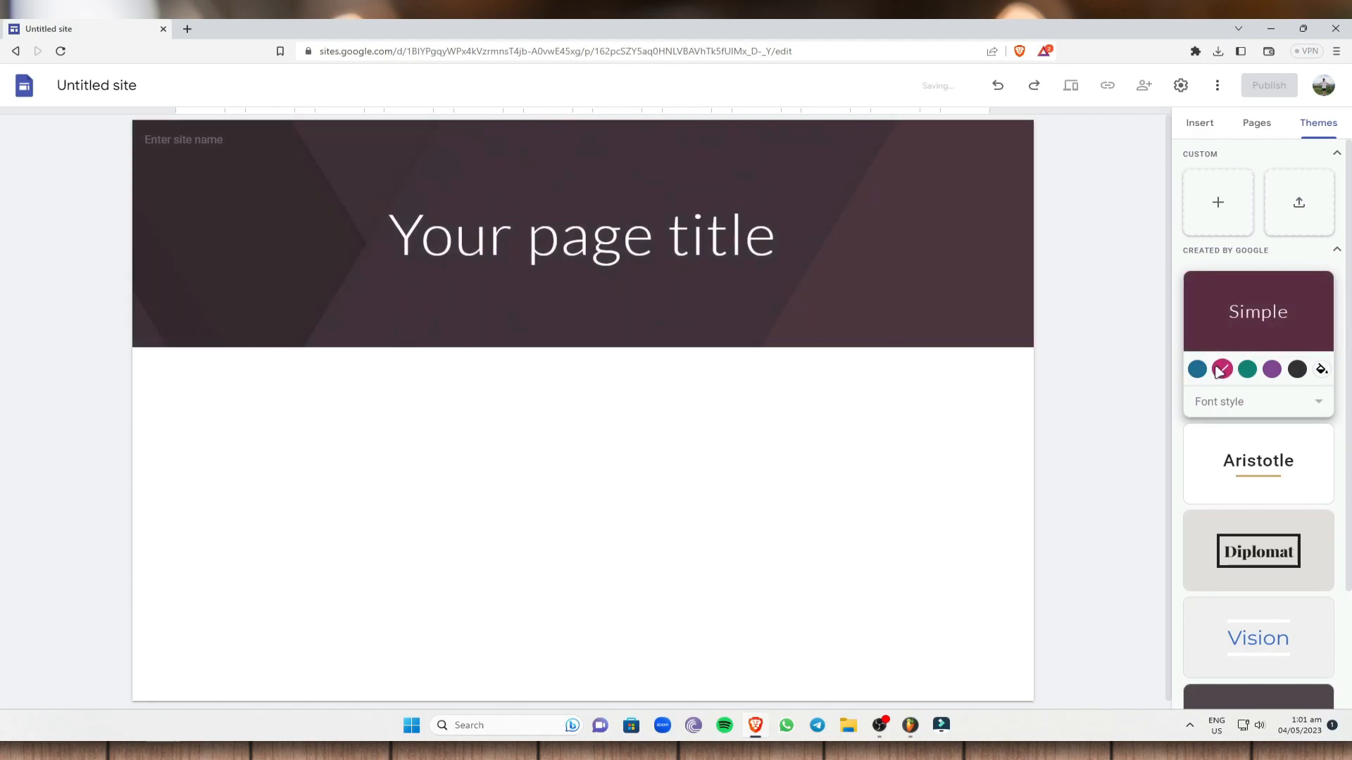
click(1247, 371)
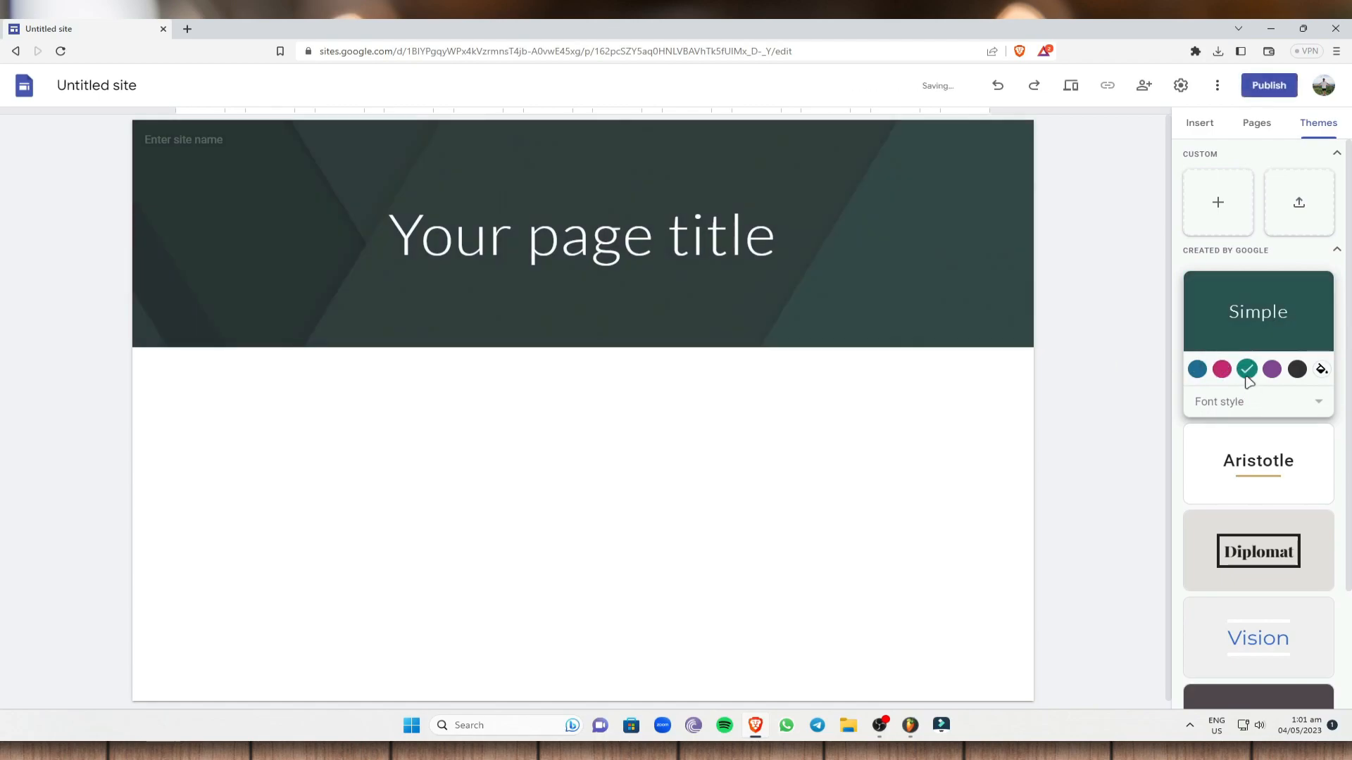
click(1200, 372)
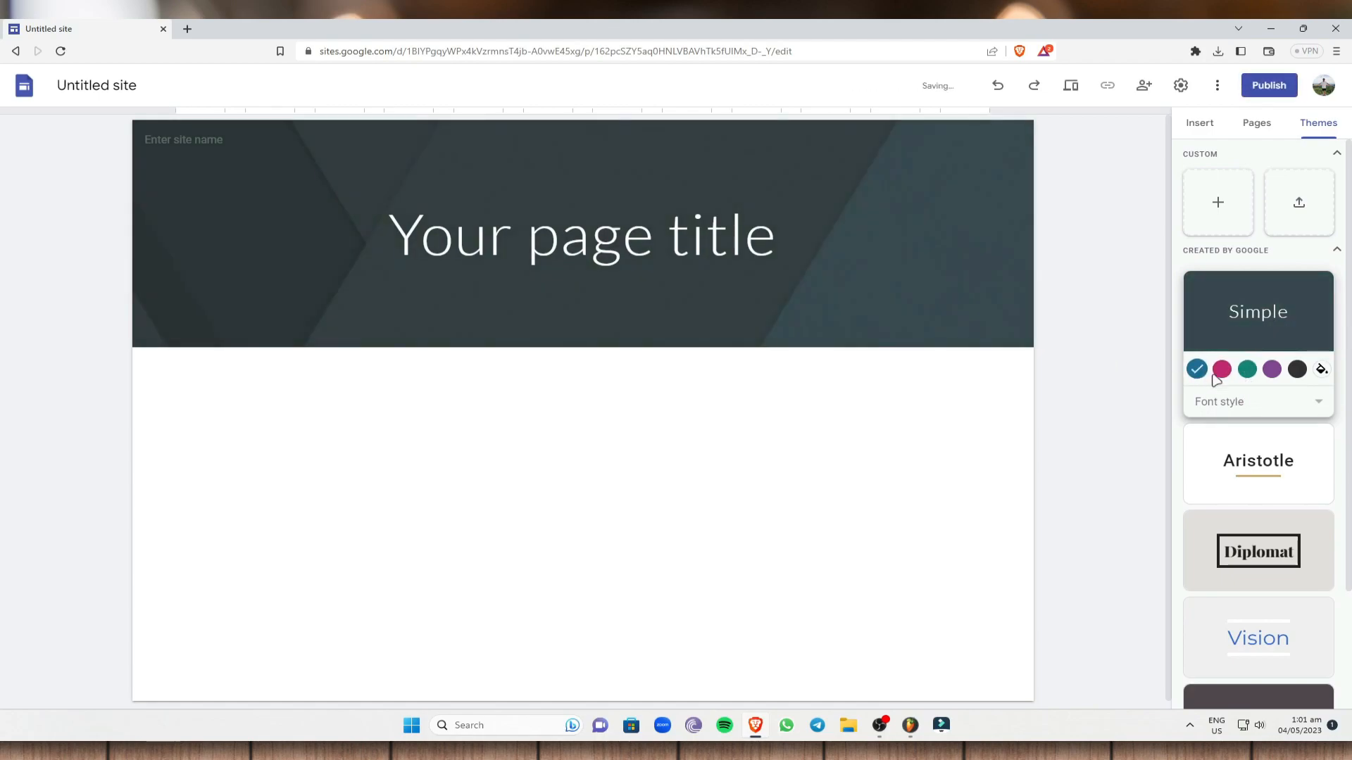
Try the Aristotle and Diplomat themes, and apply the Vision theme to the site
click(1220, 482)
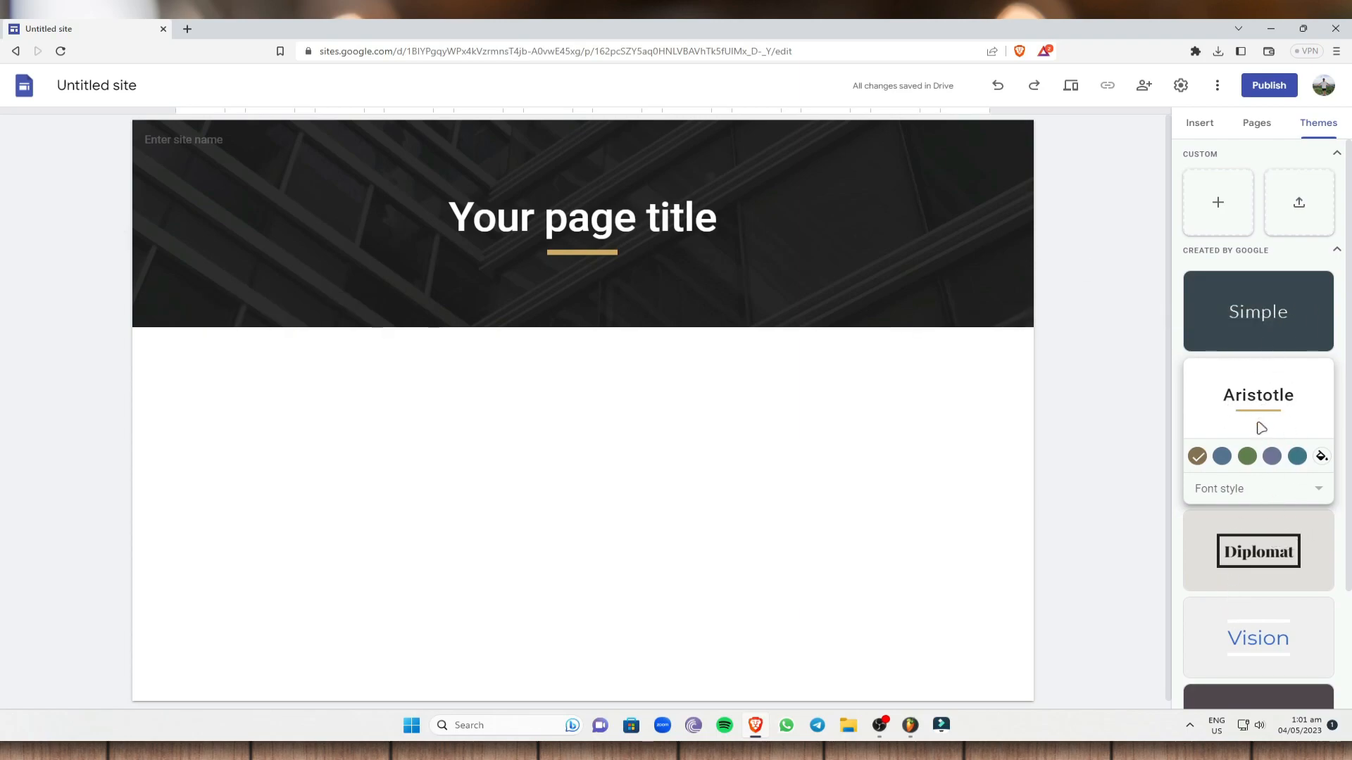
scroll(1255, 510, down, 2)
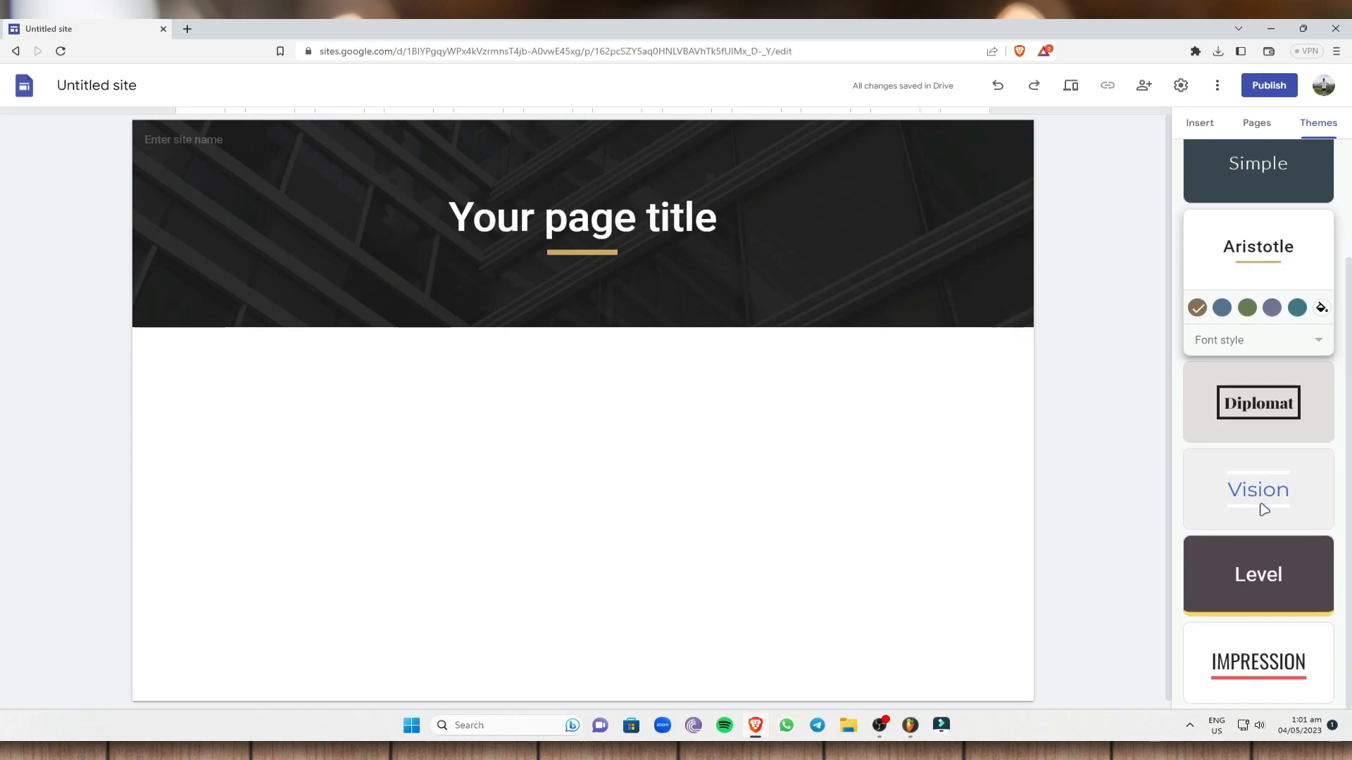
double_click(1204, 403)
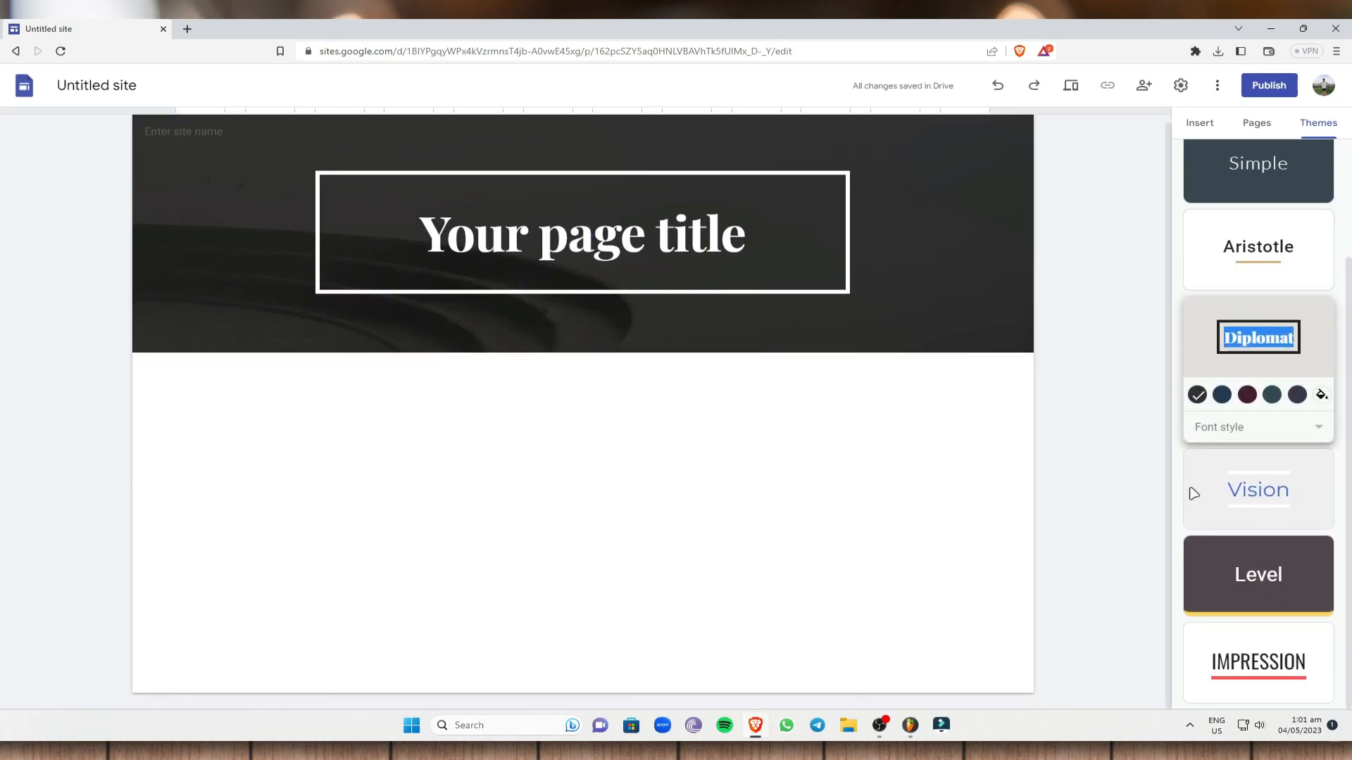
double_click(1197, 487)
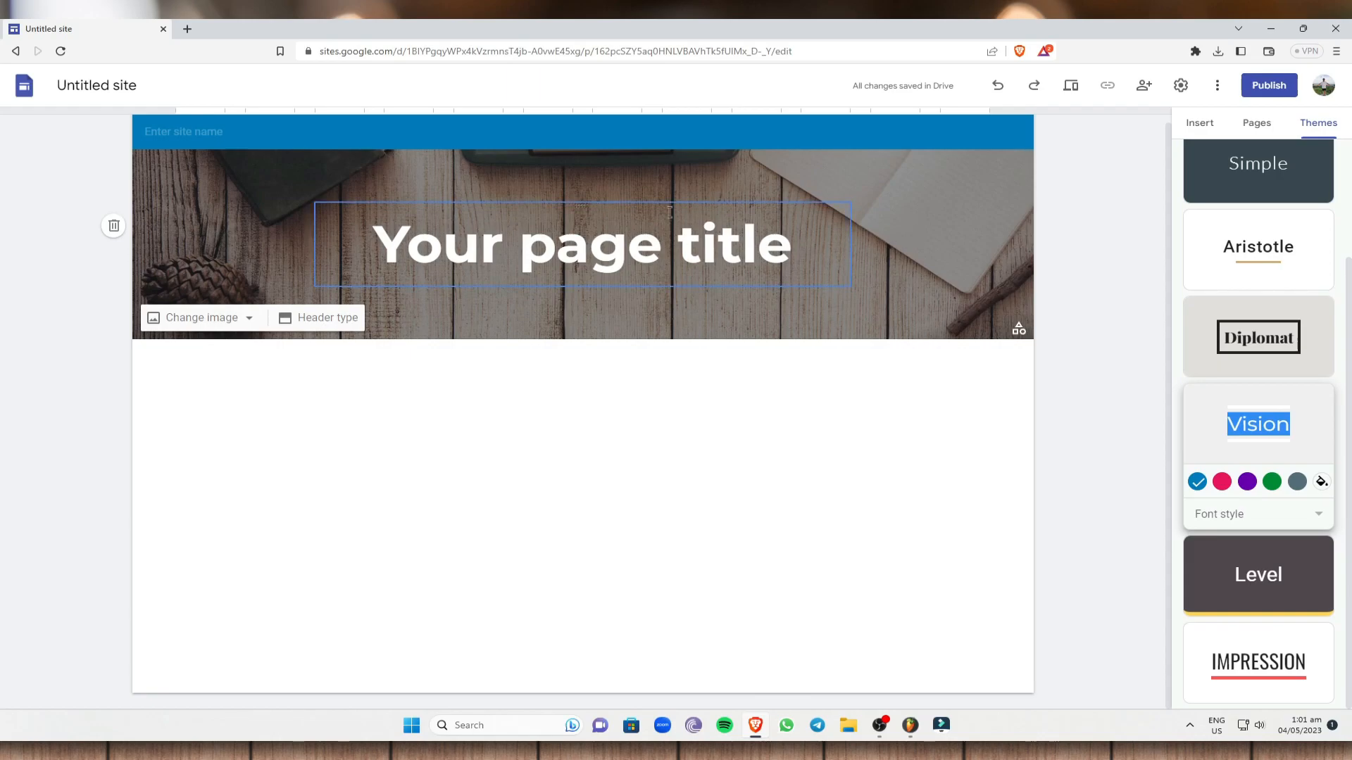
Replace the placeholder page title in the header with "MY OWN BLOG"
click(790, 247)
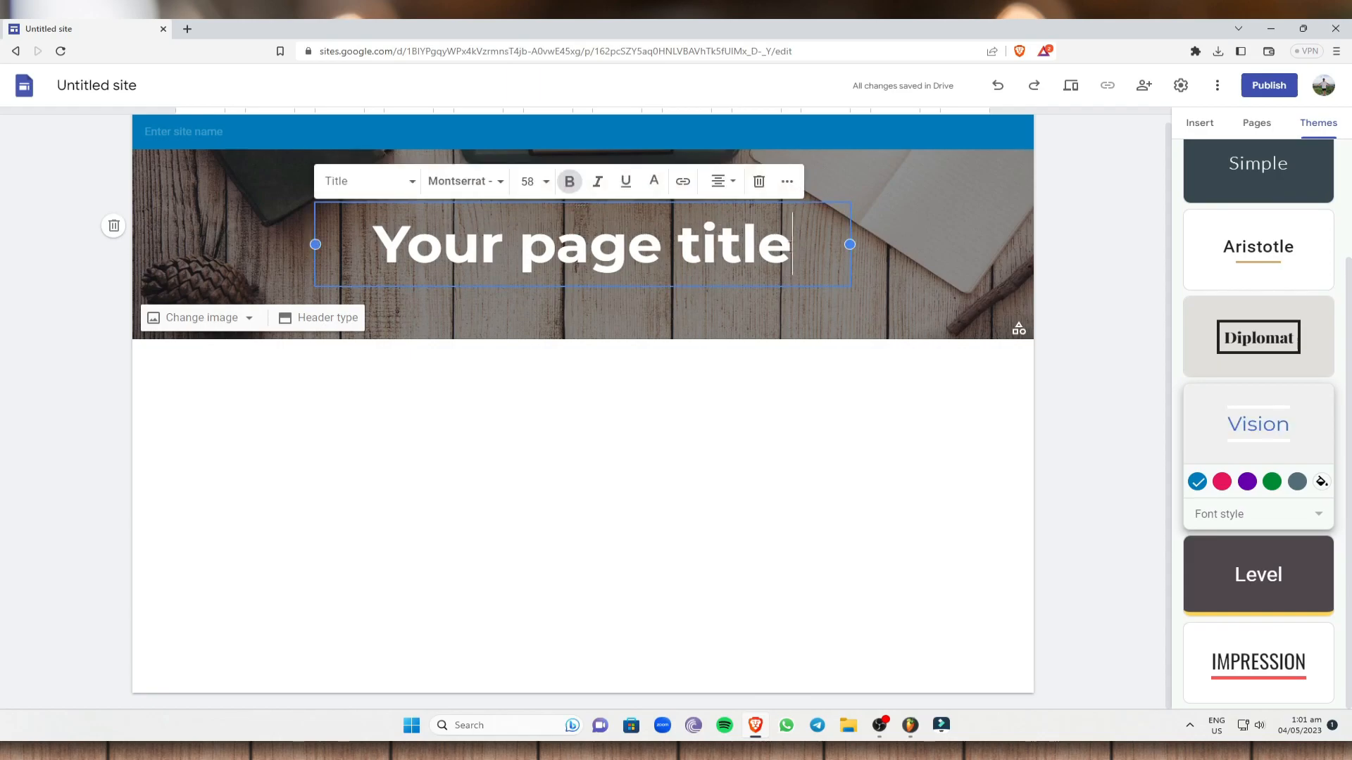
drag(789, 247, 381, 244)
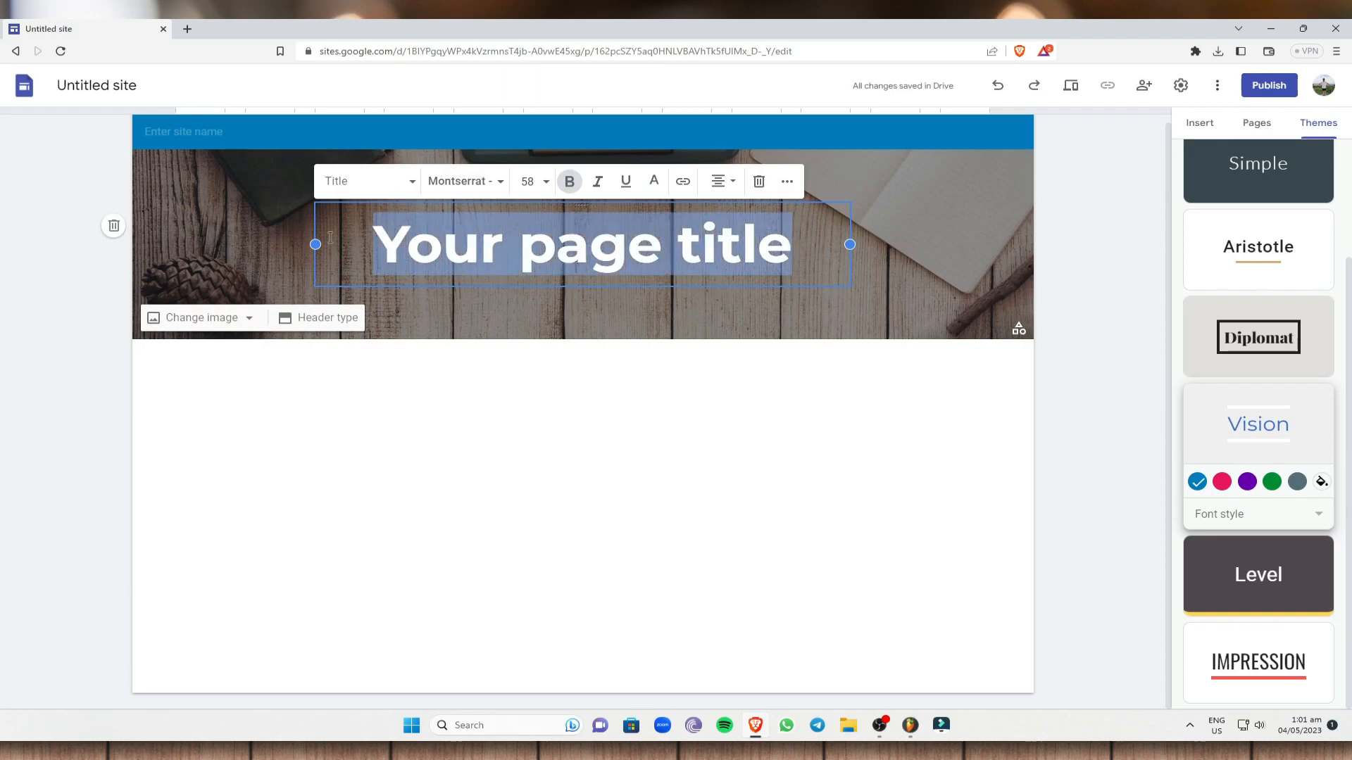
key(BackSpace)
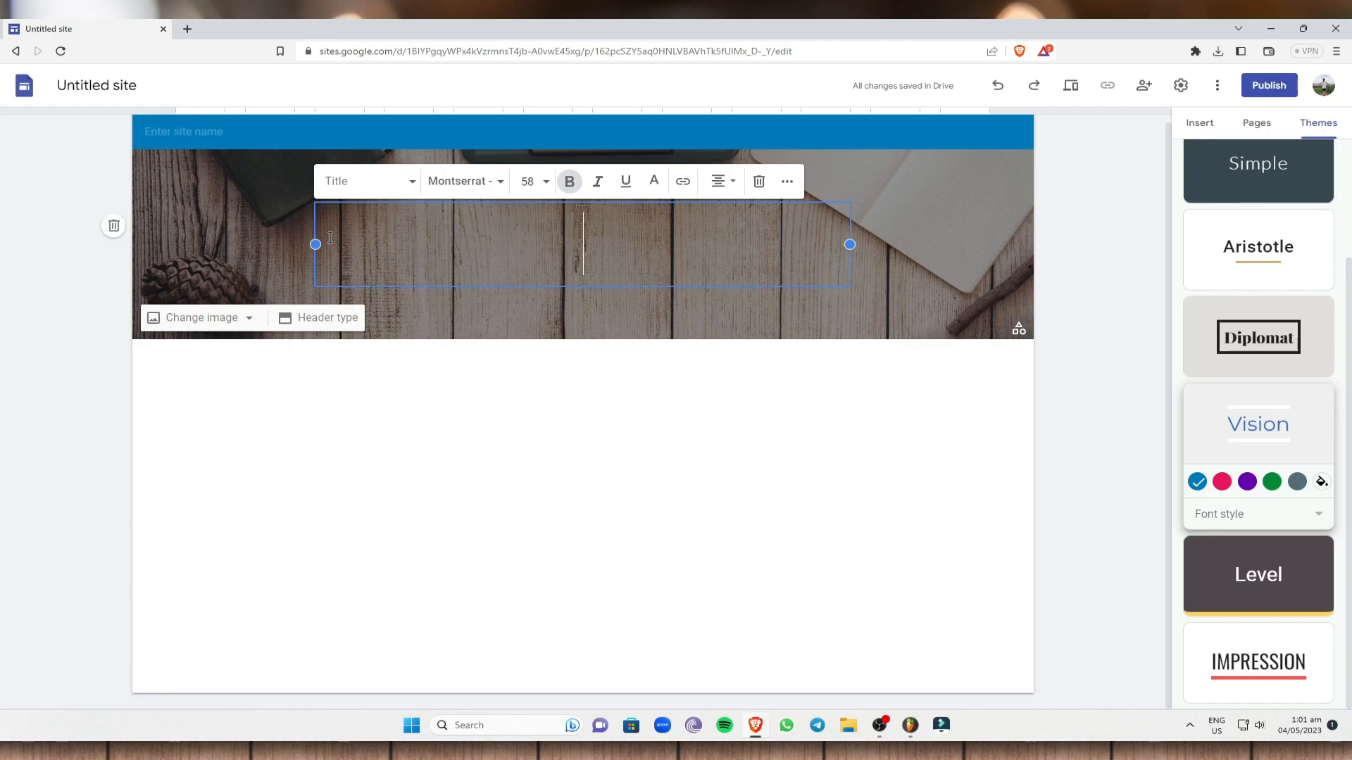
text(MY OWN )
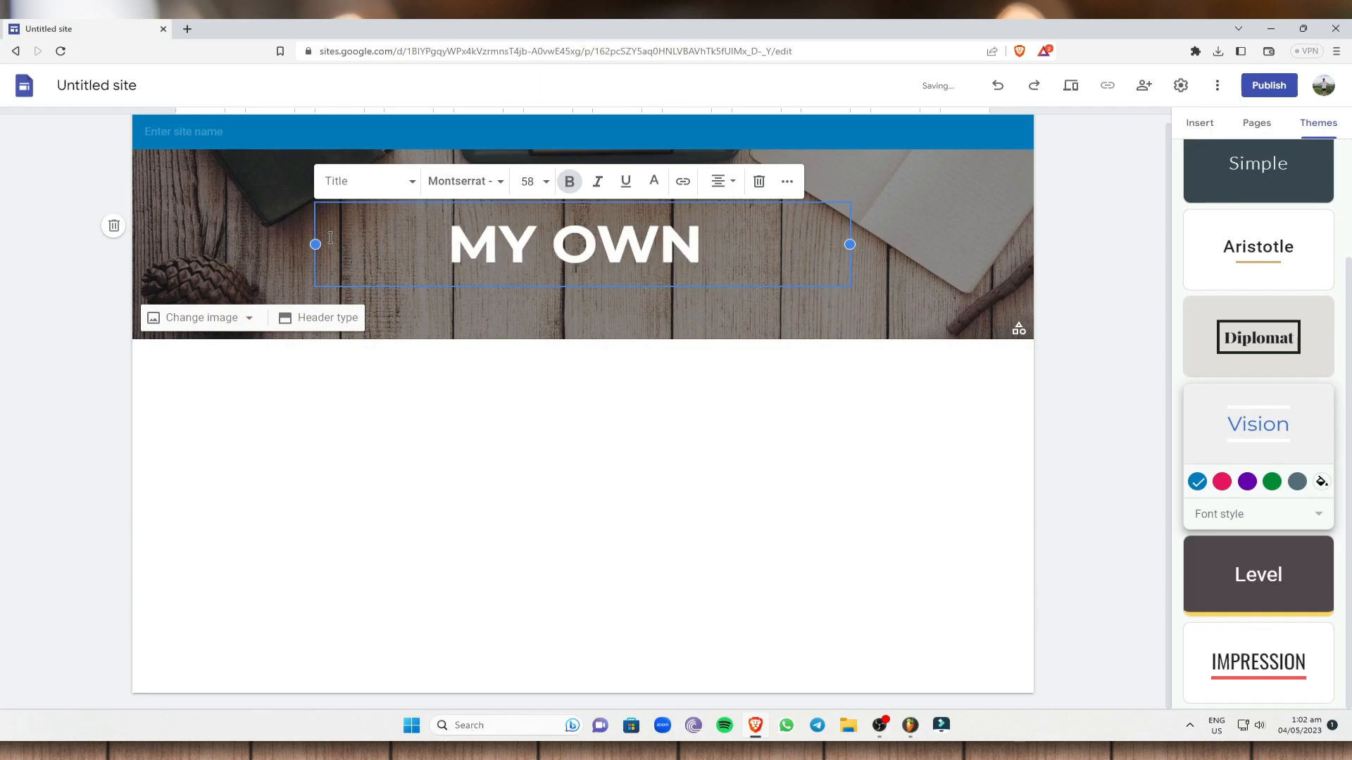
text(BLOG)
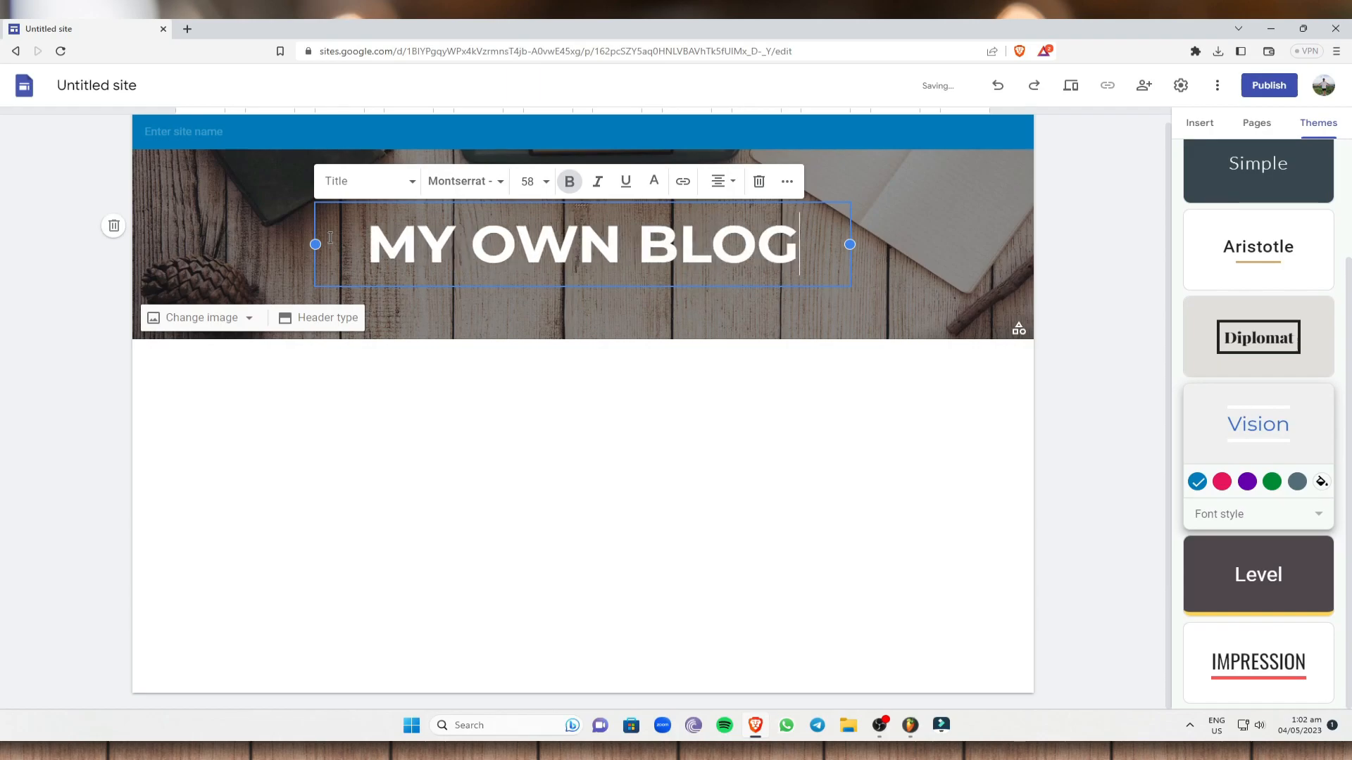
Add a second line reading "(WHITE BEDROOMS)" below the first line of the page title
key(Return)
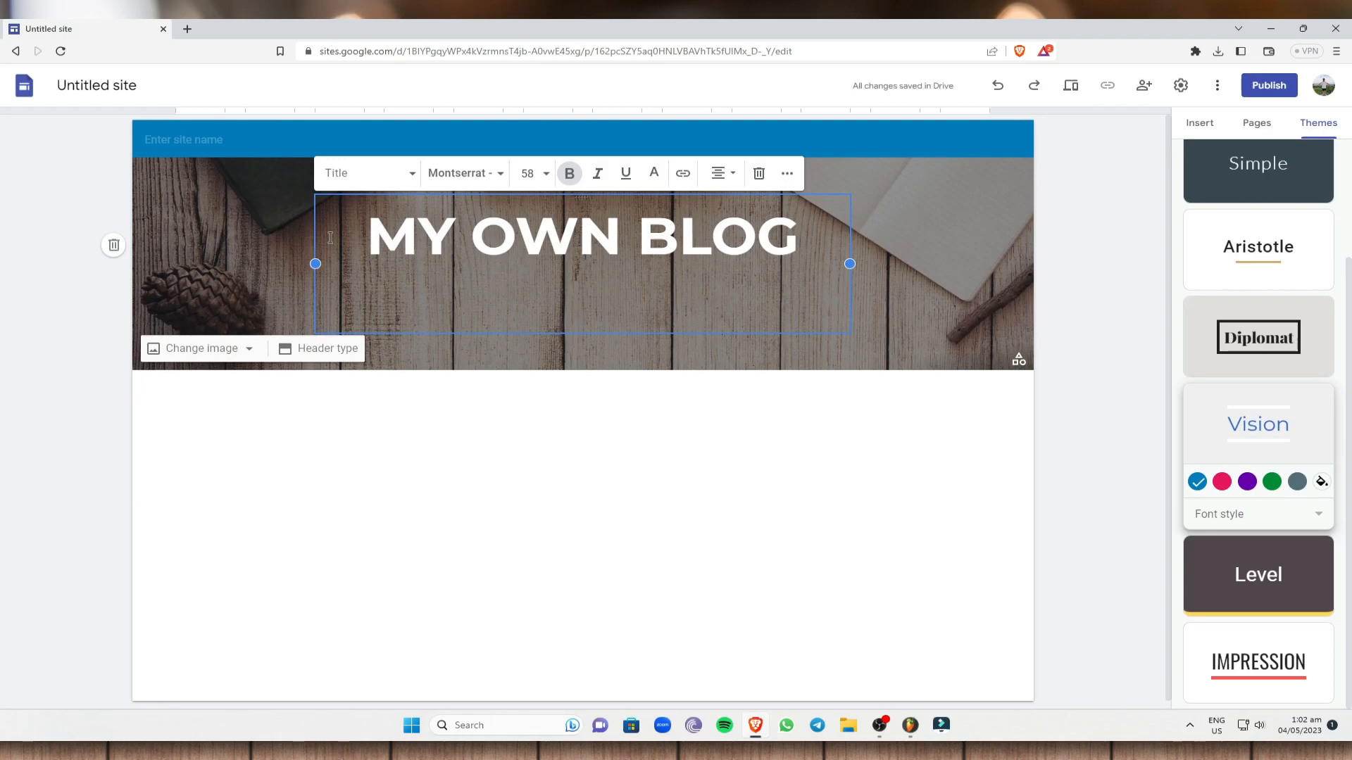
text(W)
key(BackSpace)
text((WHITE BE)
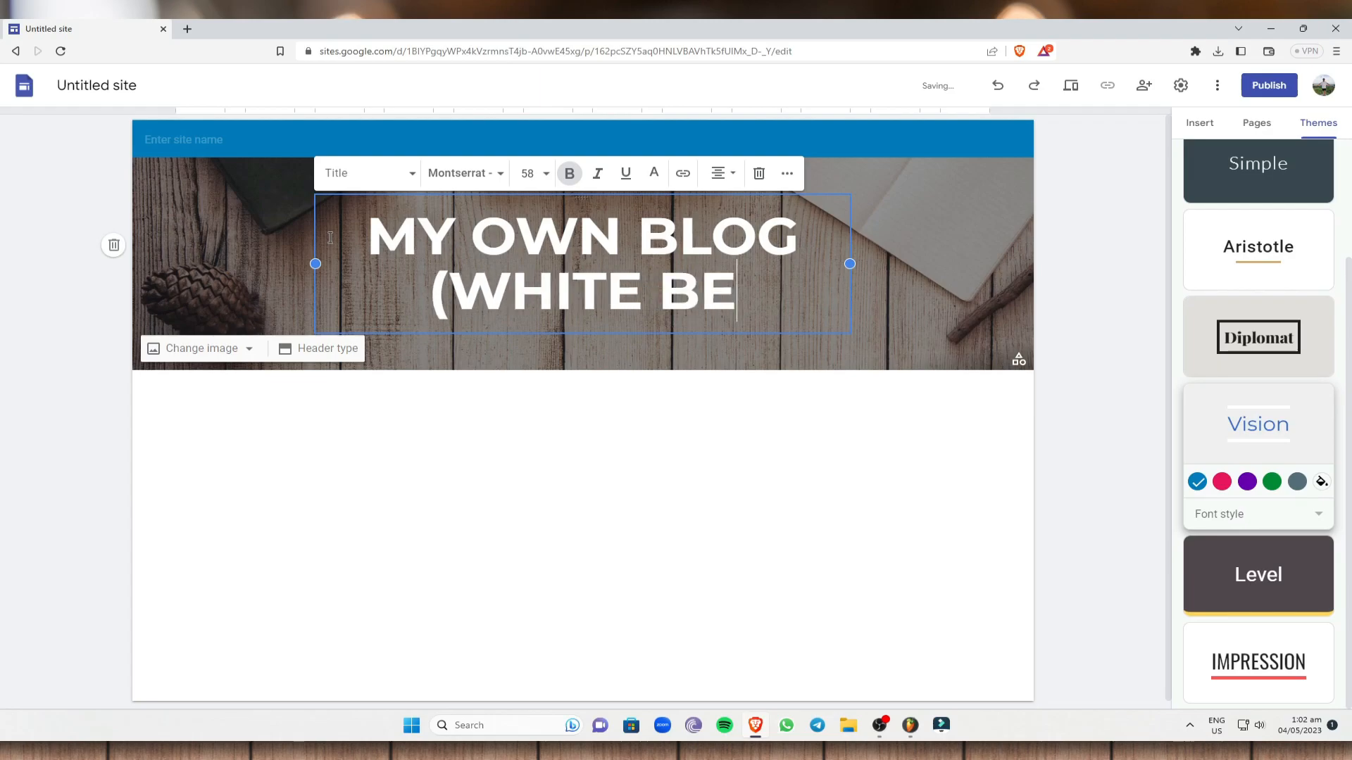
text(DROOMS))
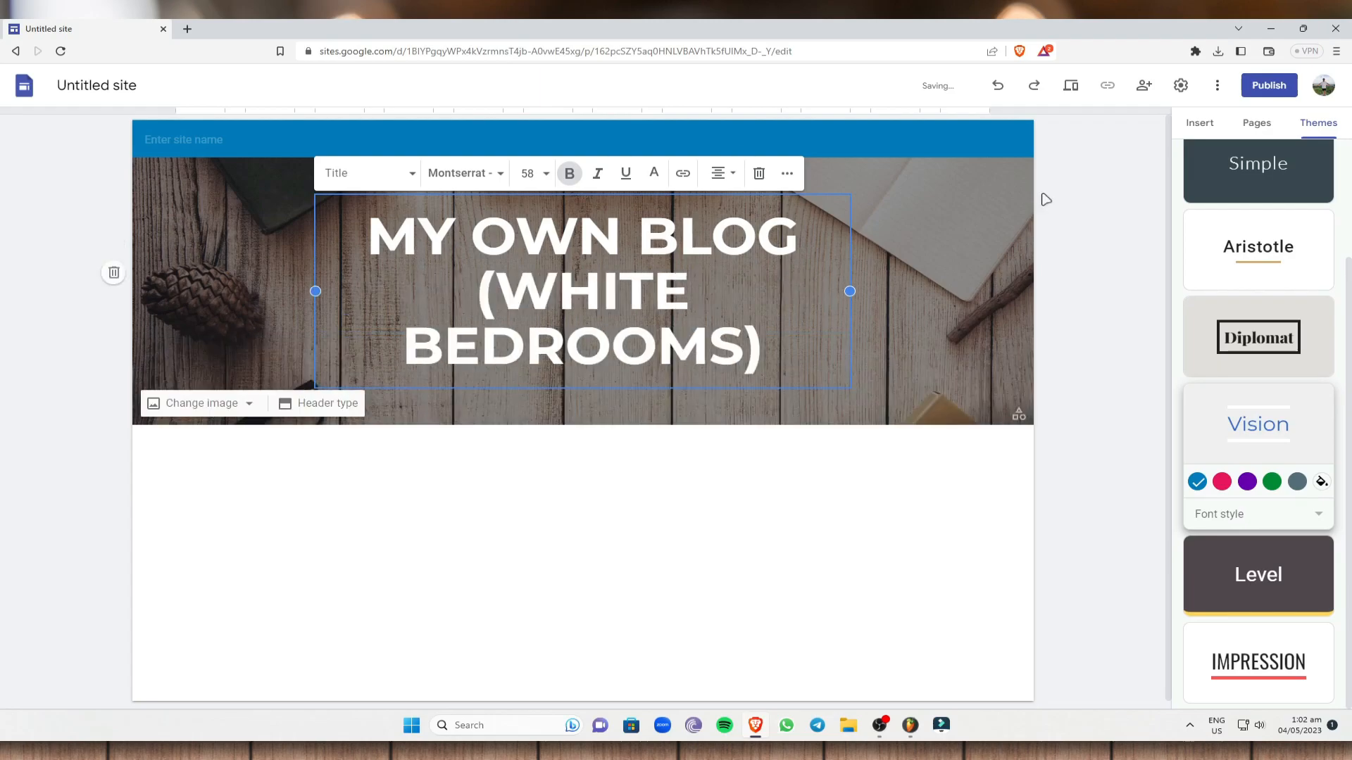
Look through the fonts available for the page title and try the Light weight of Montserrat
click(497, 173)
mouse_move(516, 473)
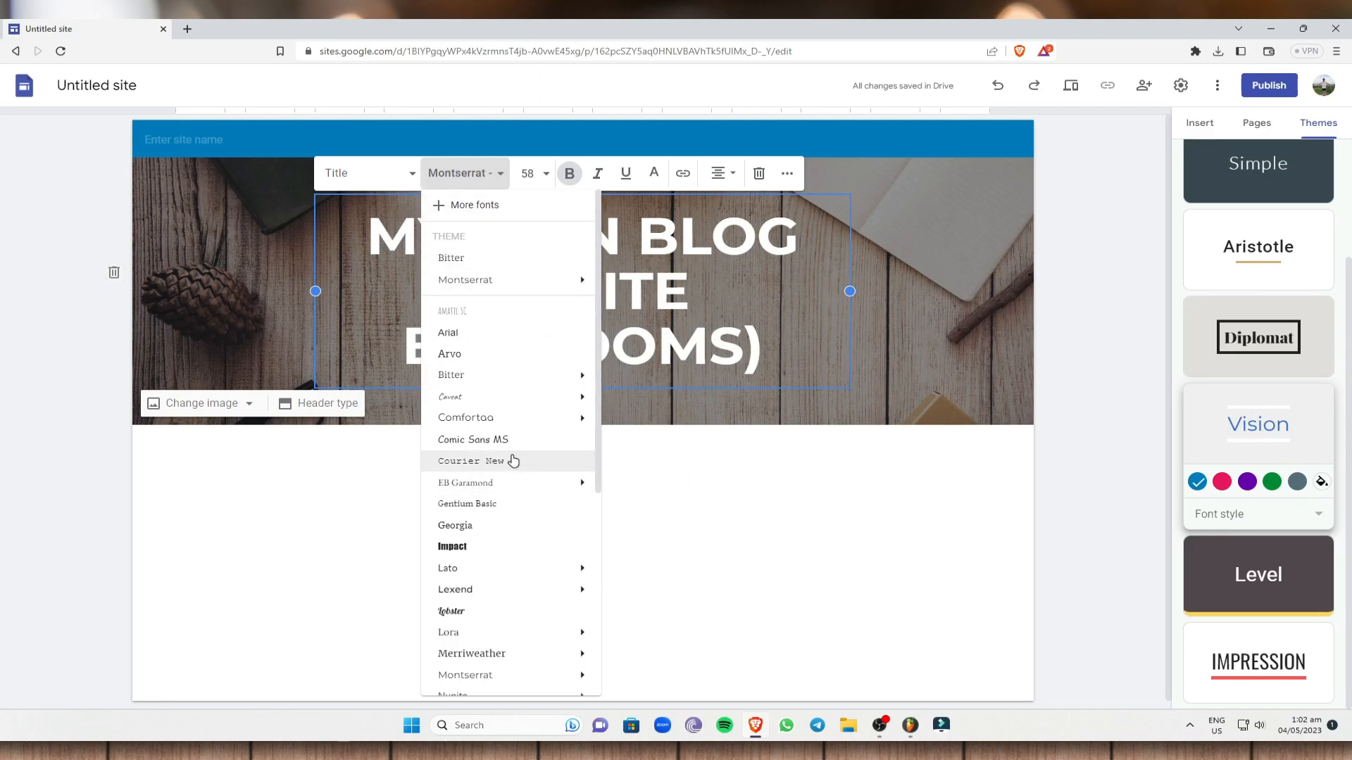
scroll(521, 493, down, 3)
scroll(522, 493, down, 3)
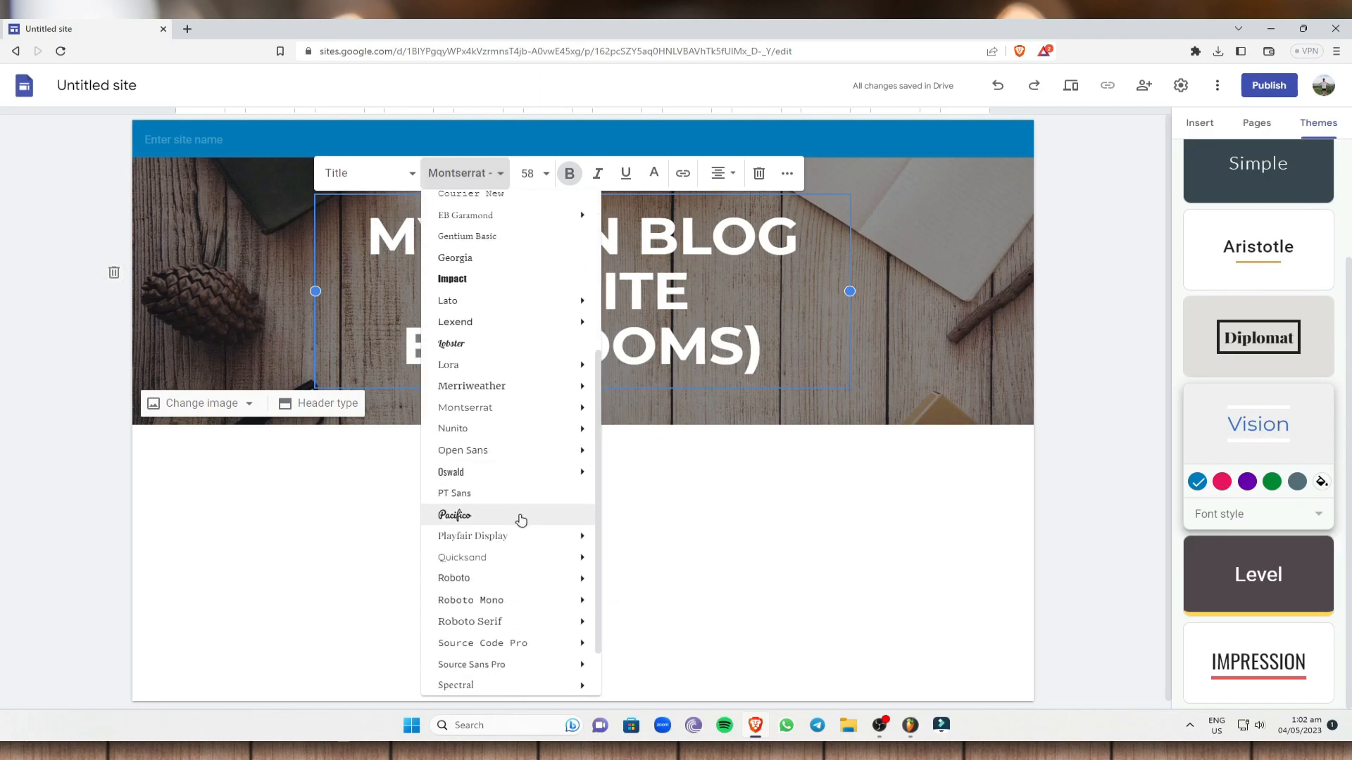
scroll(514, 528, up, 1)
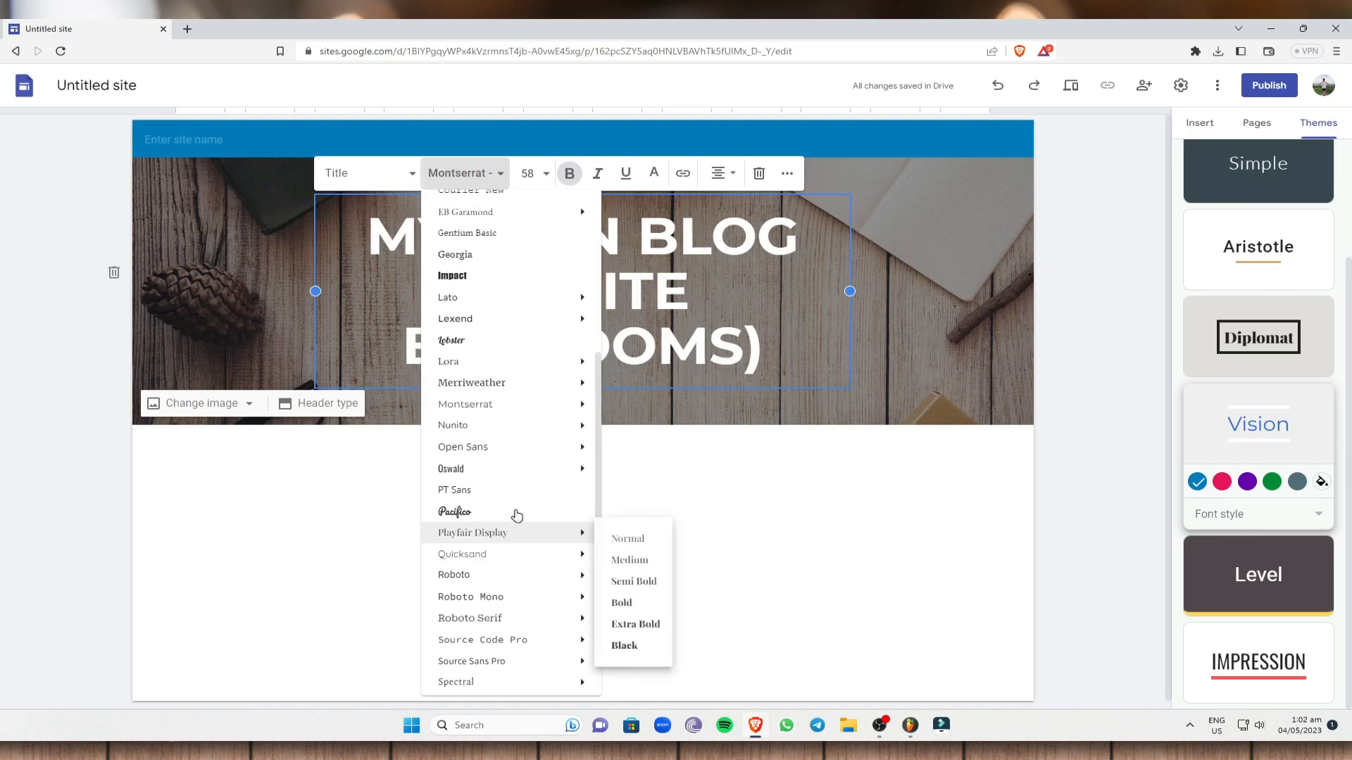
click(628, 429)
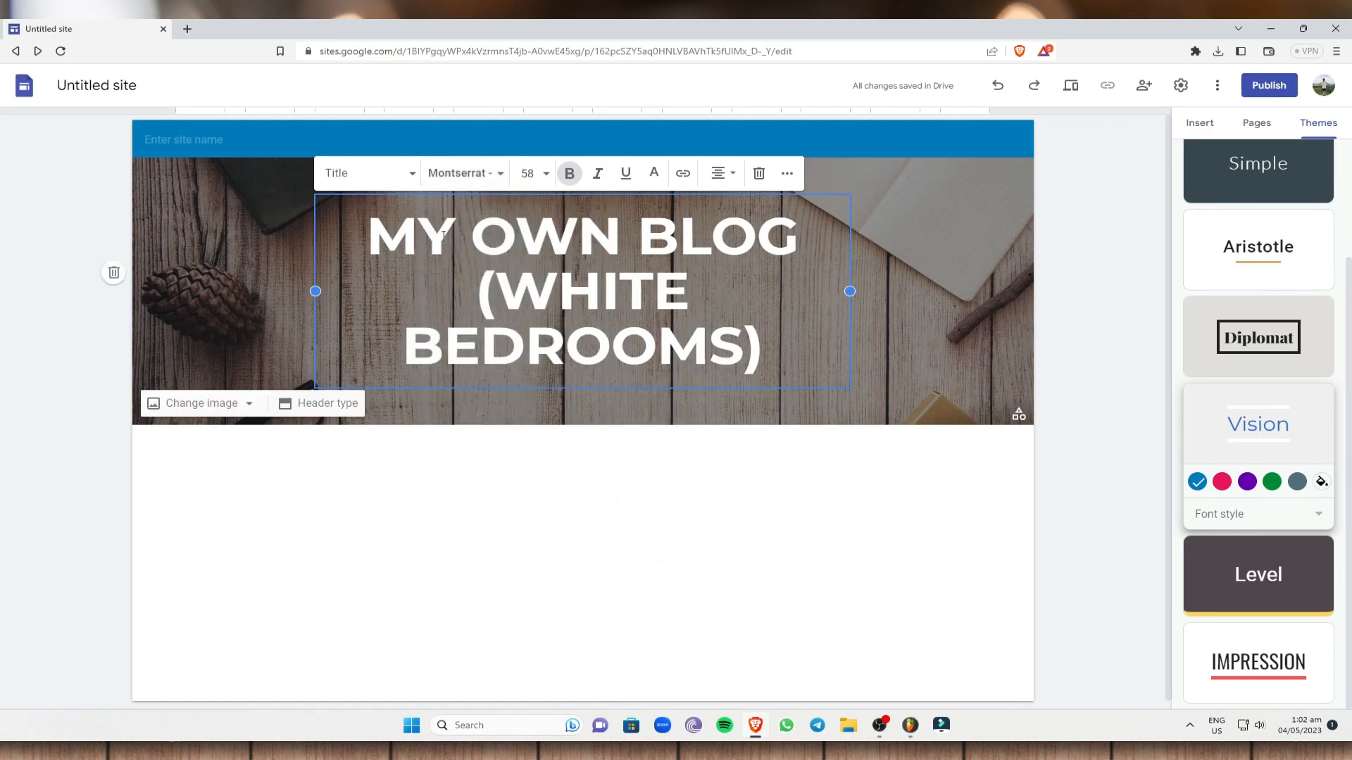
click(461, 173)
scroll(504, 513, down, 2)
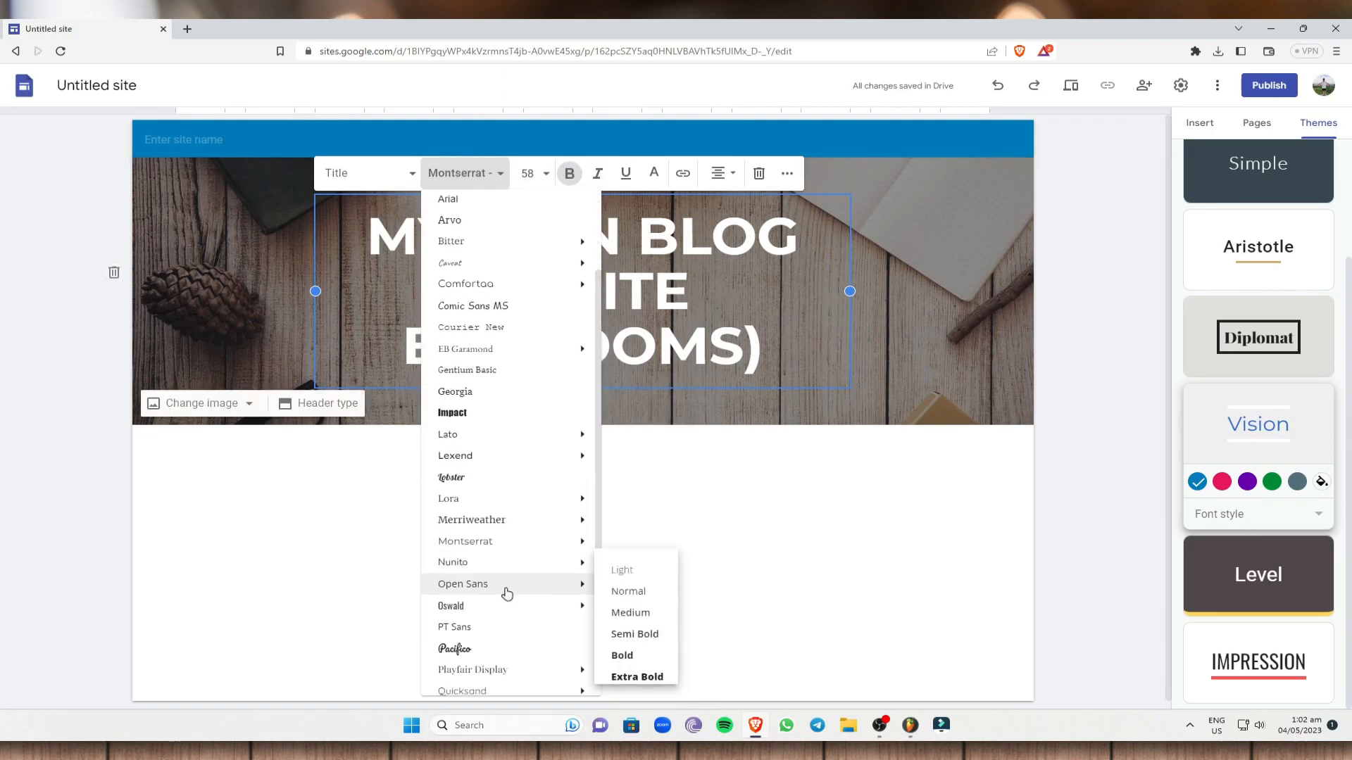
mouse_move(516, 541)
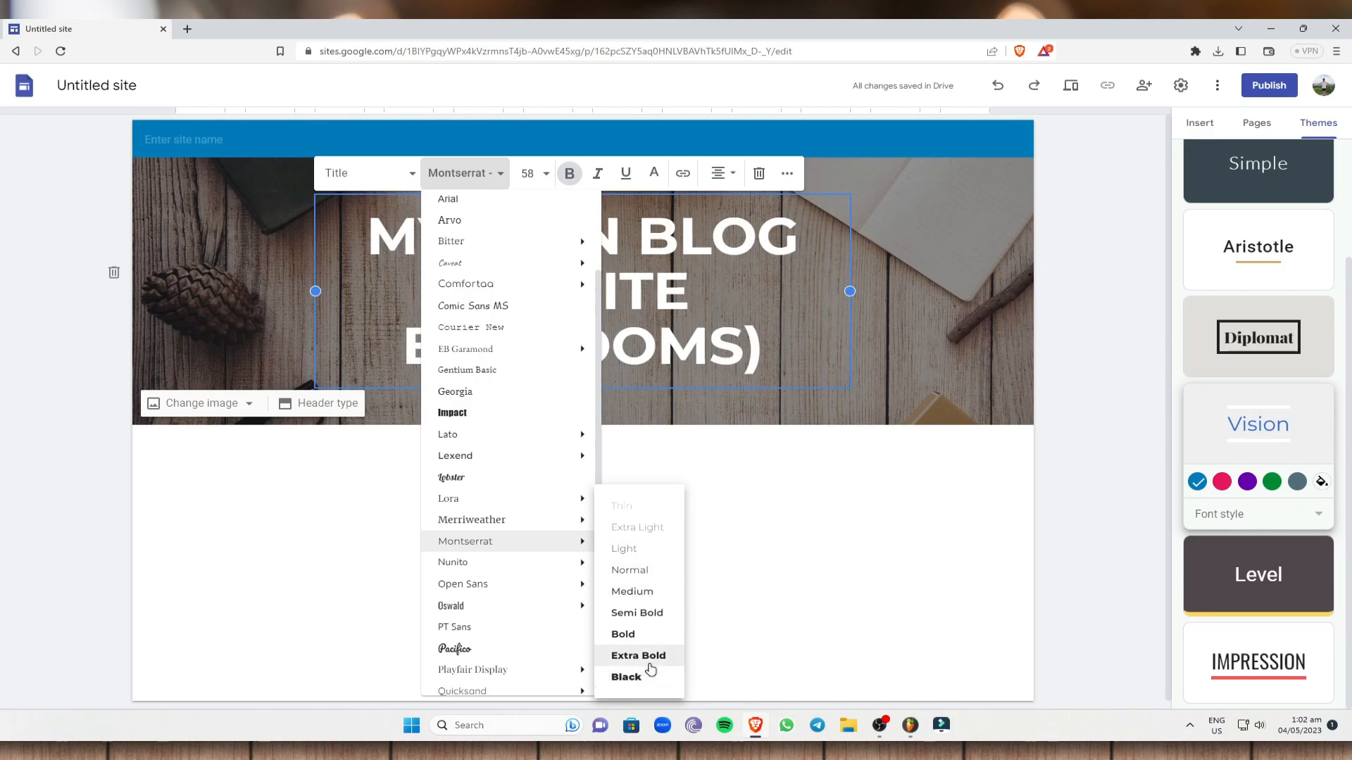
click(639, 550)
Try a smaller text style on the whole page title and return it to the Title style
click(392, 174)
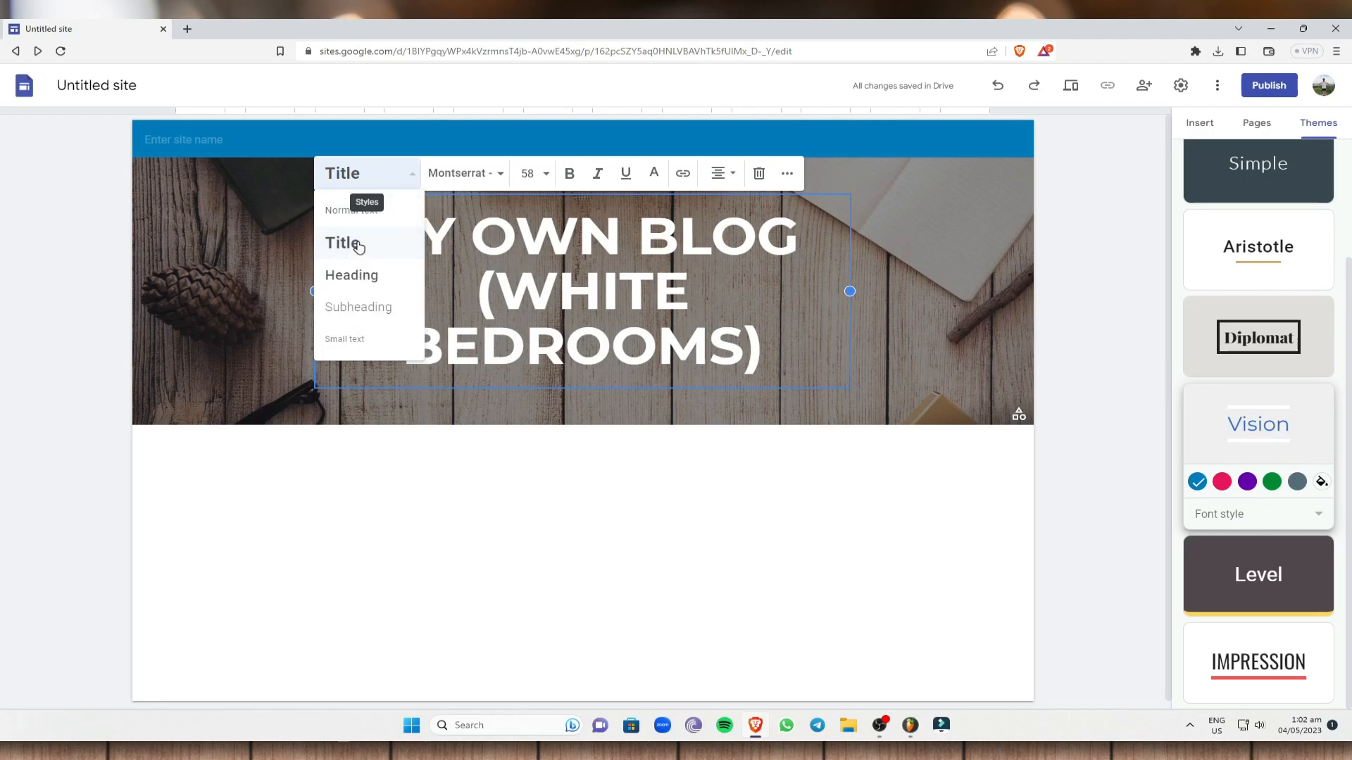
click(366, 310)
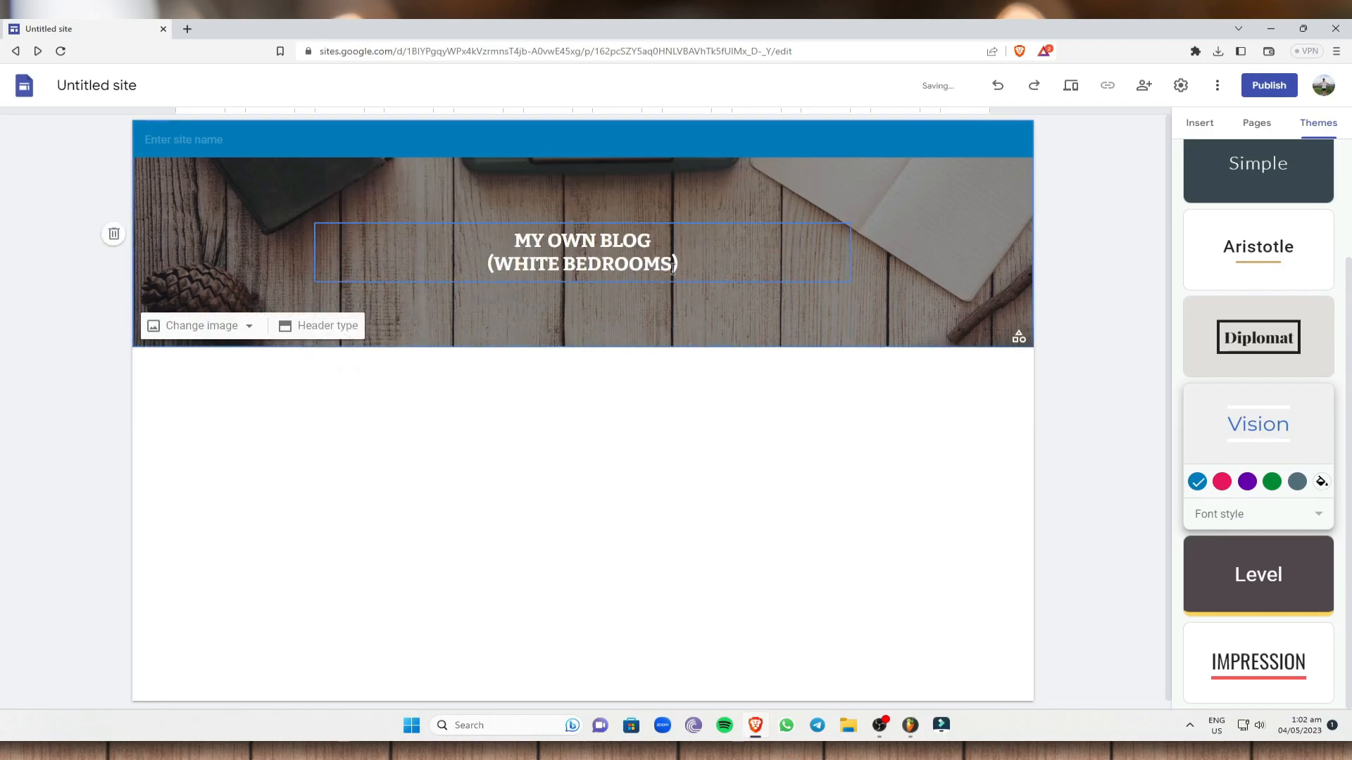
click(386, 202)
click(352, 269)
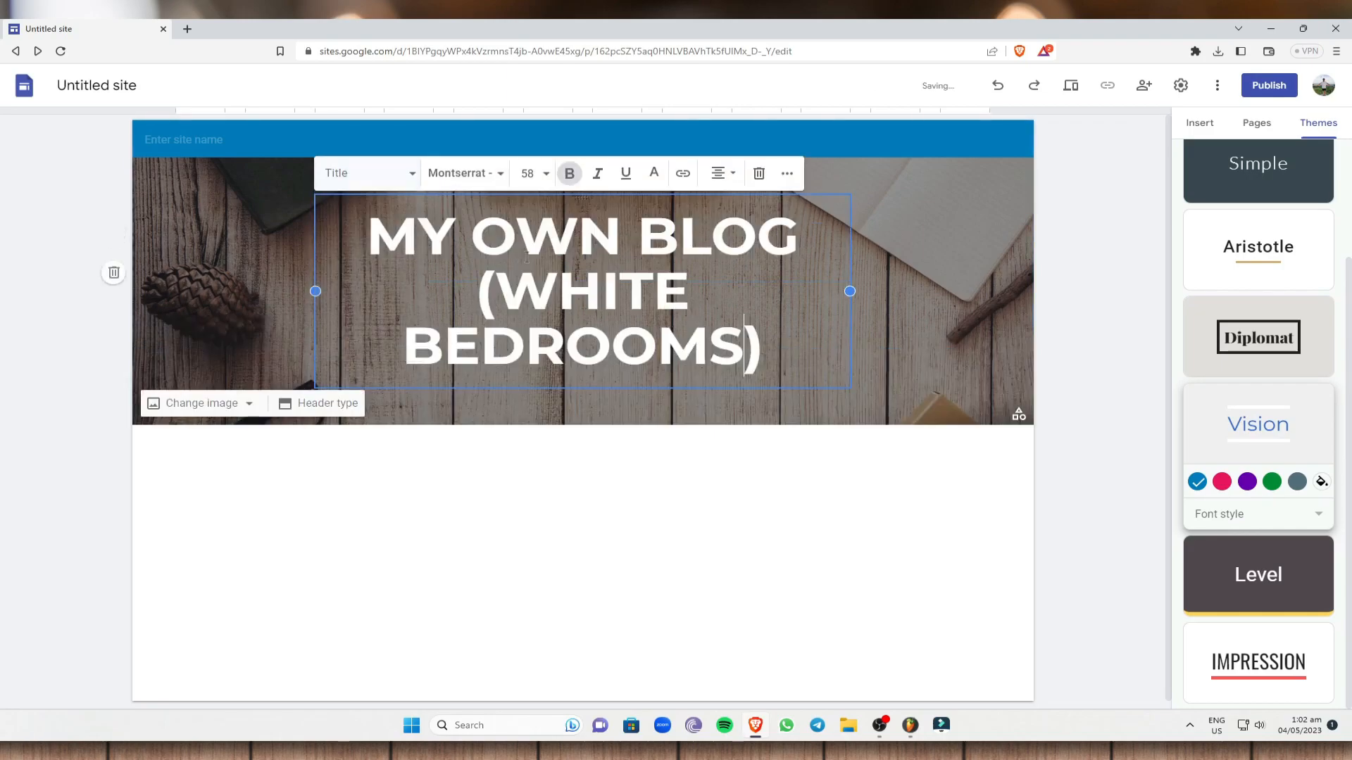
Try the Subheading style on the "(WHITE BEDROOMS)" line of the page title and return it to the Title style
drag(763, 348, 400, 306)
click(415, 176)
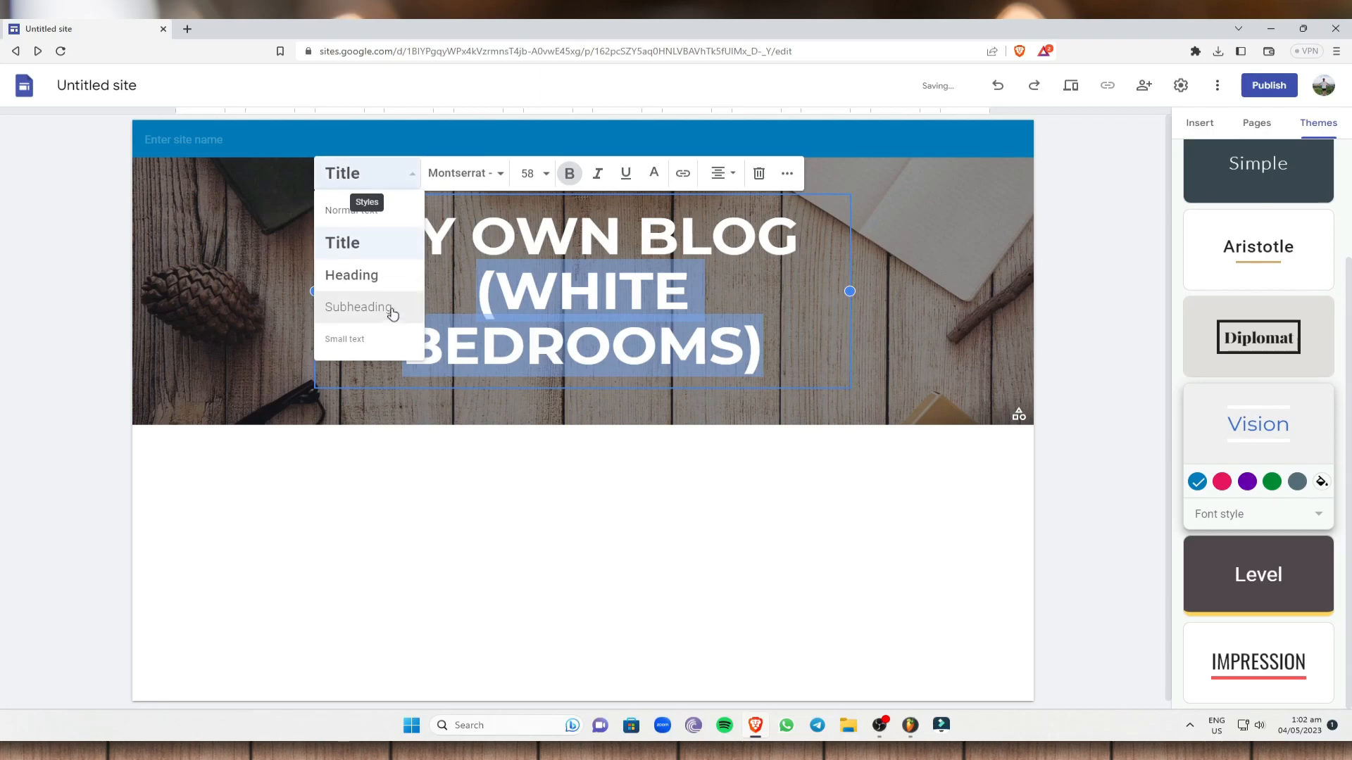
click(359, 307)
click(380, 208)
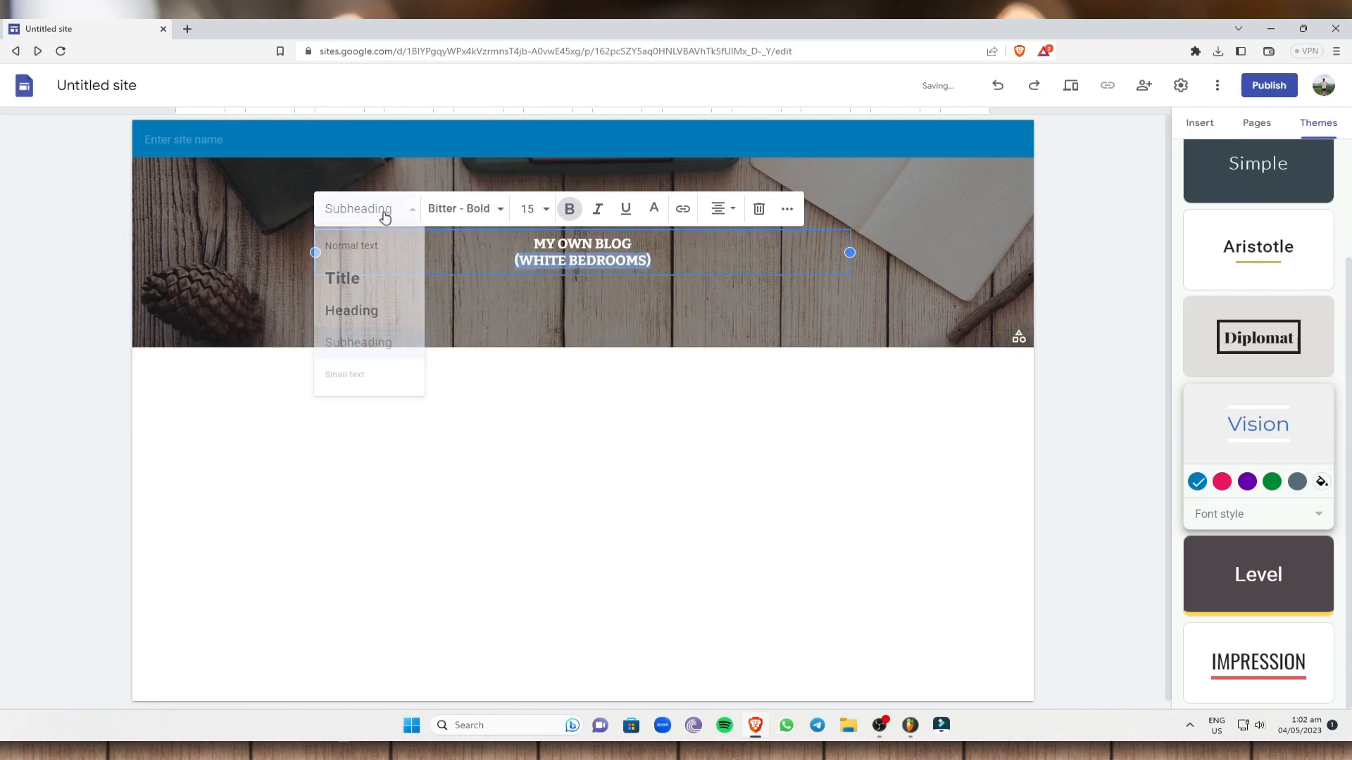
click(352, 278)
click(925, 200)
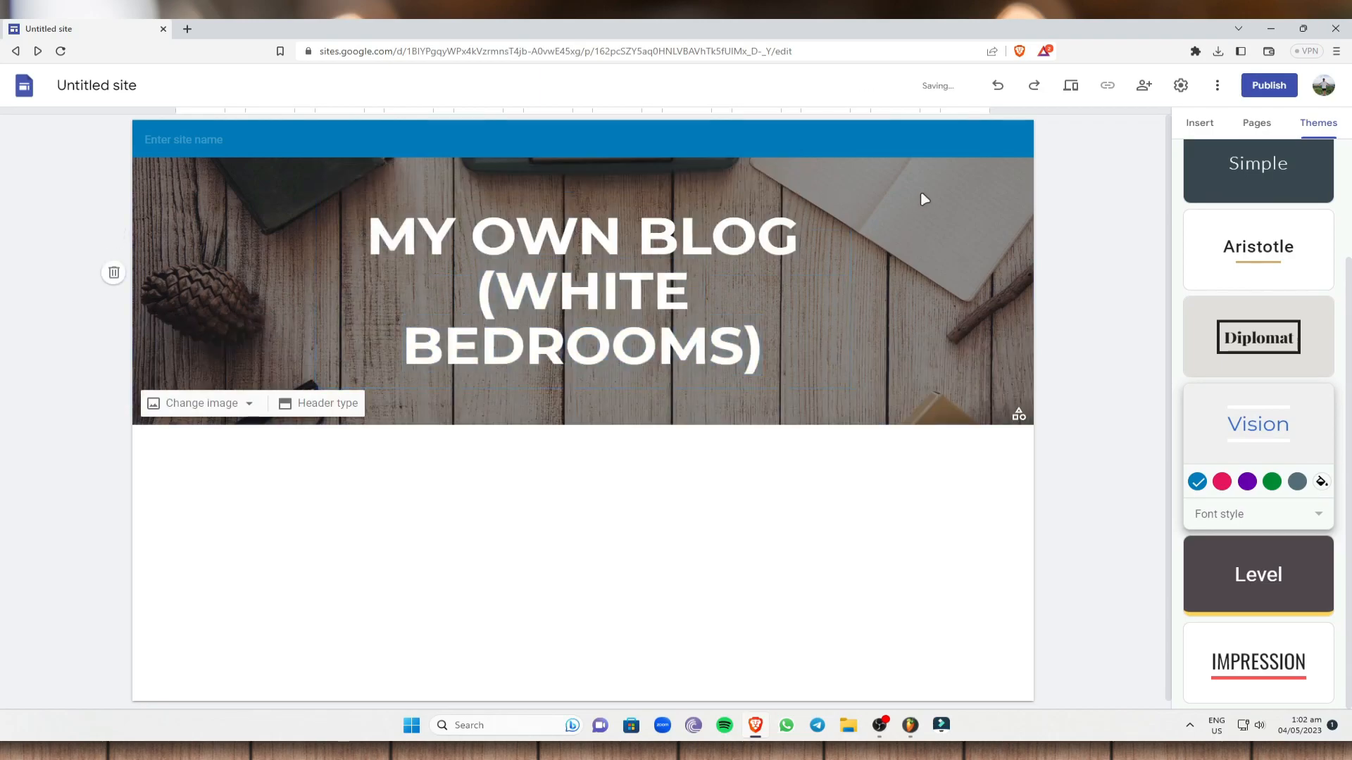
Remove the bold formatting from the whole page title
click(787, 345)
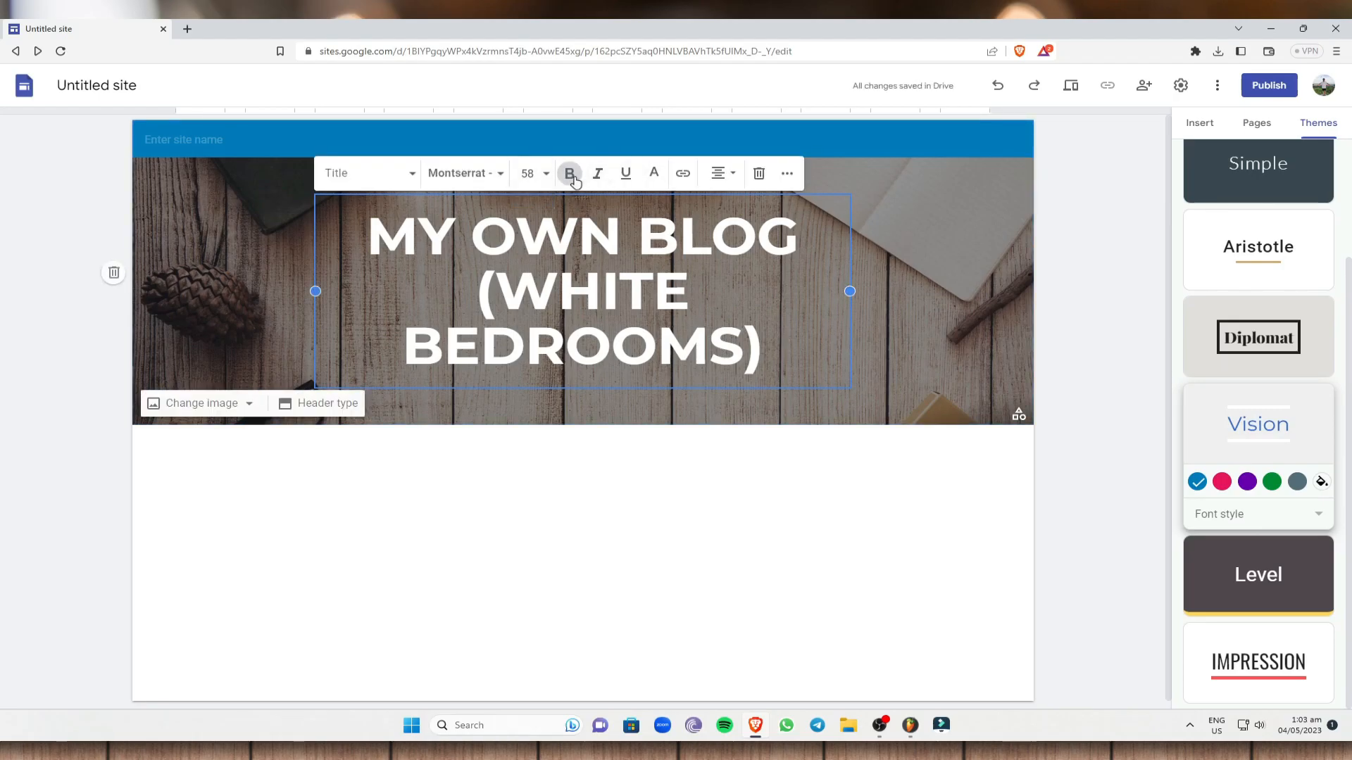
key(ctrl+a)
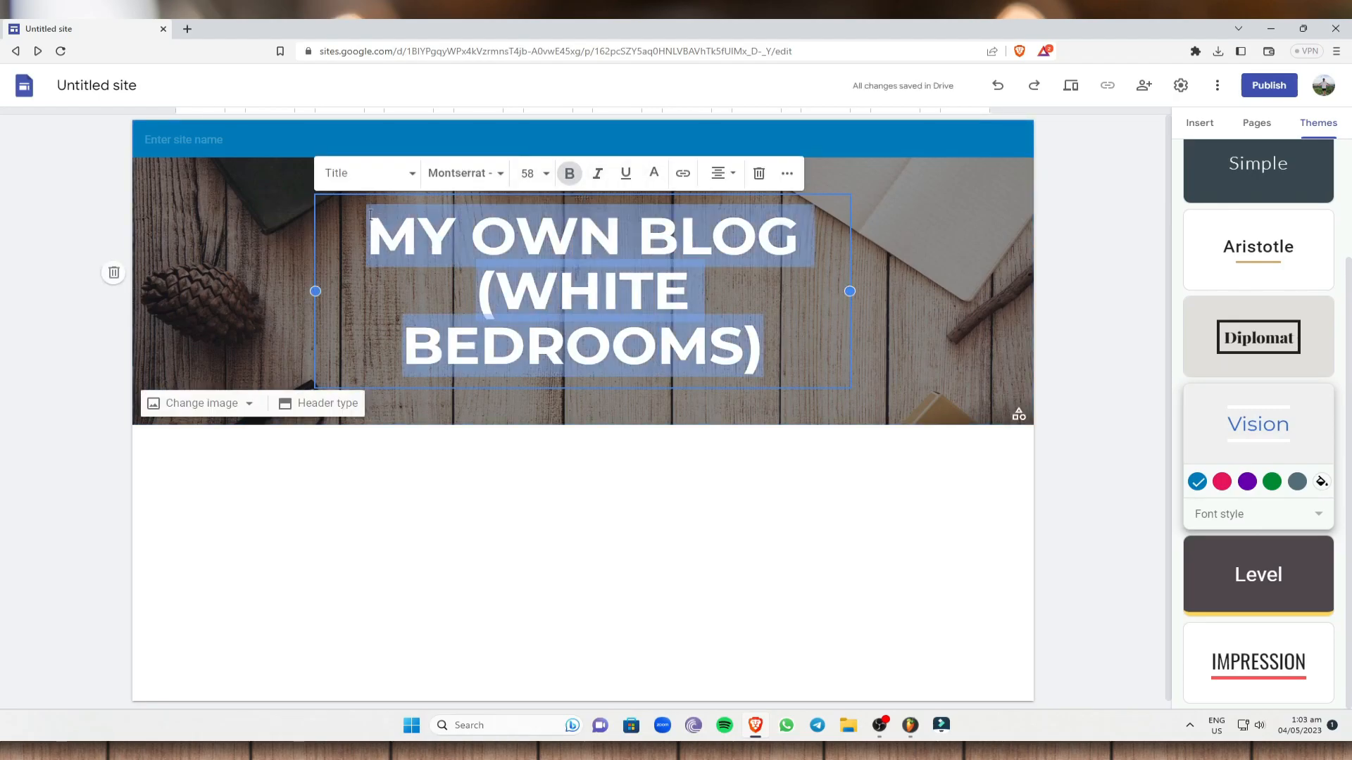
click(576, 176)
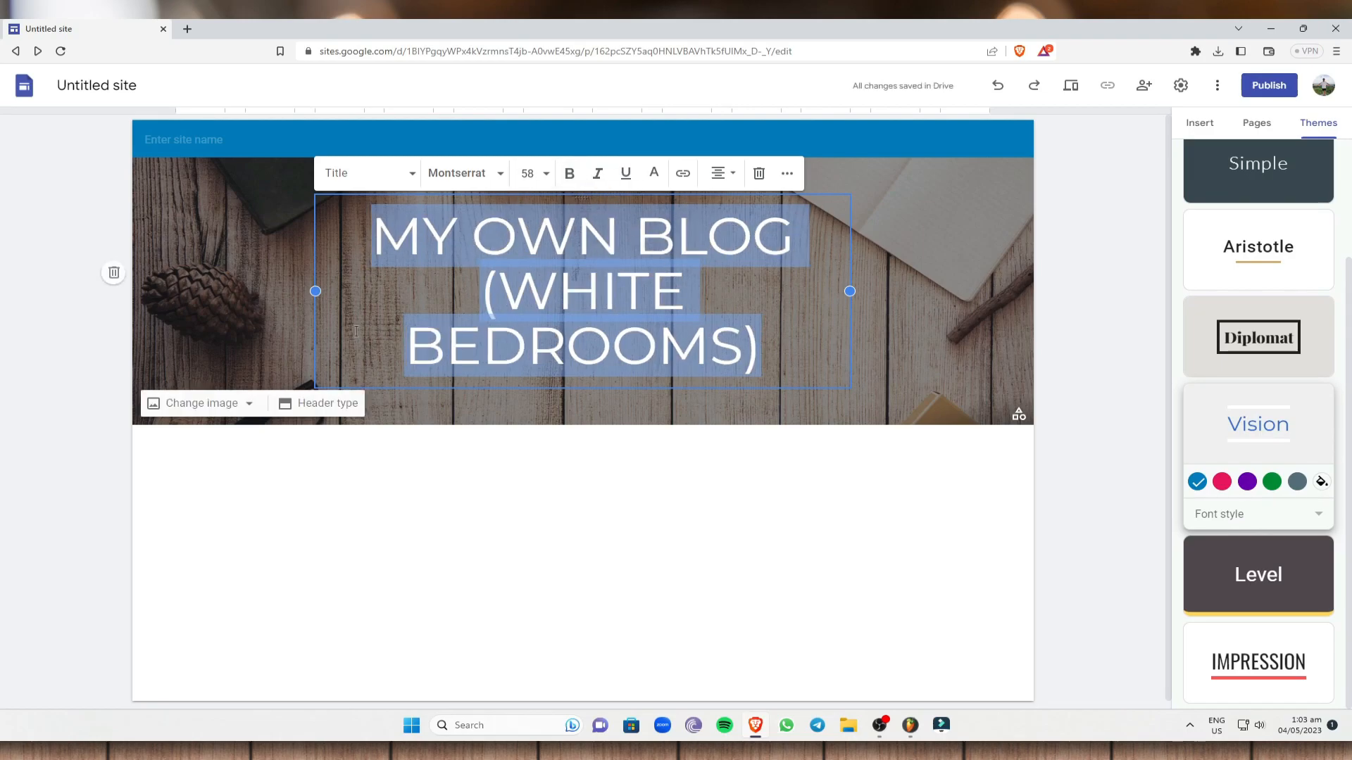
click(786, 331)
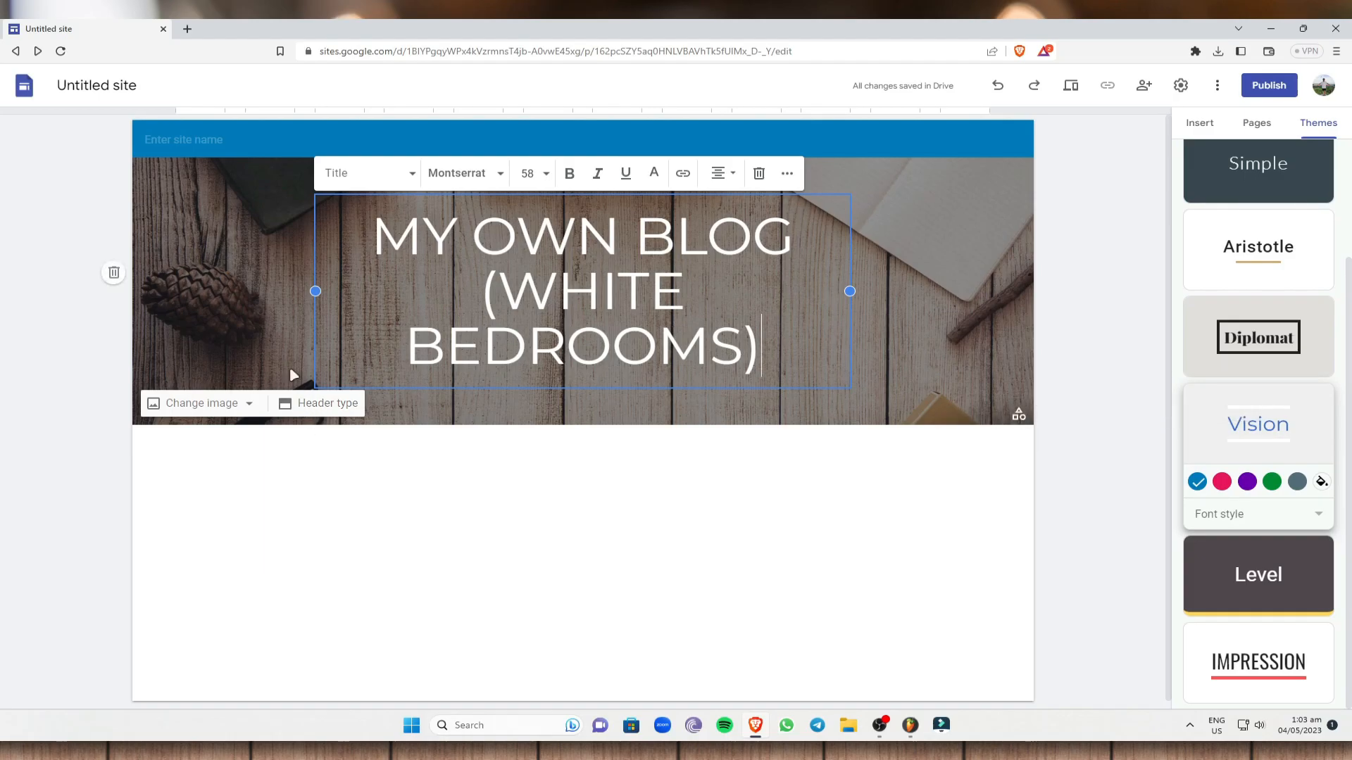
Upload "white logo.png" from the Desktop folder as the site's logo
click(210, 140)
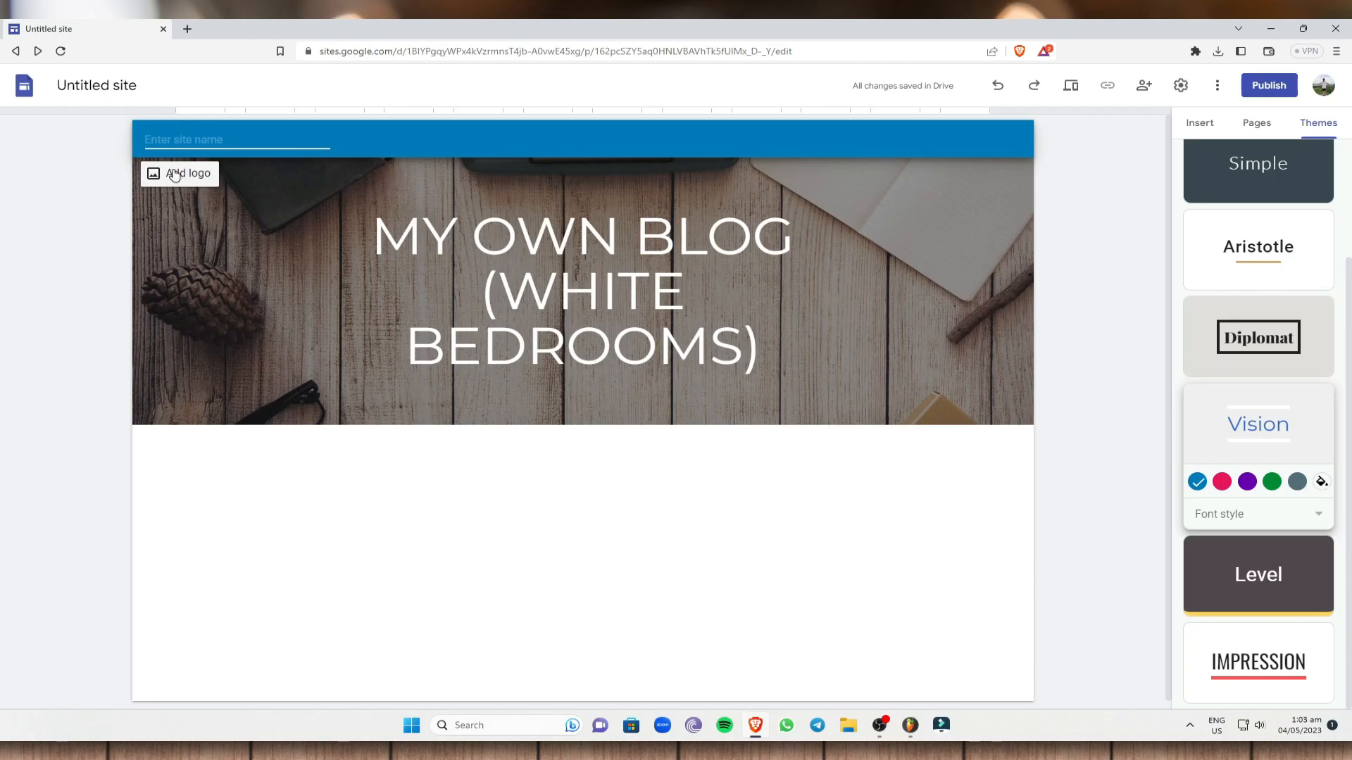
click(176, 175)
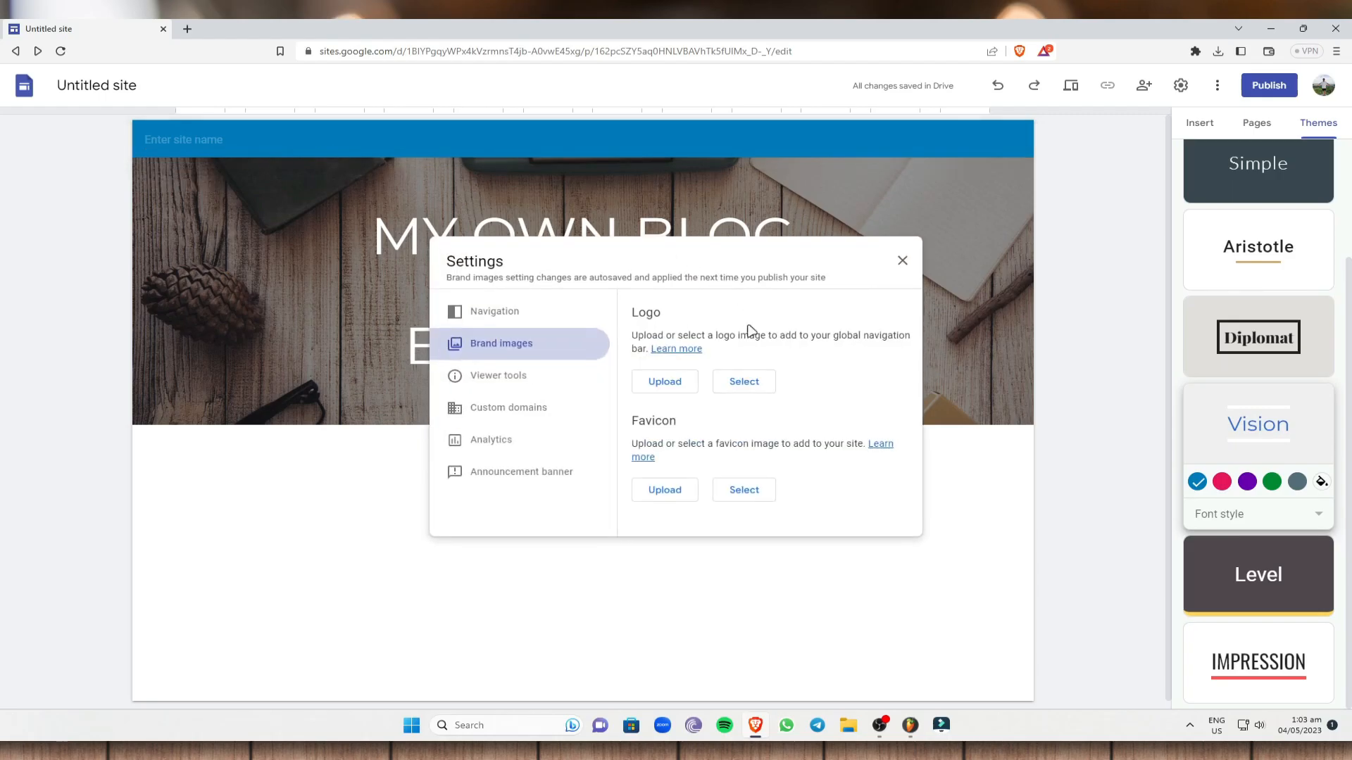
click(675, 386)
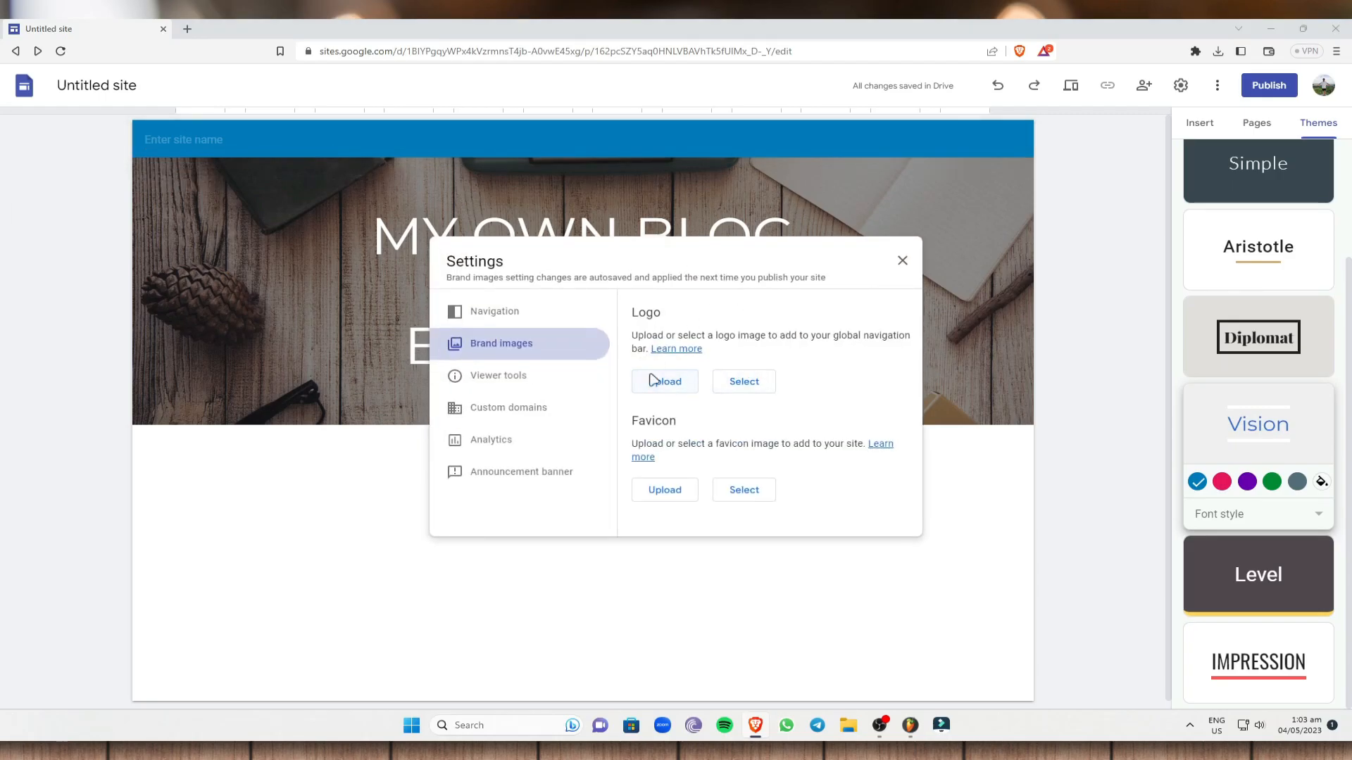
scroll(79, 162, up, 2)
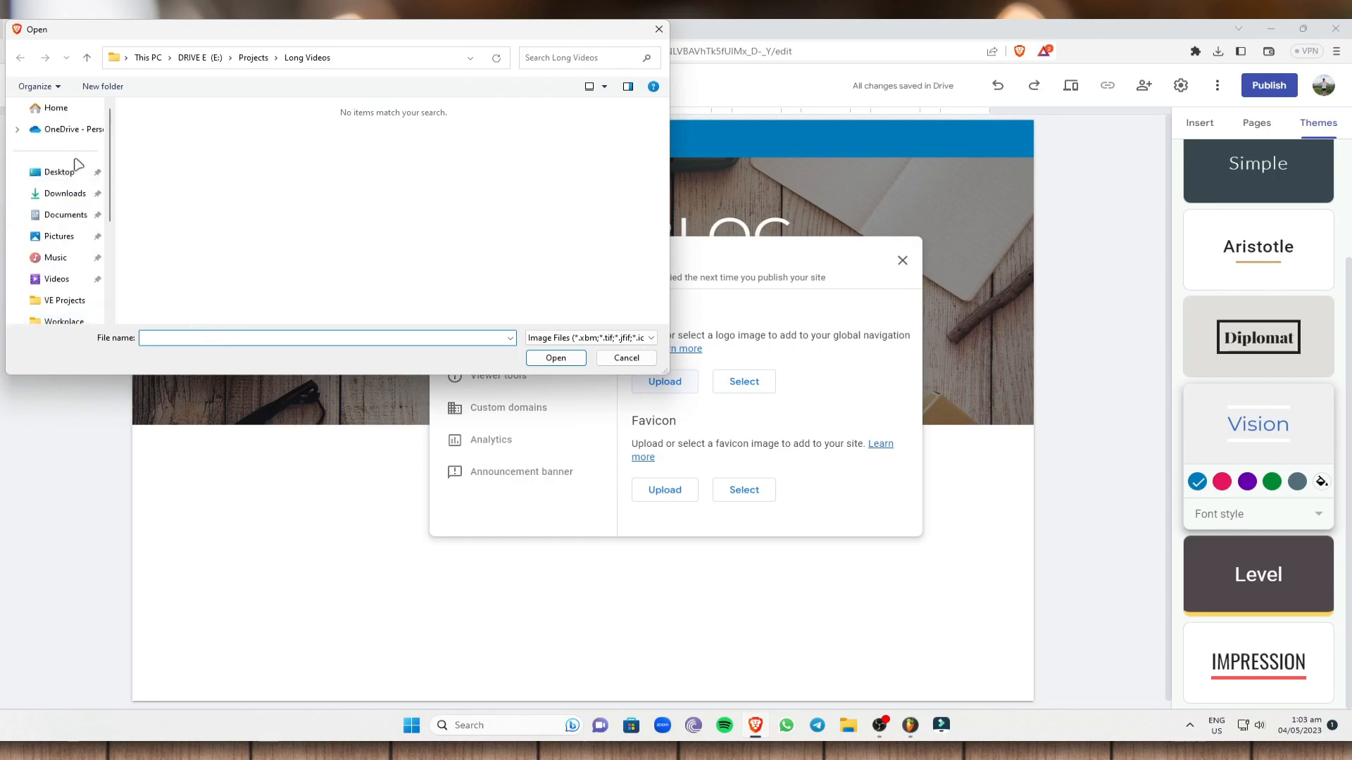
click(74, 169)
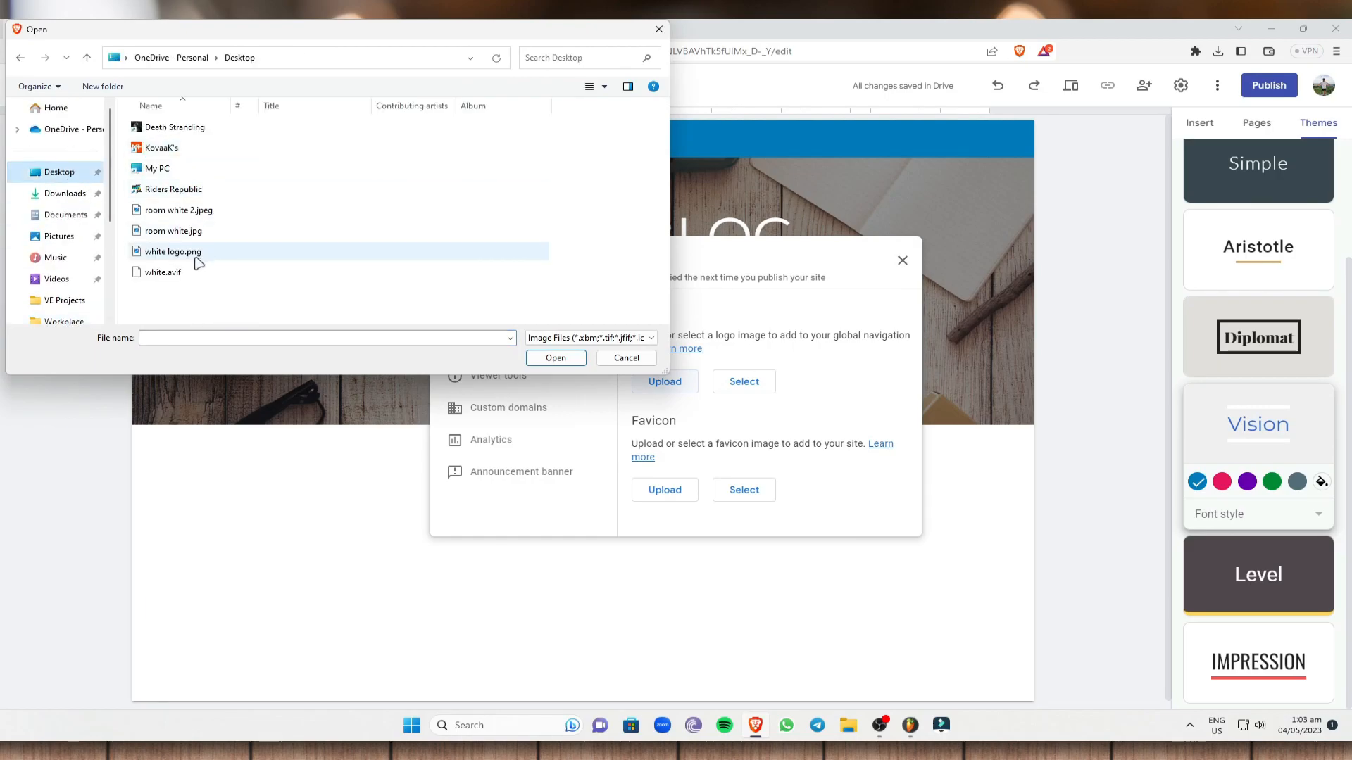
click(199, 254)
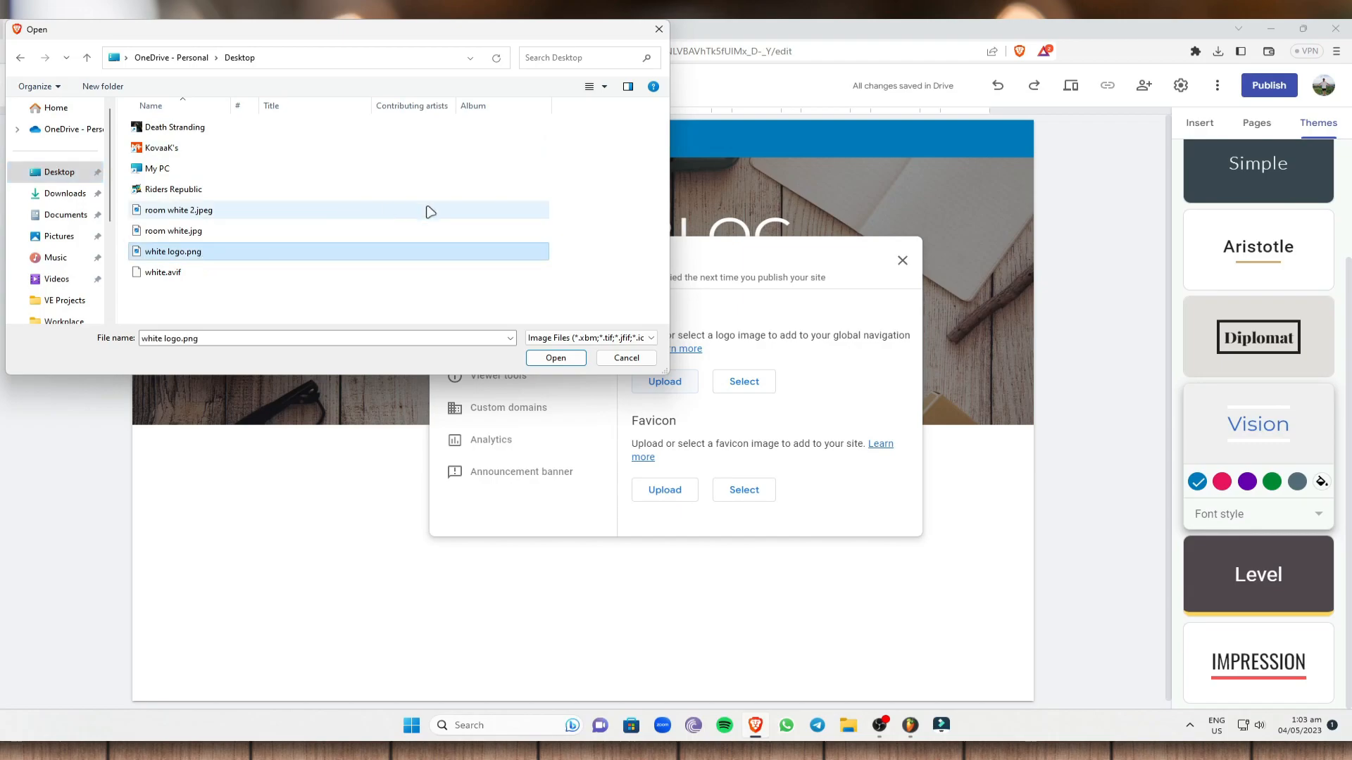
click(556, 357)
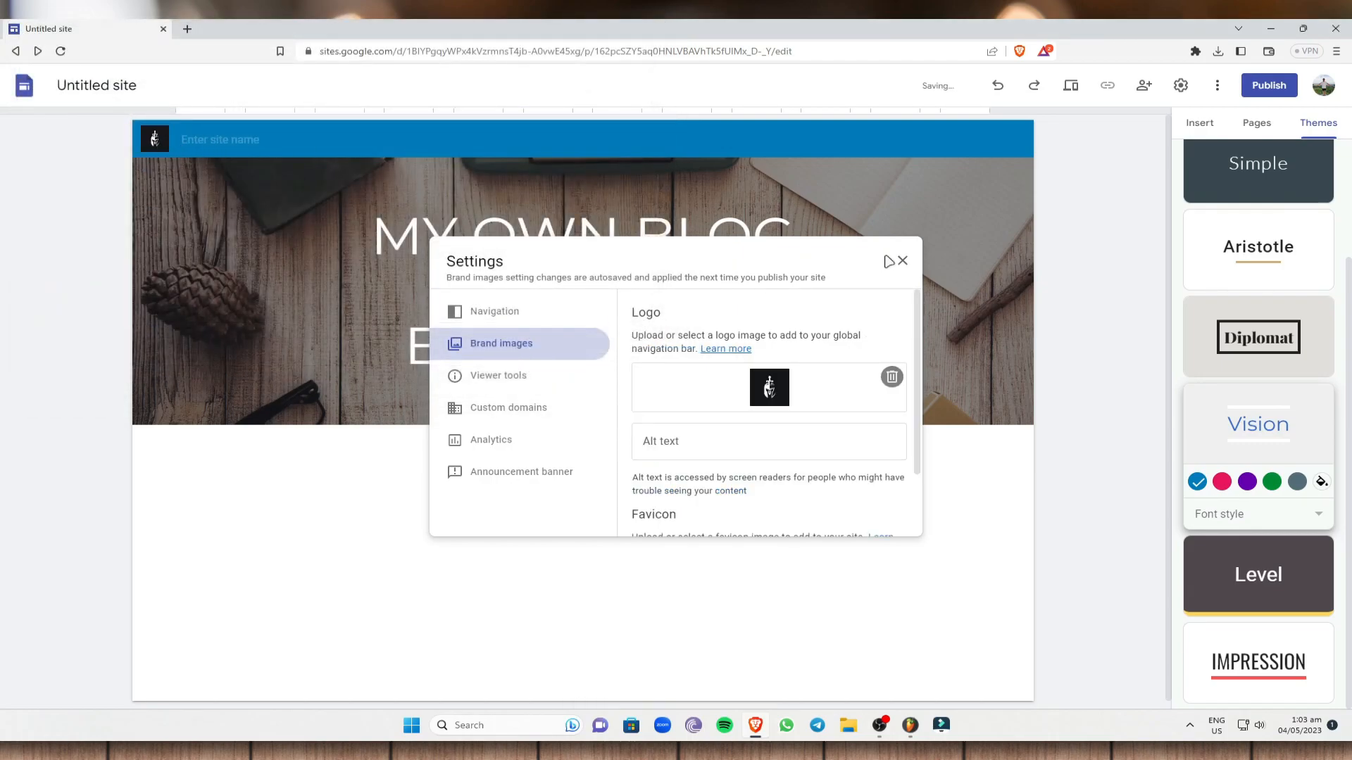
click(902, 260)
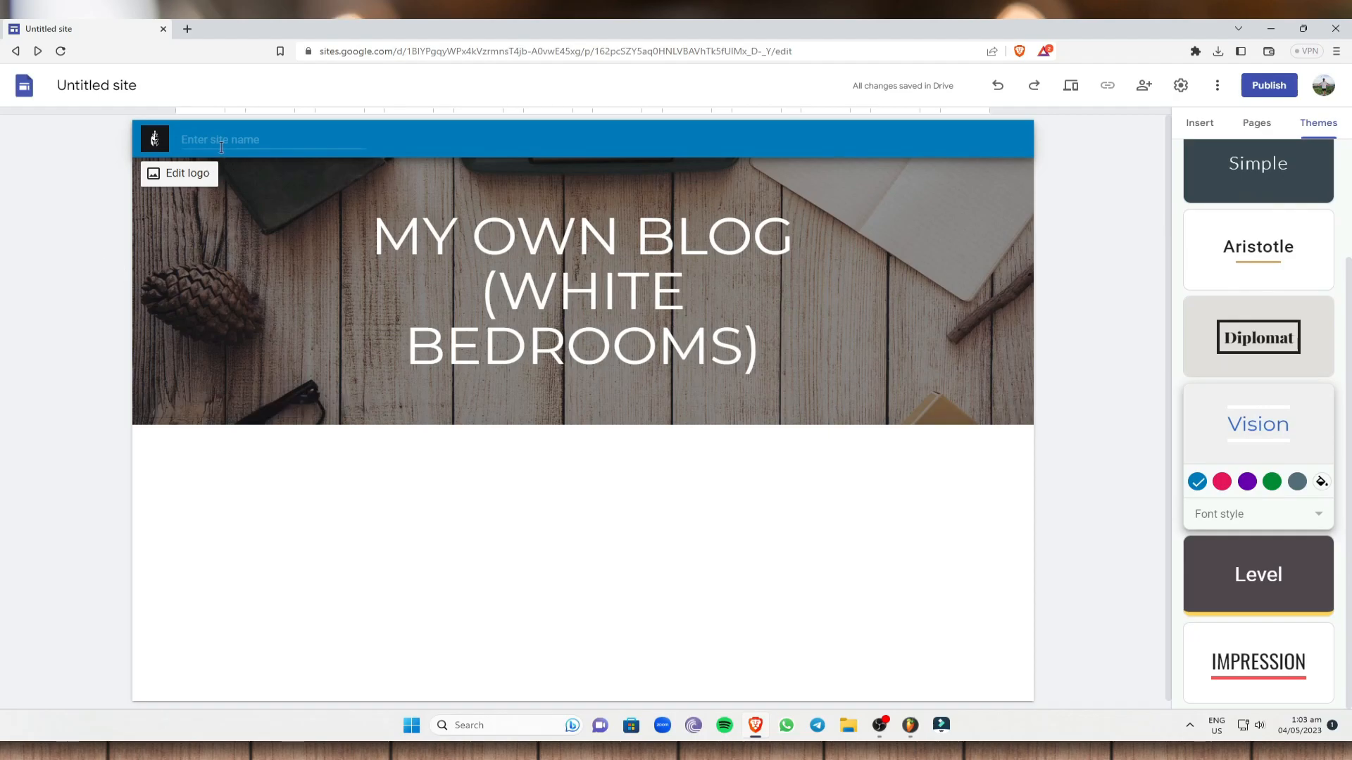
click(209, 141)
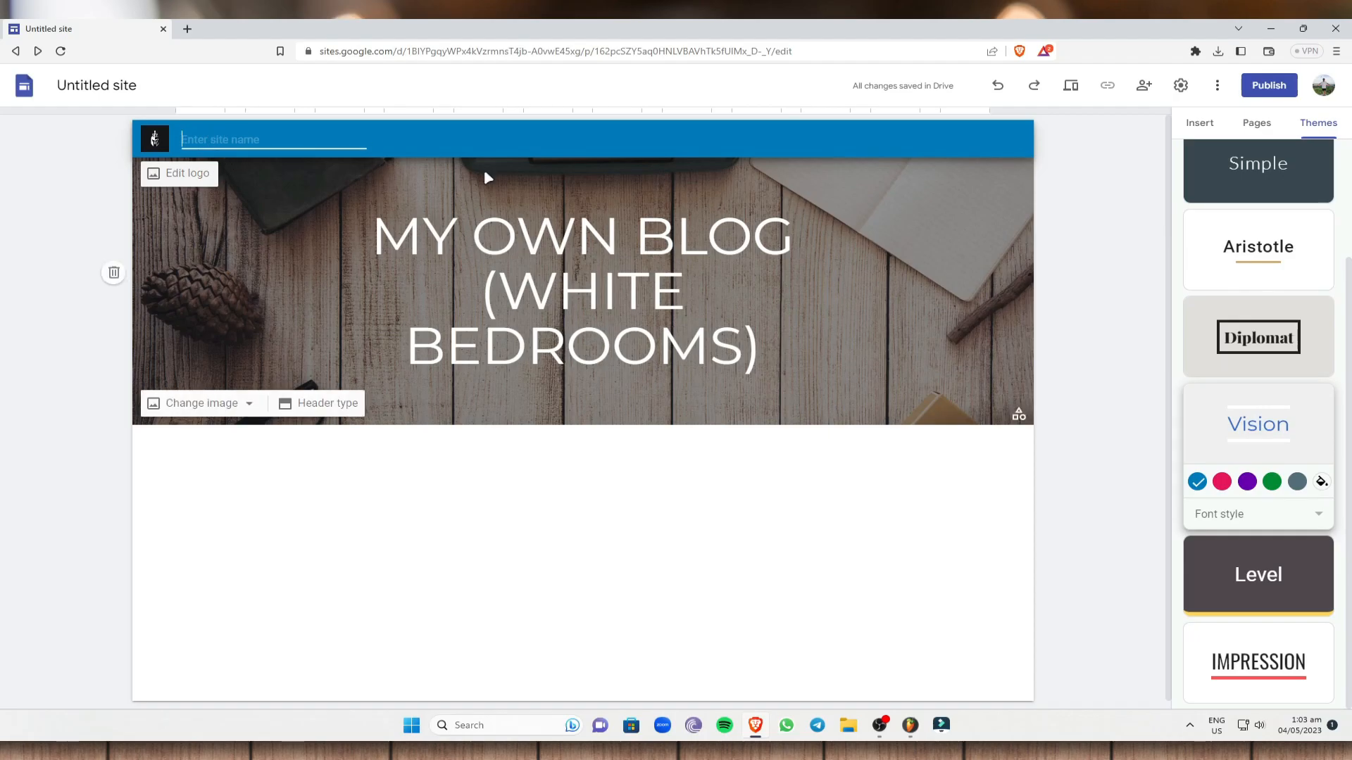
text(www.whitebedrooms.com)
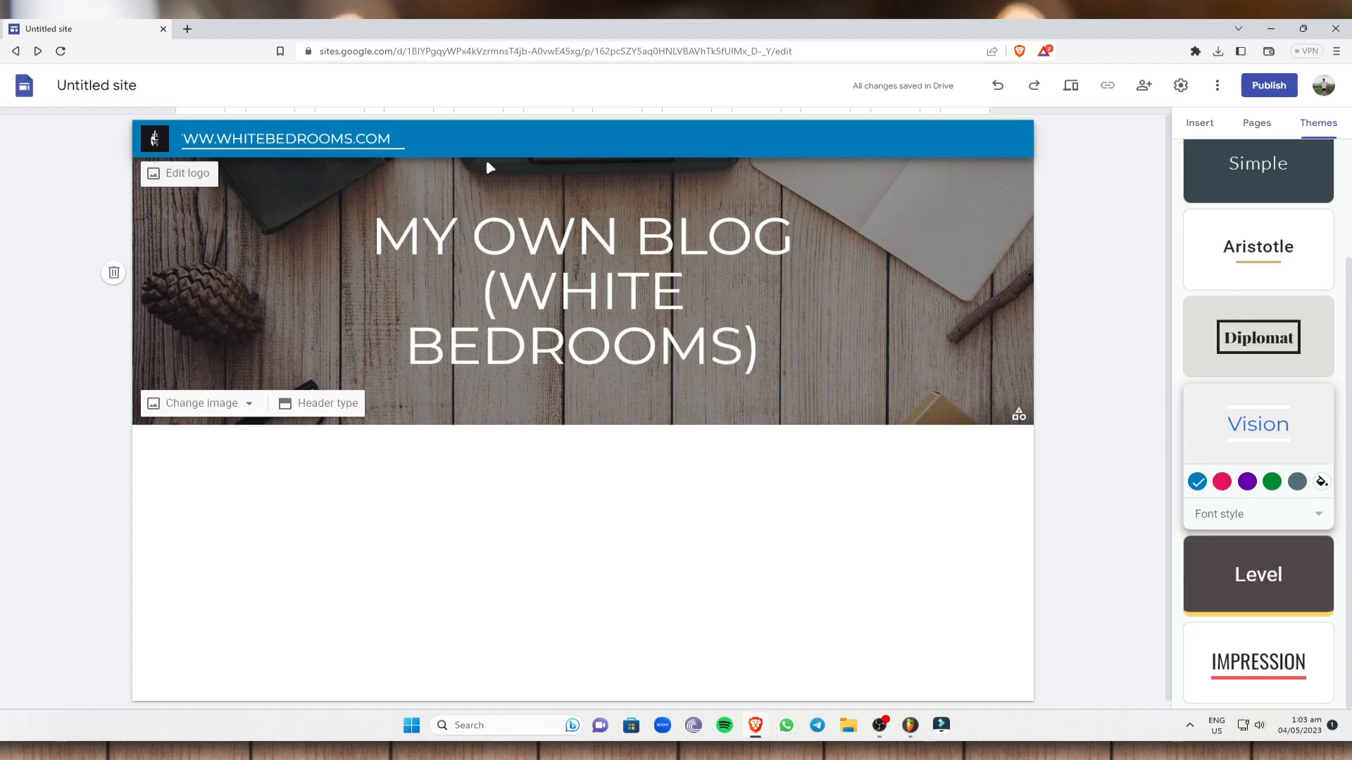
key(BackSpace)
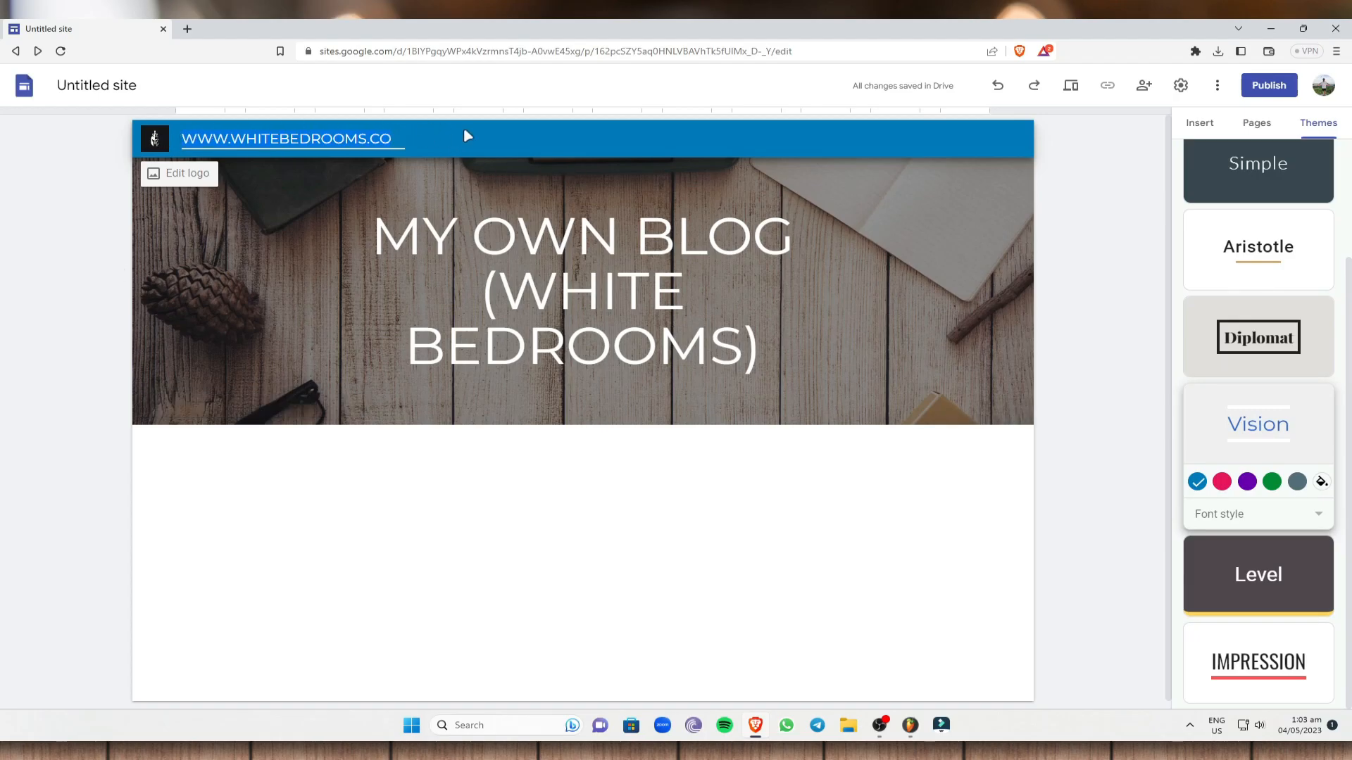
click(484, 138)
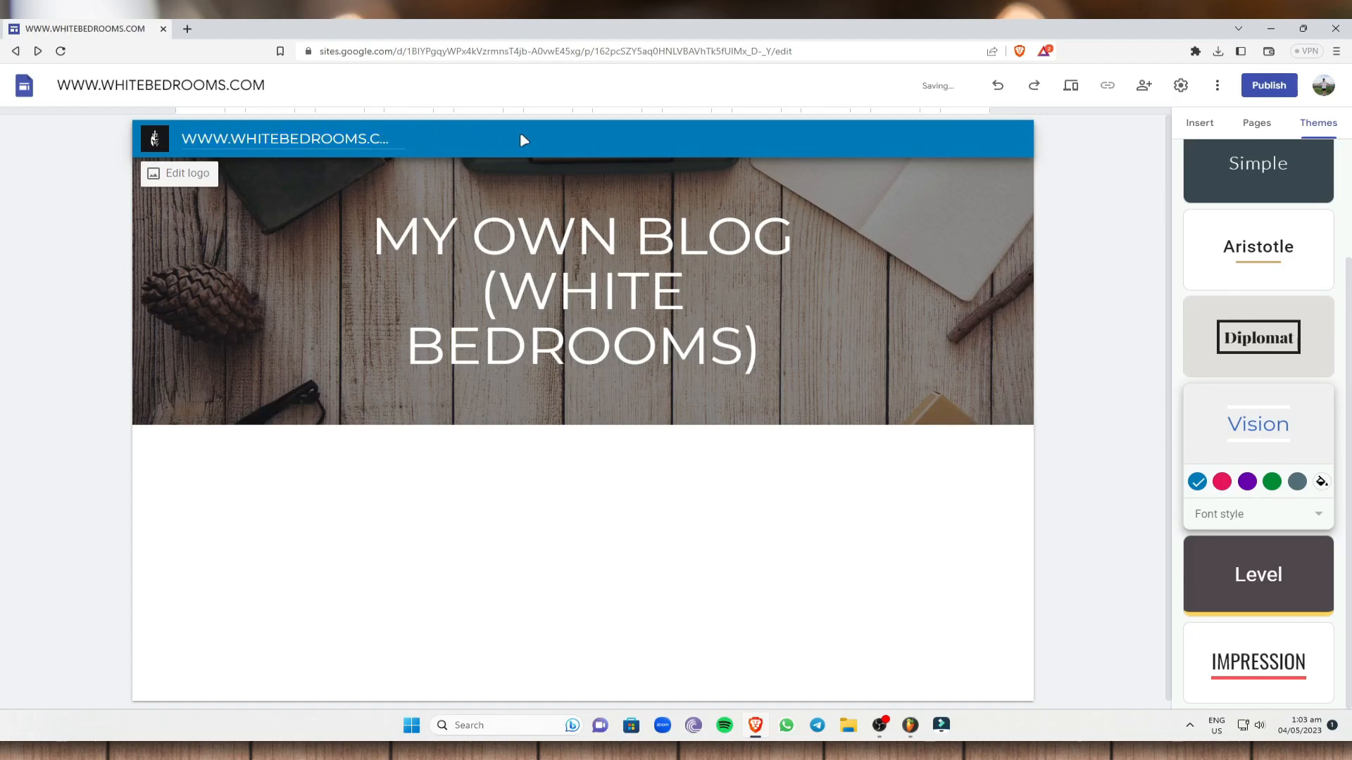
Insert a text box below the header reading "THESE ARE MY FAVORITE BEDROOM DESIGNS"
click(1201, 128)
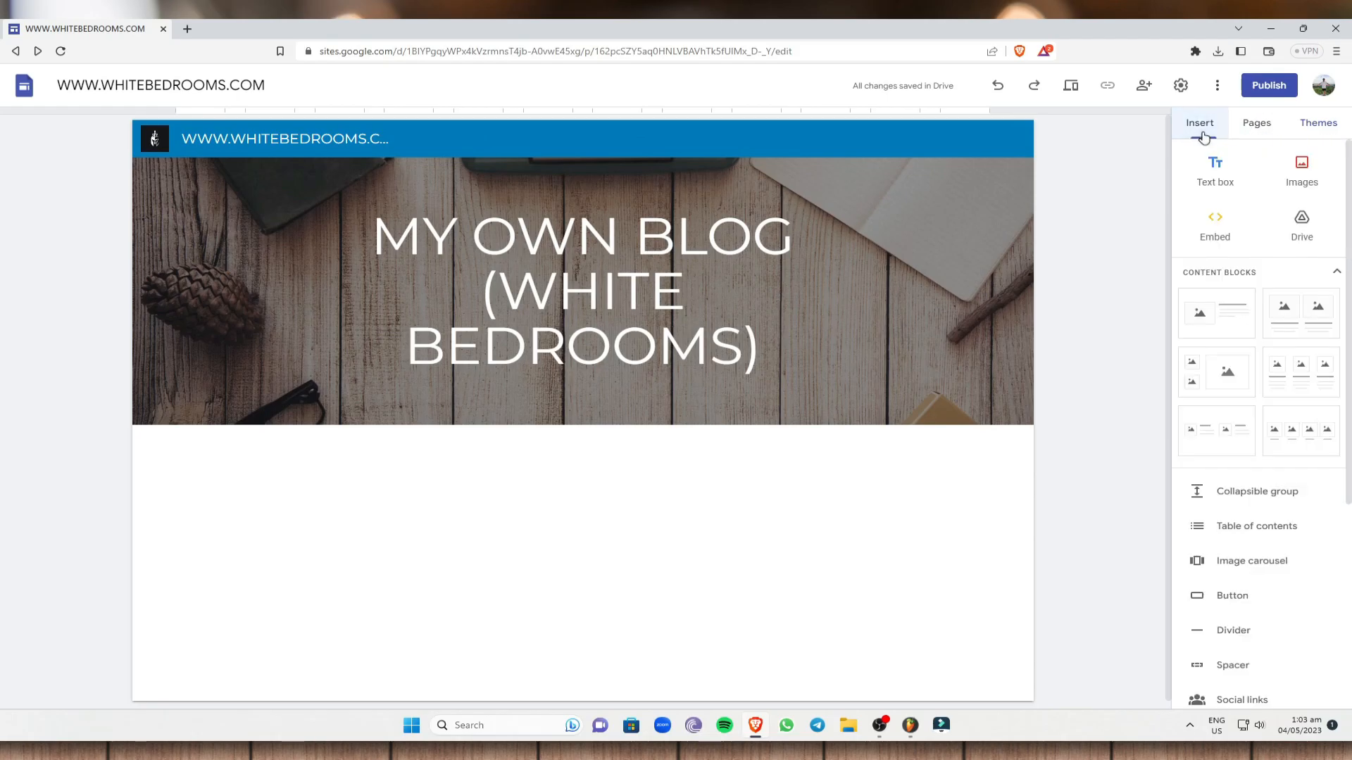
click(1257, 124)
click(1202, 123)
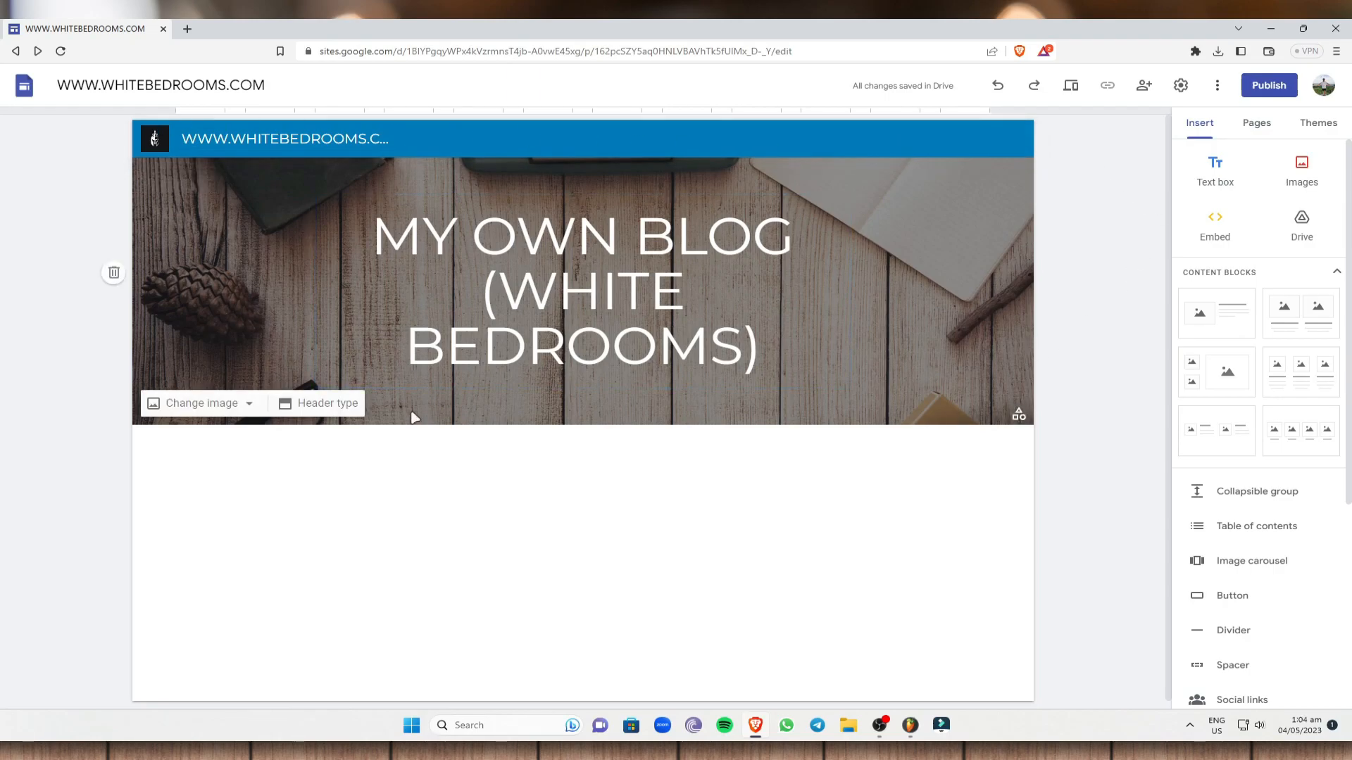
scroll(345, 490, down, 1)
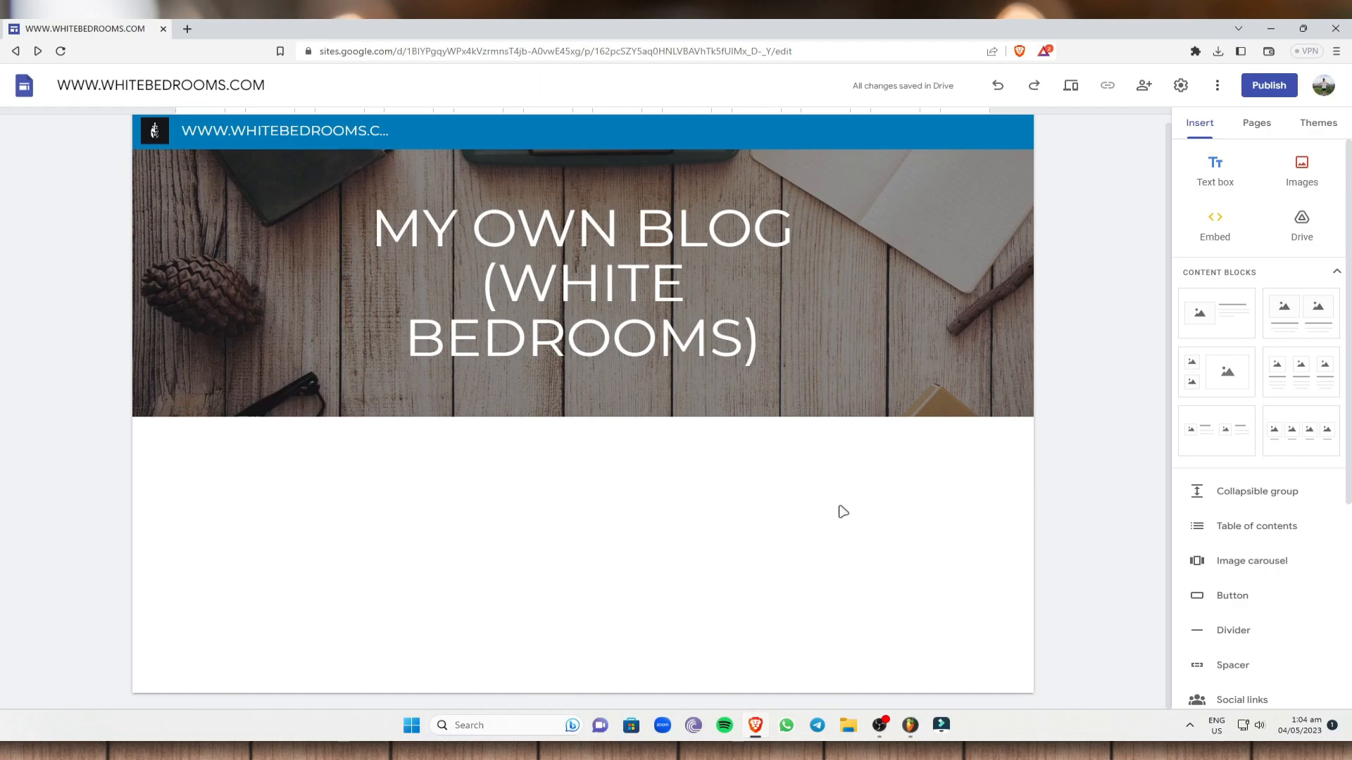
click(1216, 171)
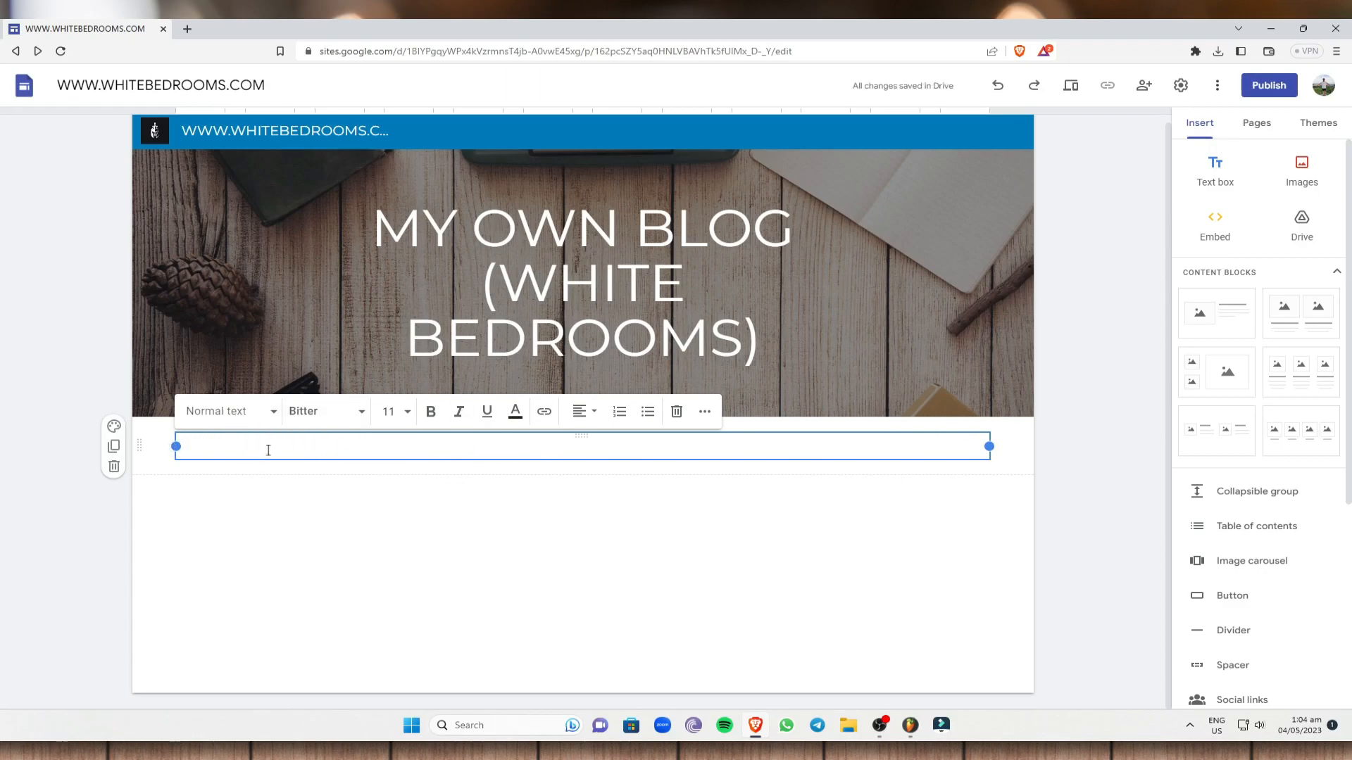
text(the)
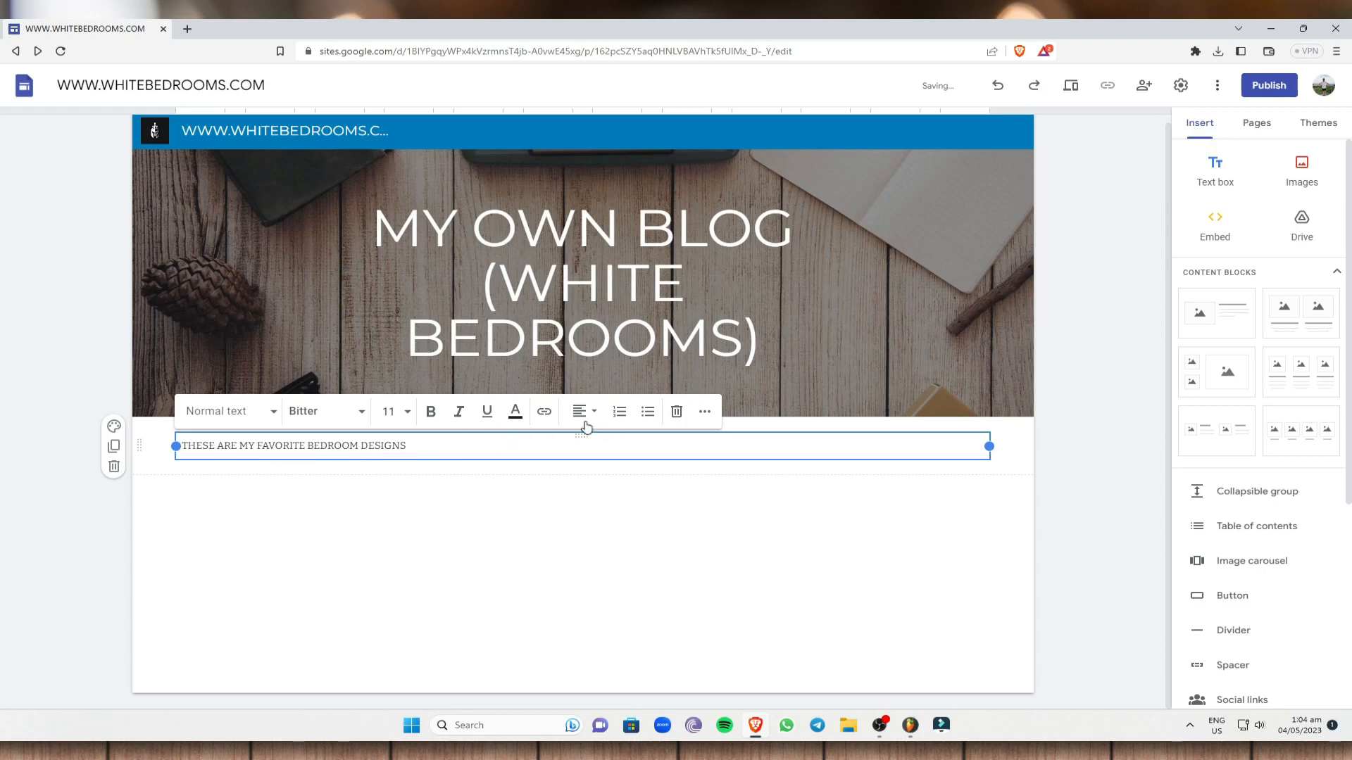
Apply the Heading style to the whole line in the new text box and centre it
drag(421, 451, 166, 437)
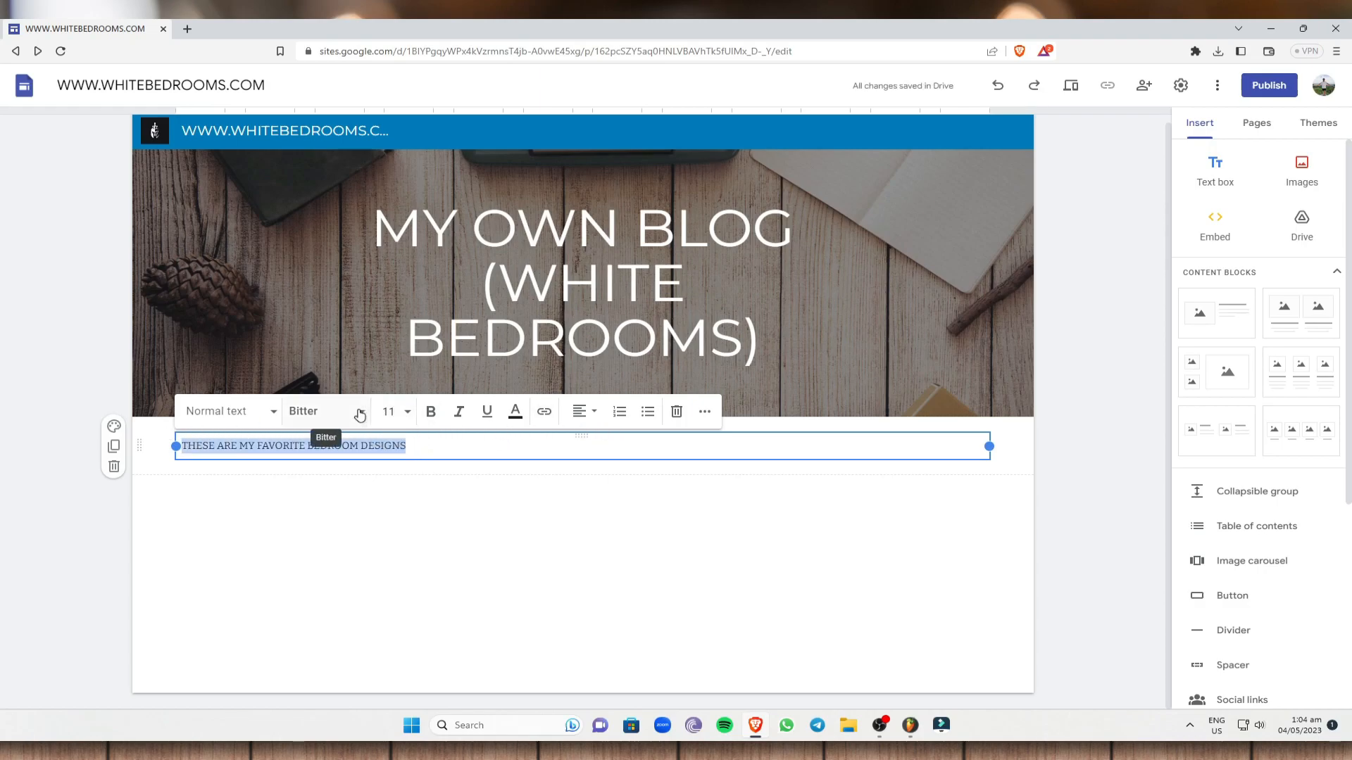
click(326, 412)
scroll(356, 579, down, 2)
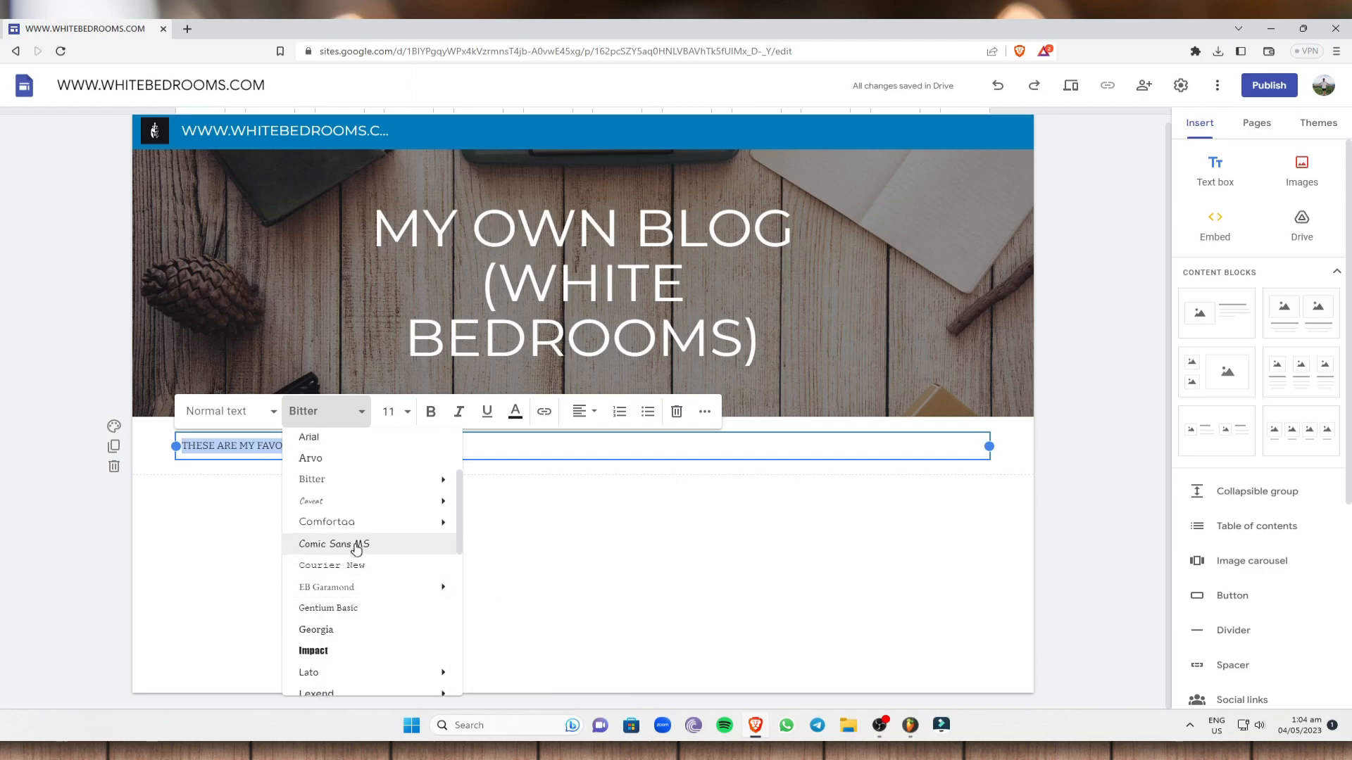
click(266, 423)
click(267, 421)
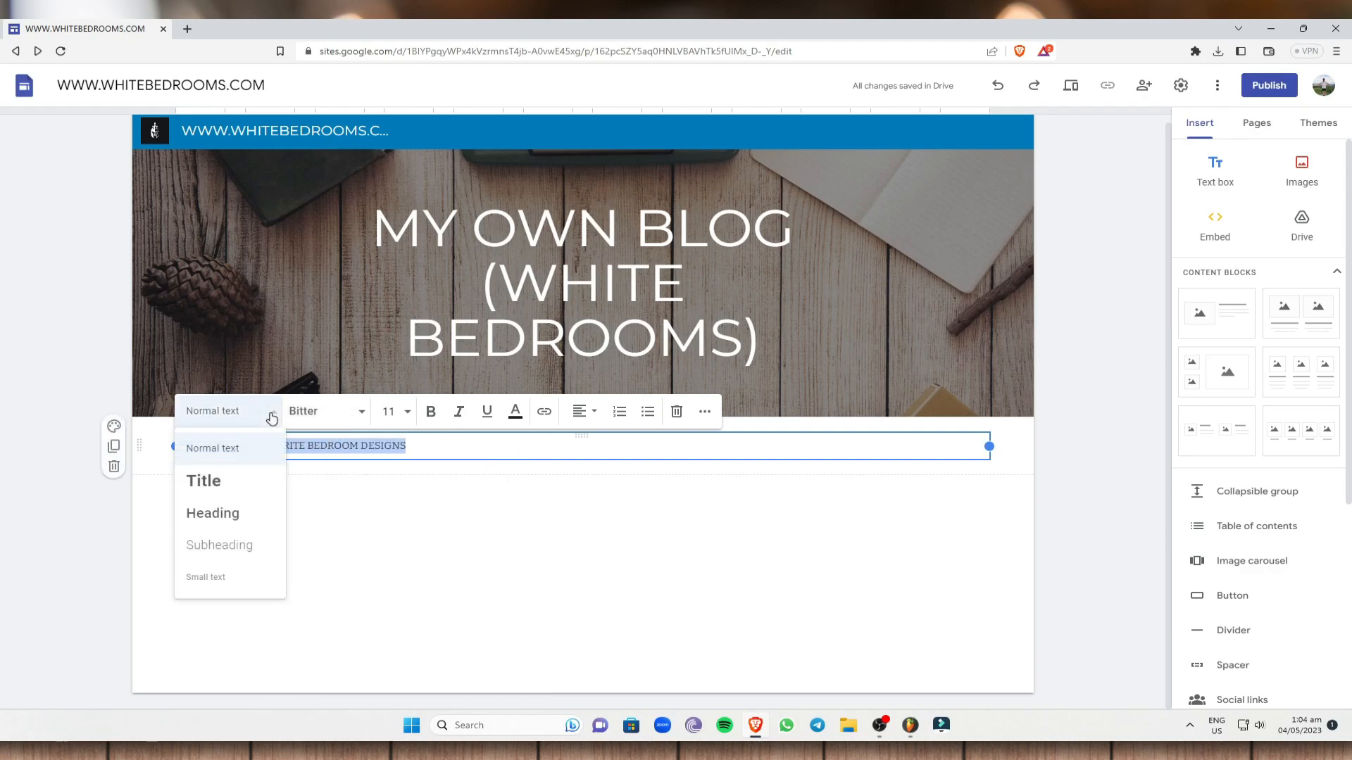
click(238, 516)
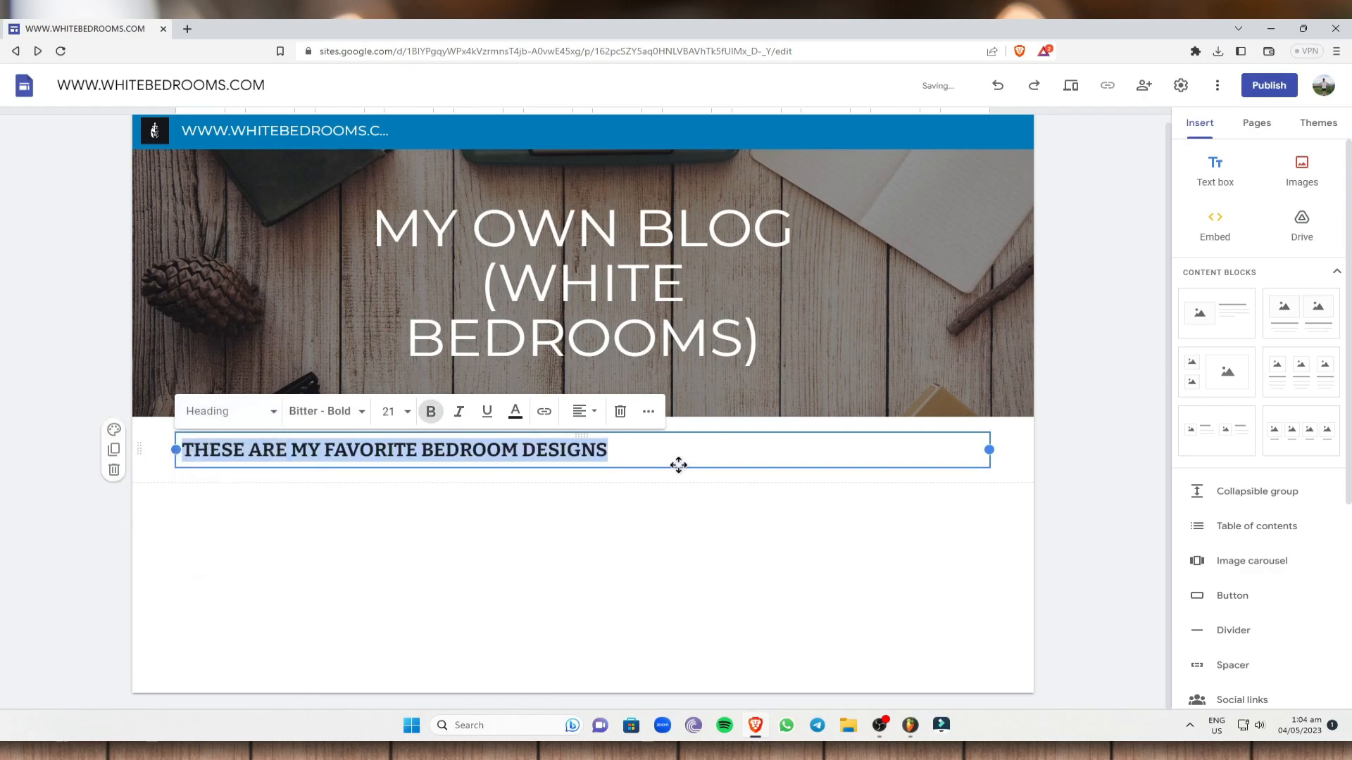
click(583, 412)
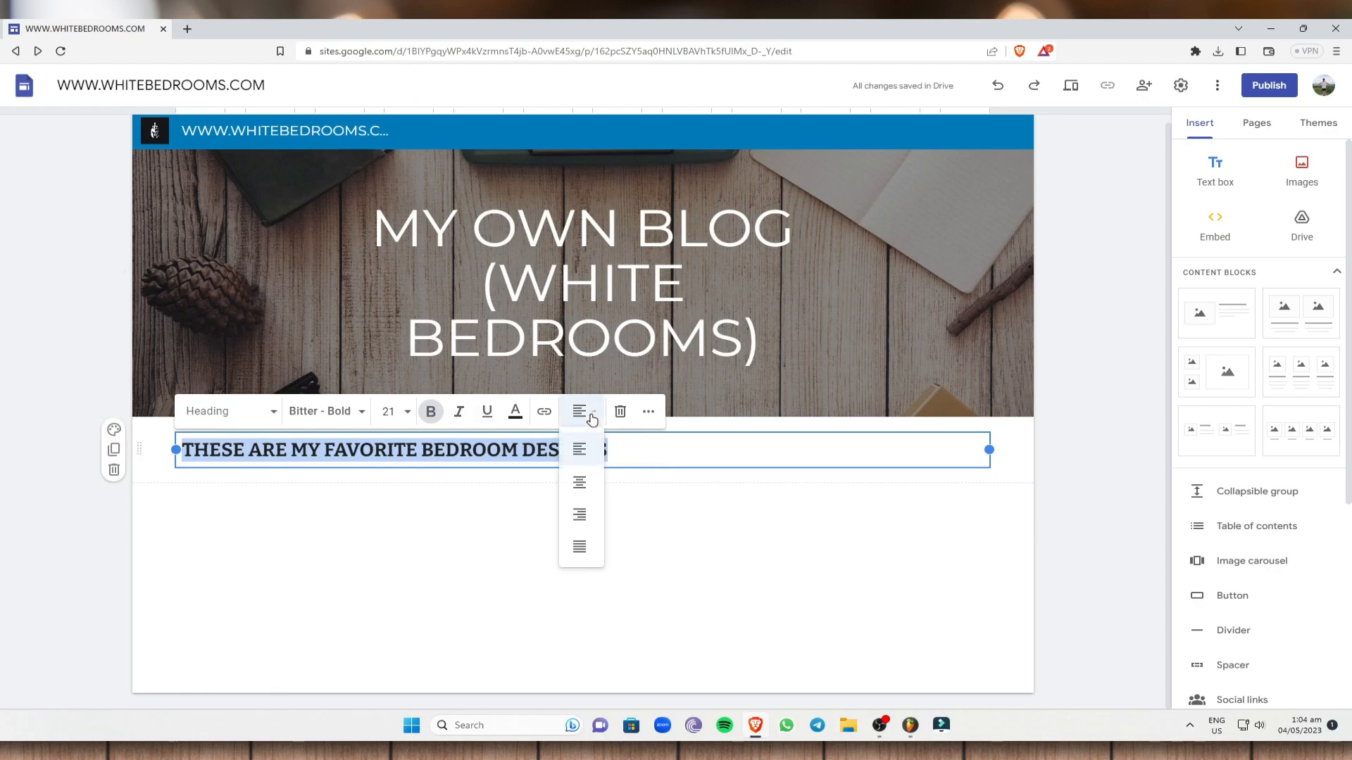
click(578, 492)
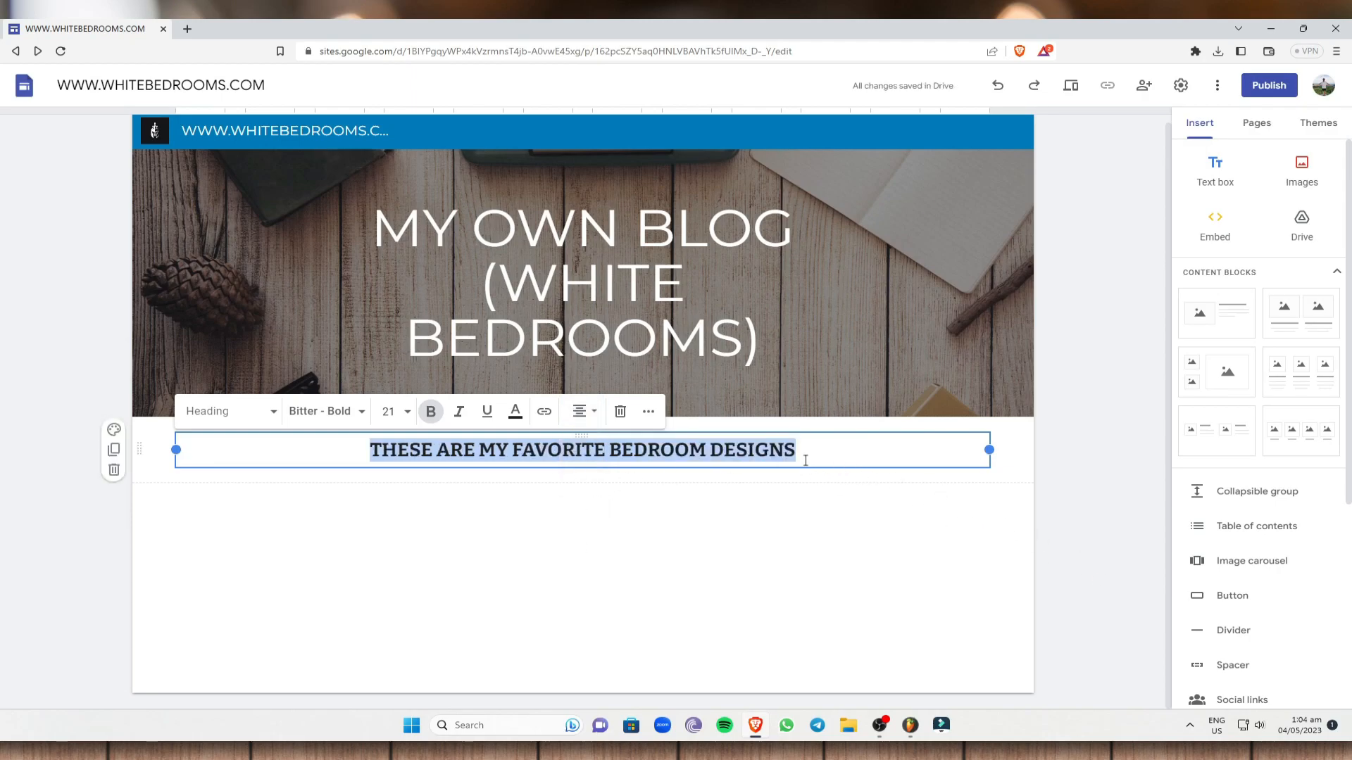
click(1081, 465)
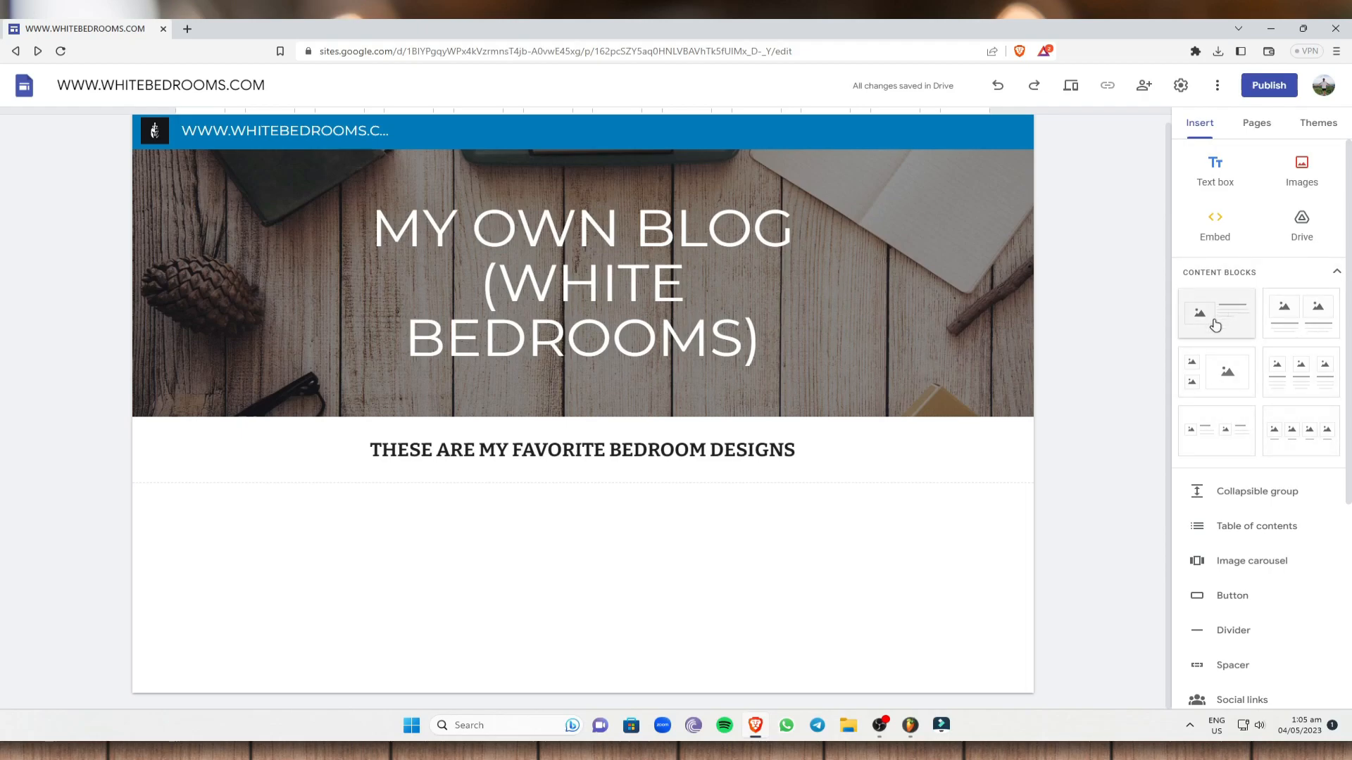
Insert the content block with two side-by-side images and captions below the heading line
click(1283, 319)
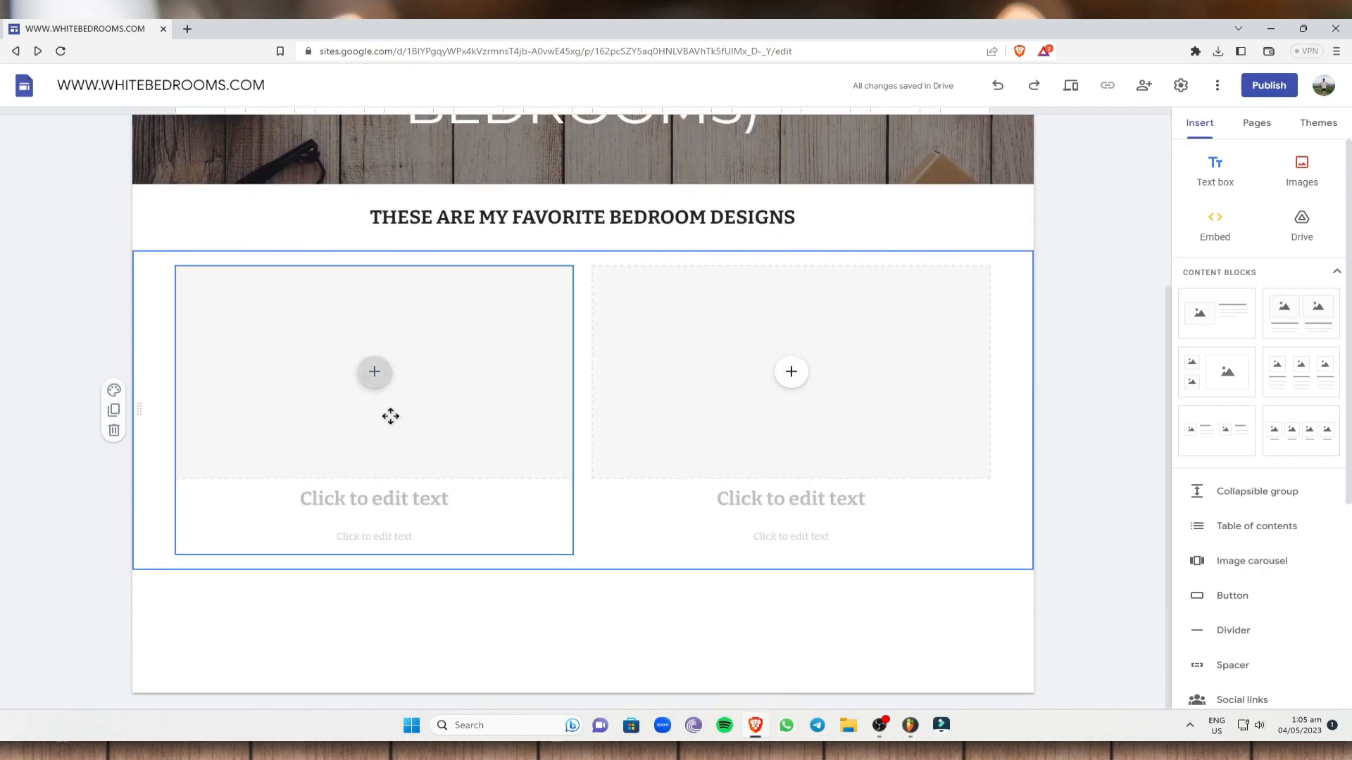
click(375, 373)
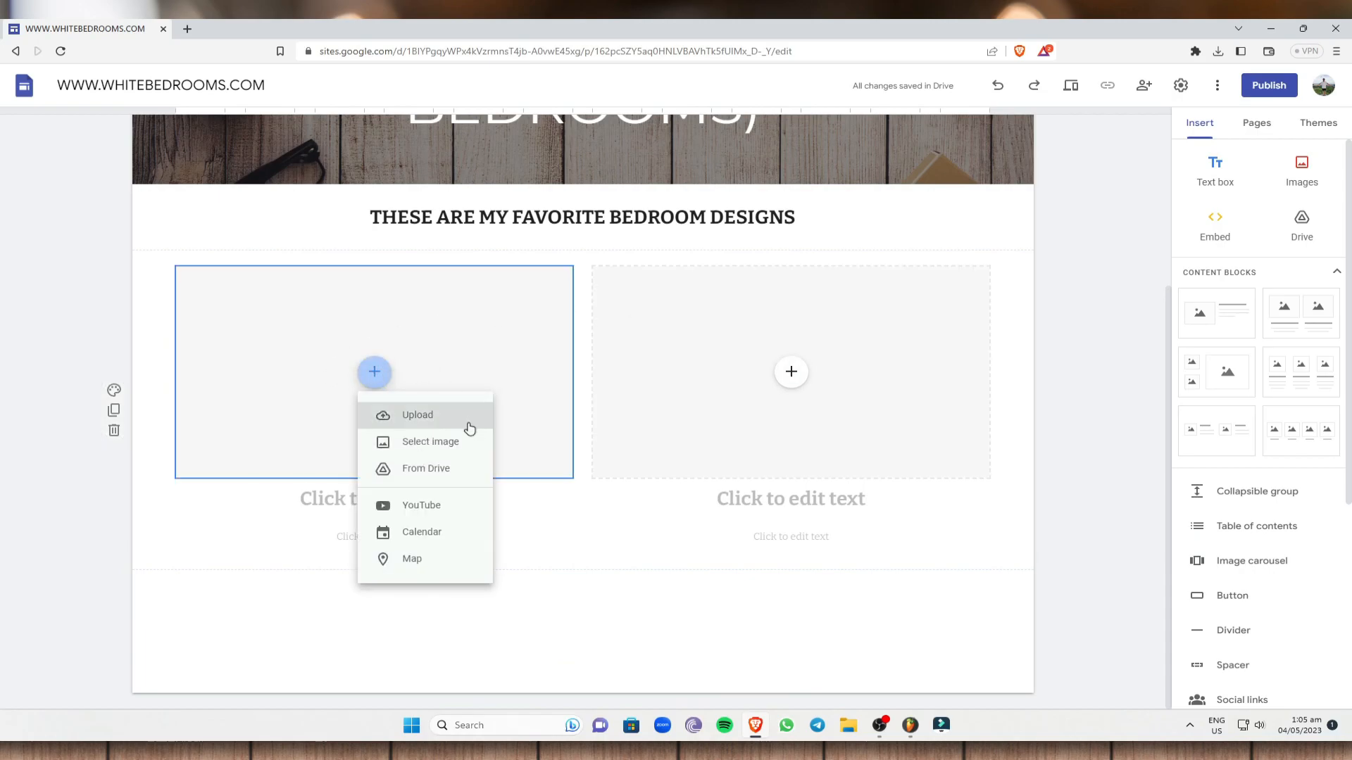
click(454, 423)
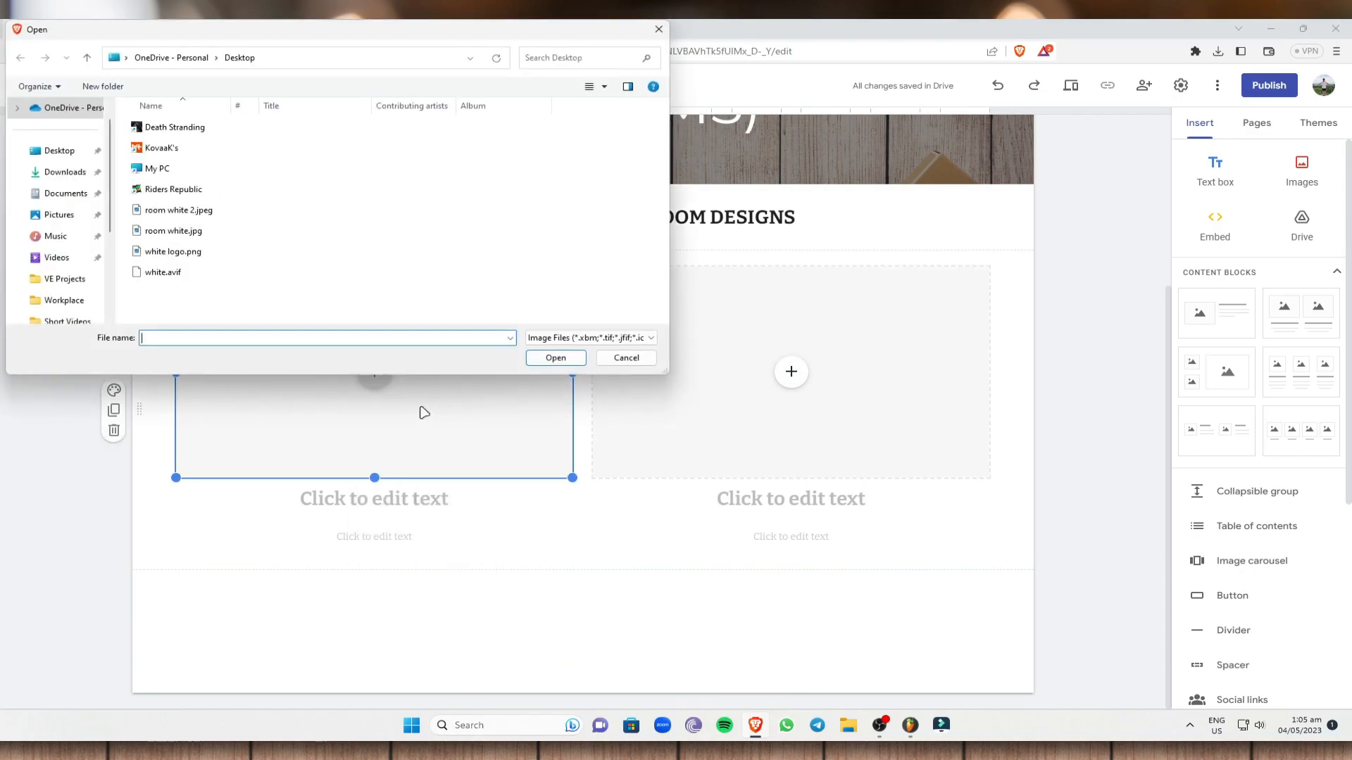
click(624, 359)
click(383, 380)
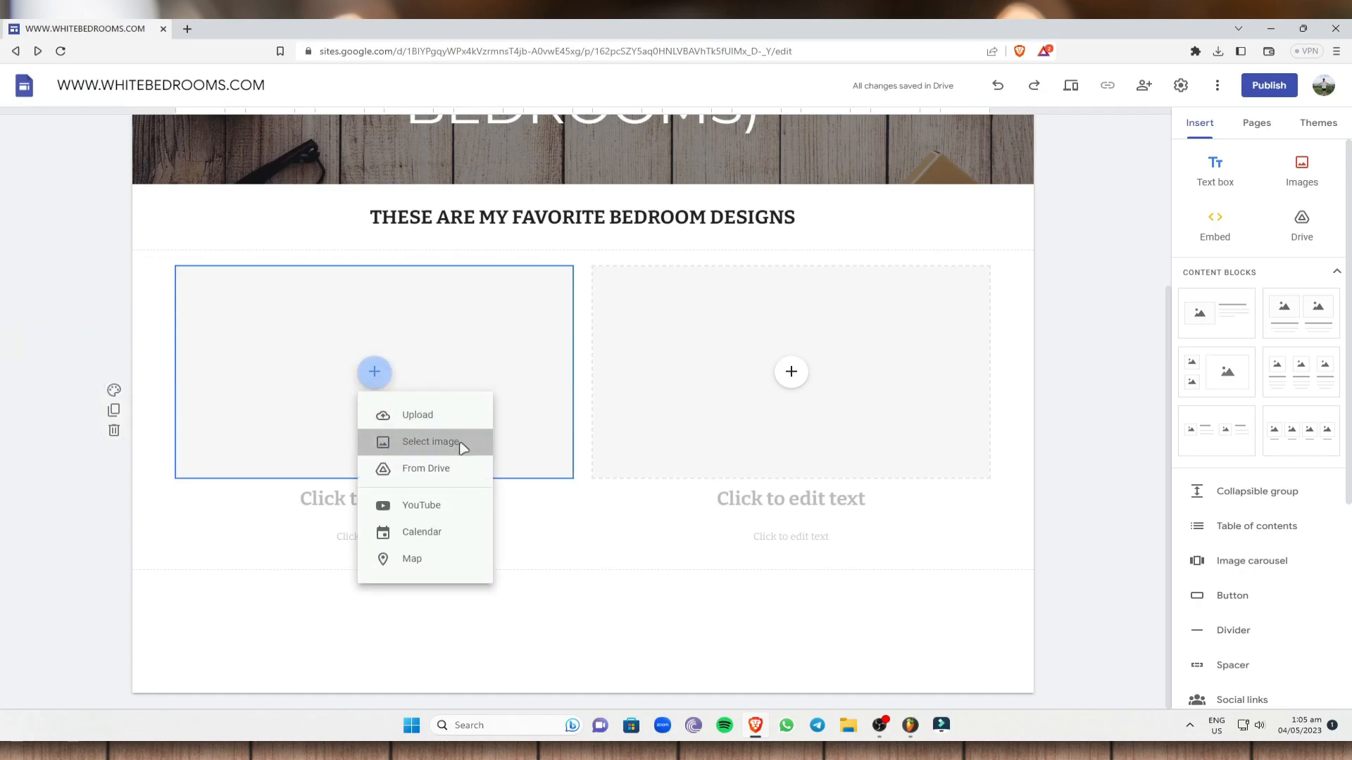
click(459, 443)
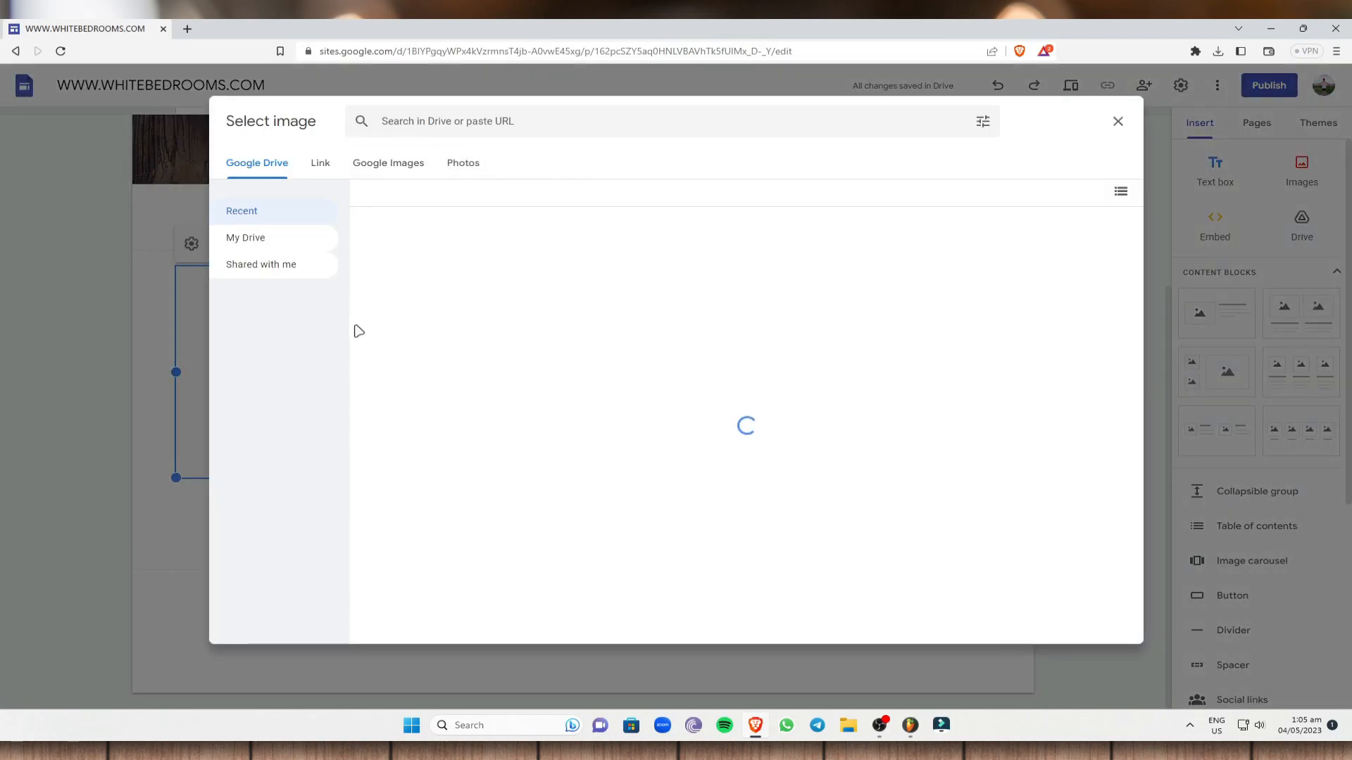
scroll(890, 338, down, 2)
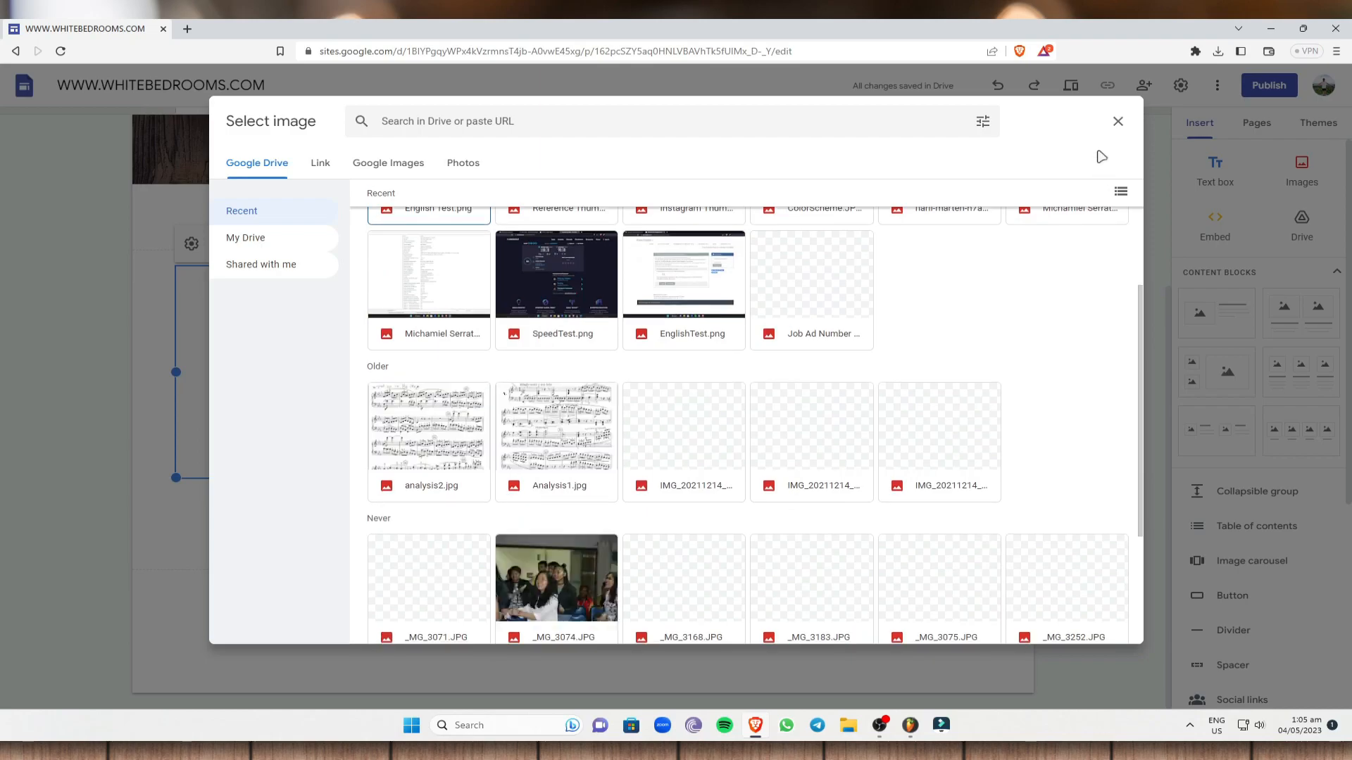
click(1117, 121)
Upload room white.jpg from the Desktop into the first image placeholder of the content block
click(376, 376)
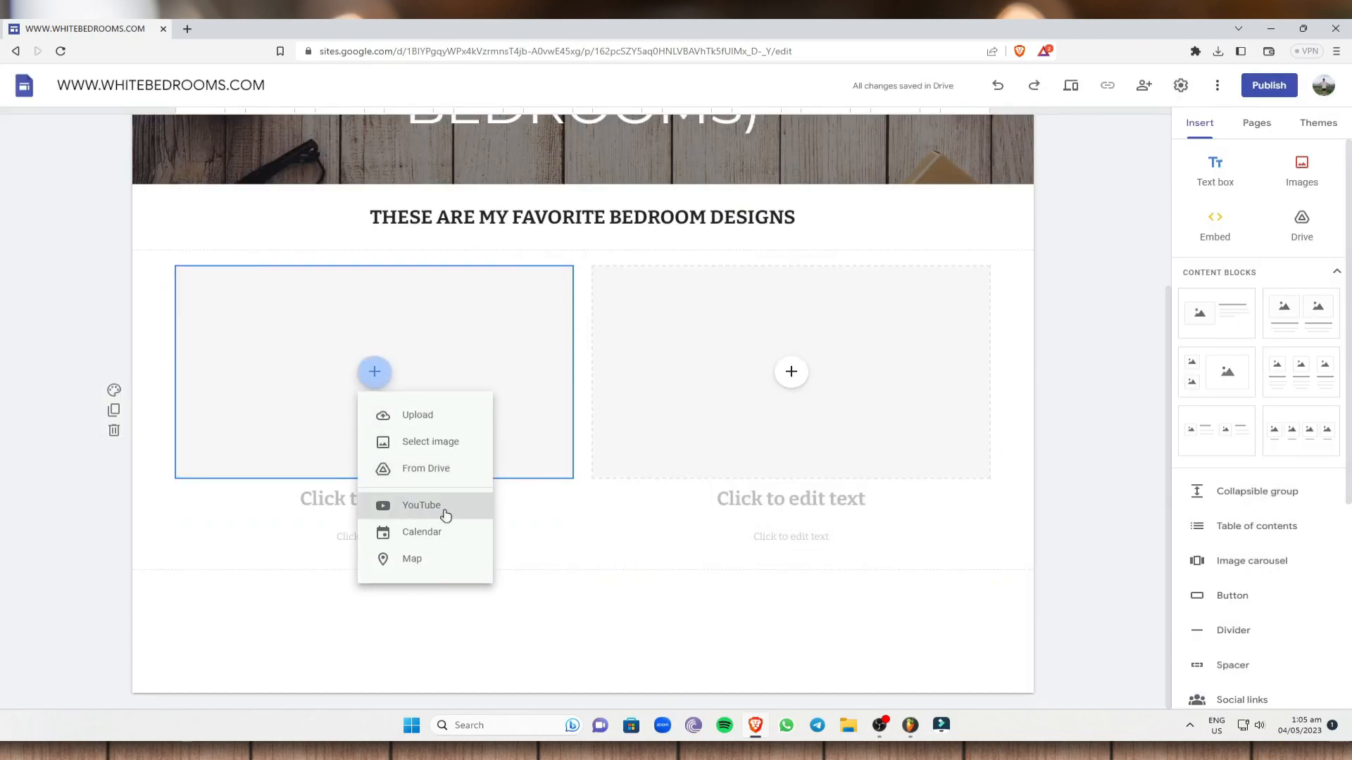
click(419, 423)
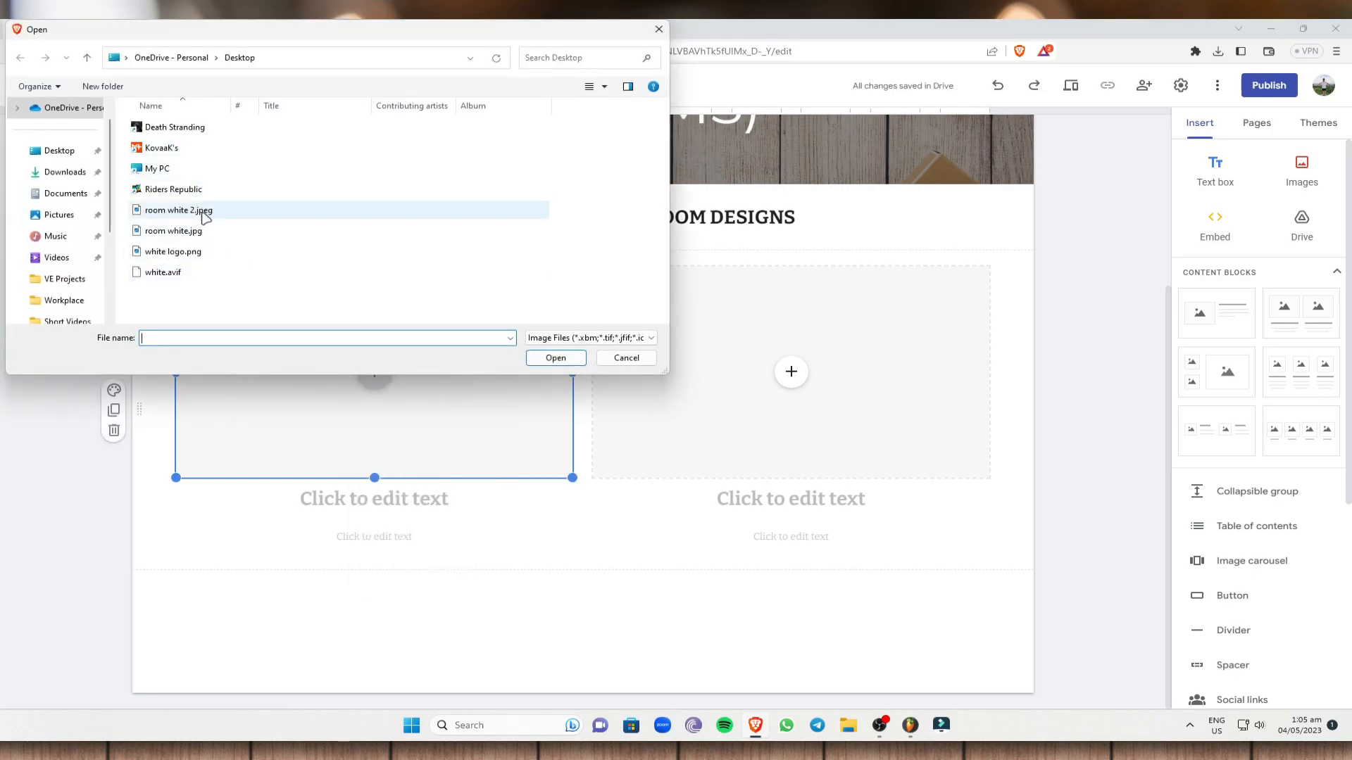
click(281, 231)
click(572, 357)
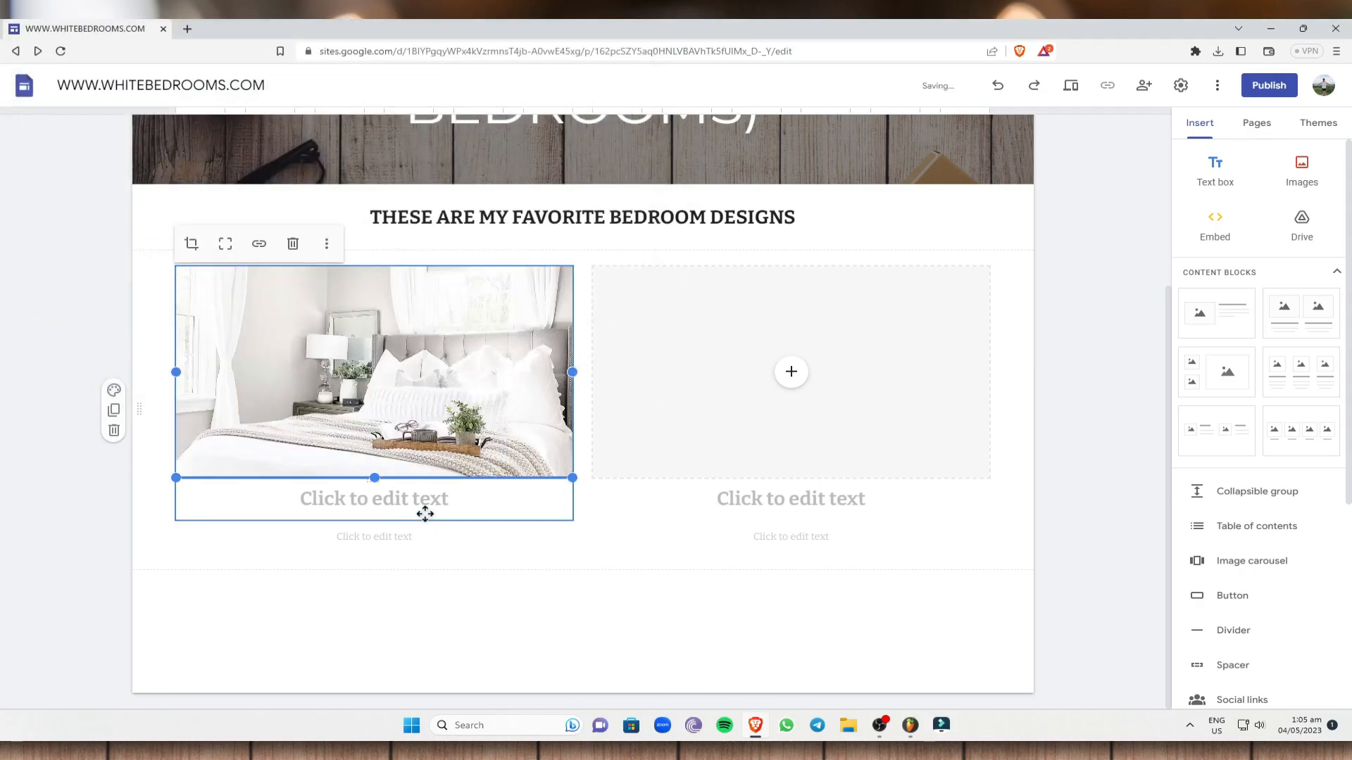
Enter "Design number 1 is very calming to look at. I like this one very much" as the heading caption under the first bedroom image
scroll(482, 412, up, 1)
click(384, 564)
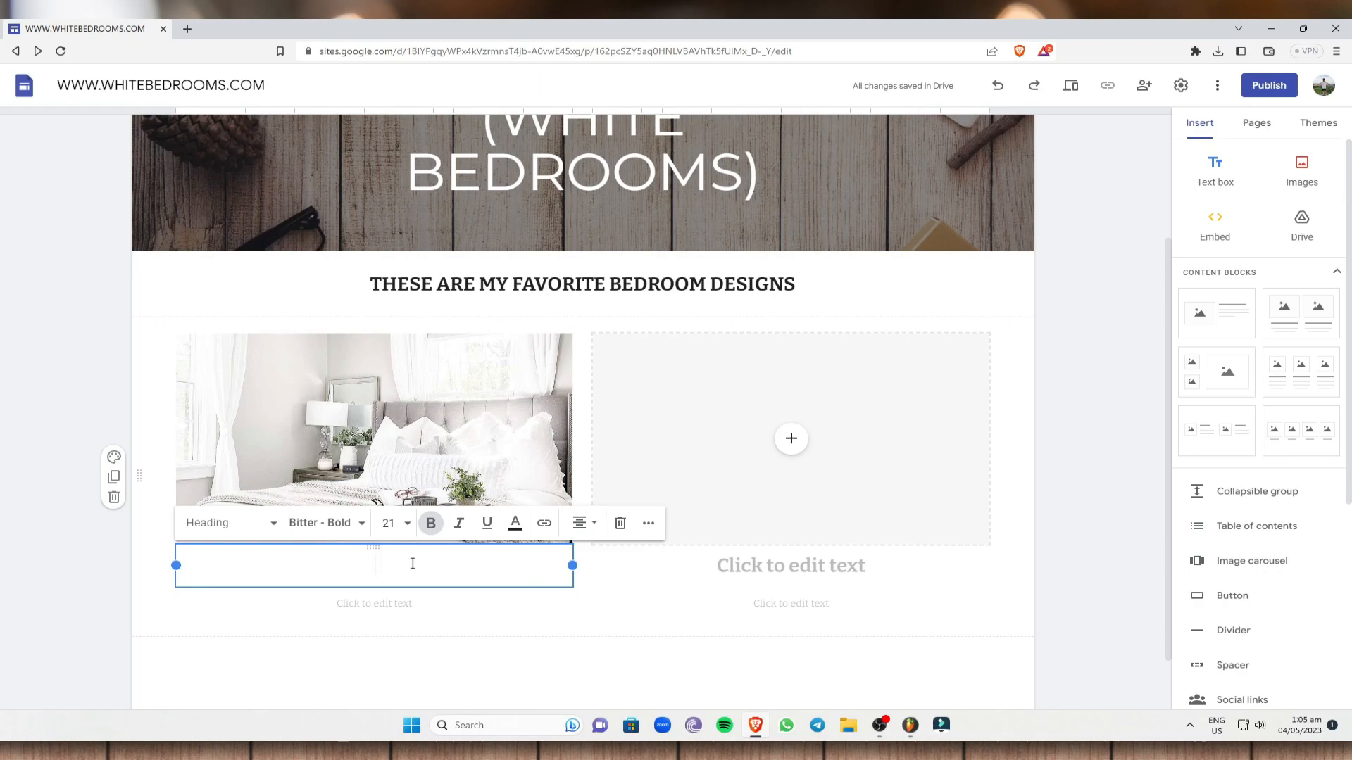
text(dESI)
key(BackSpace)
key(BackSpace)
key(BackSpace)
key(BackSpace)
text(Design )
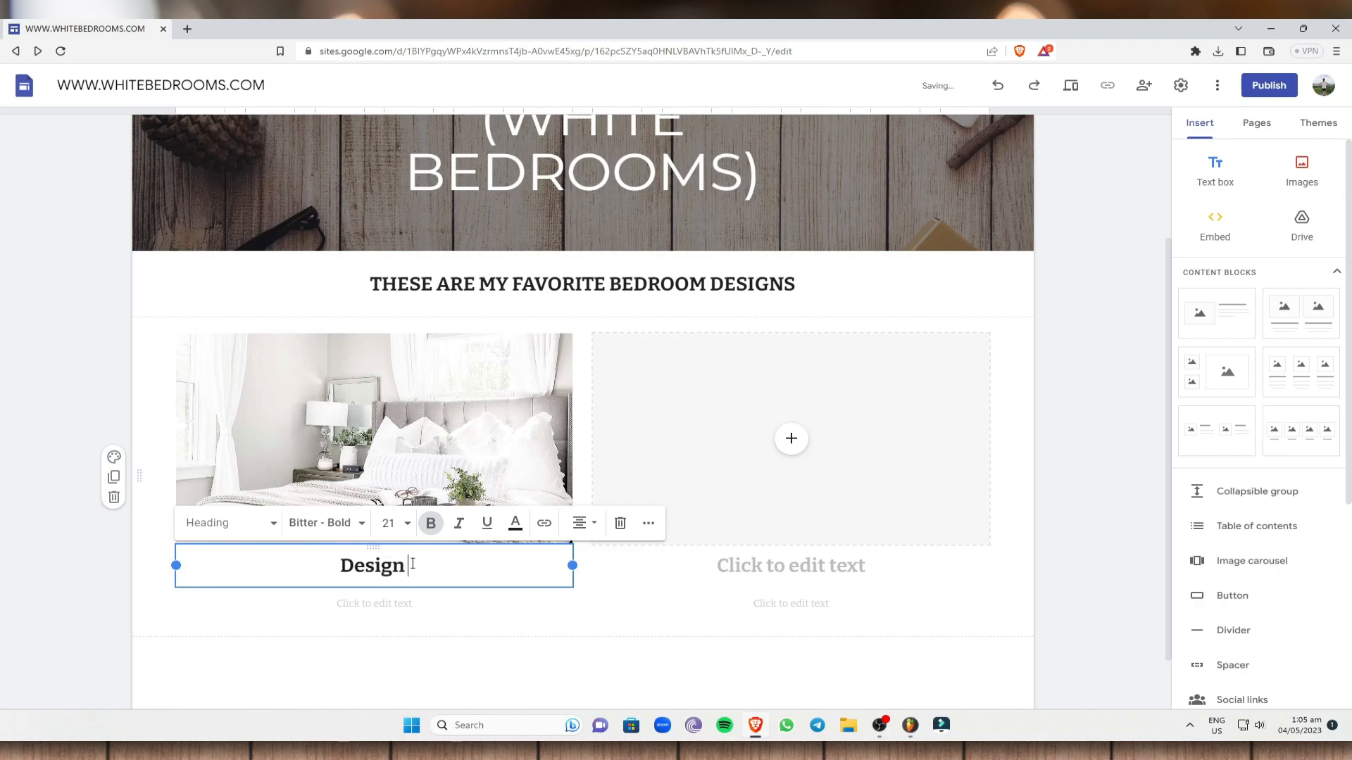
text(no1 Ver)
key(BackSpace)
key(BackSpace)
key(BackSpace)
key(BackSpace)
key(BackSpace)
key(BackSpace)
text(numbe)
key(BackSpace)
key(BackSpace)
key(BackSpace)
key(BackSpace)
key(BackSpace)
text(umber 1 is very )
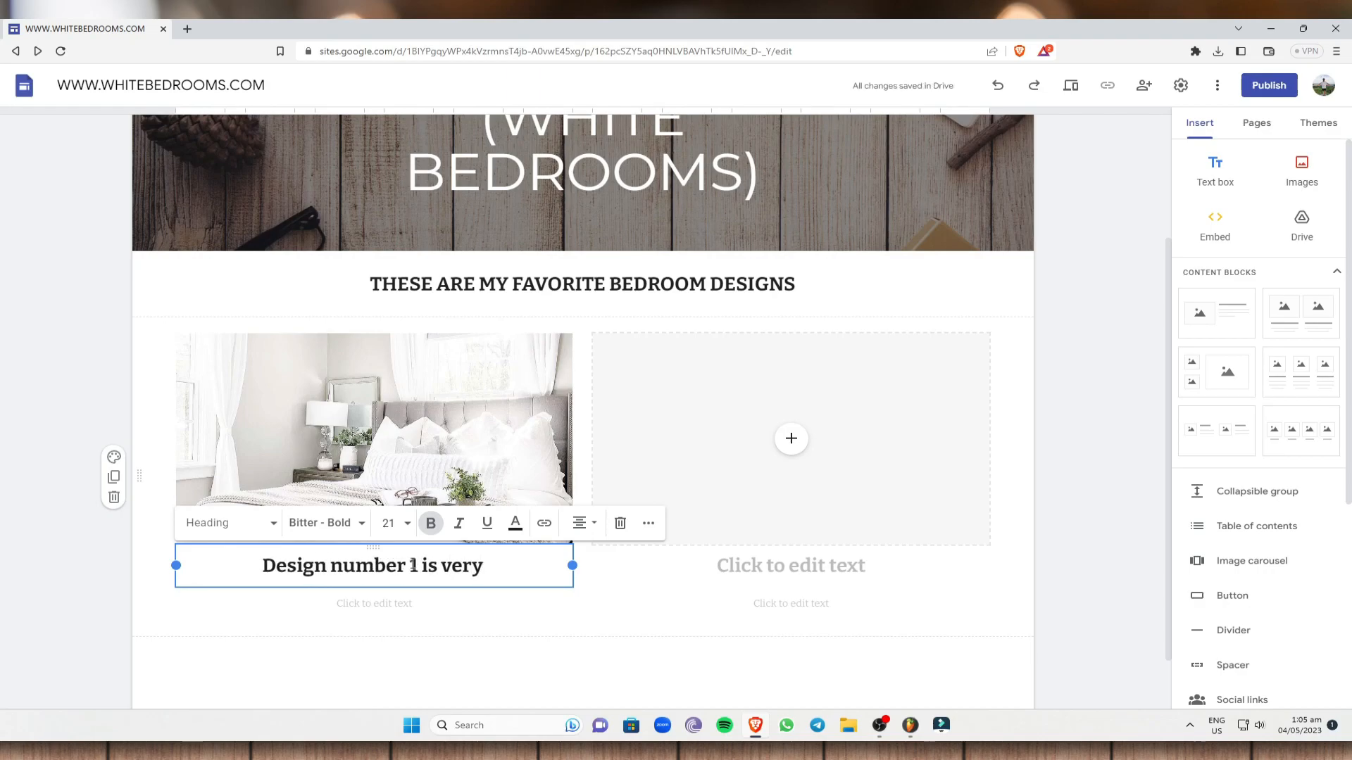
text(calming to loo)
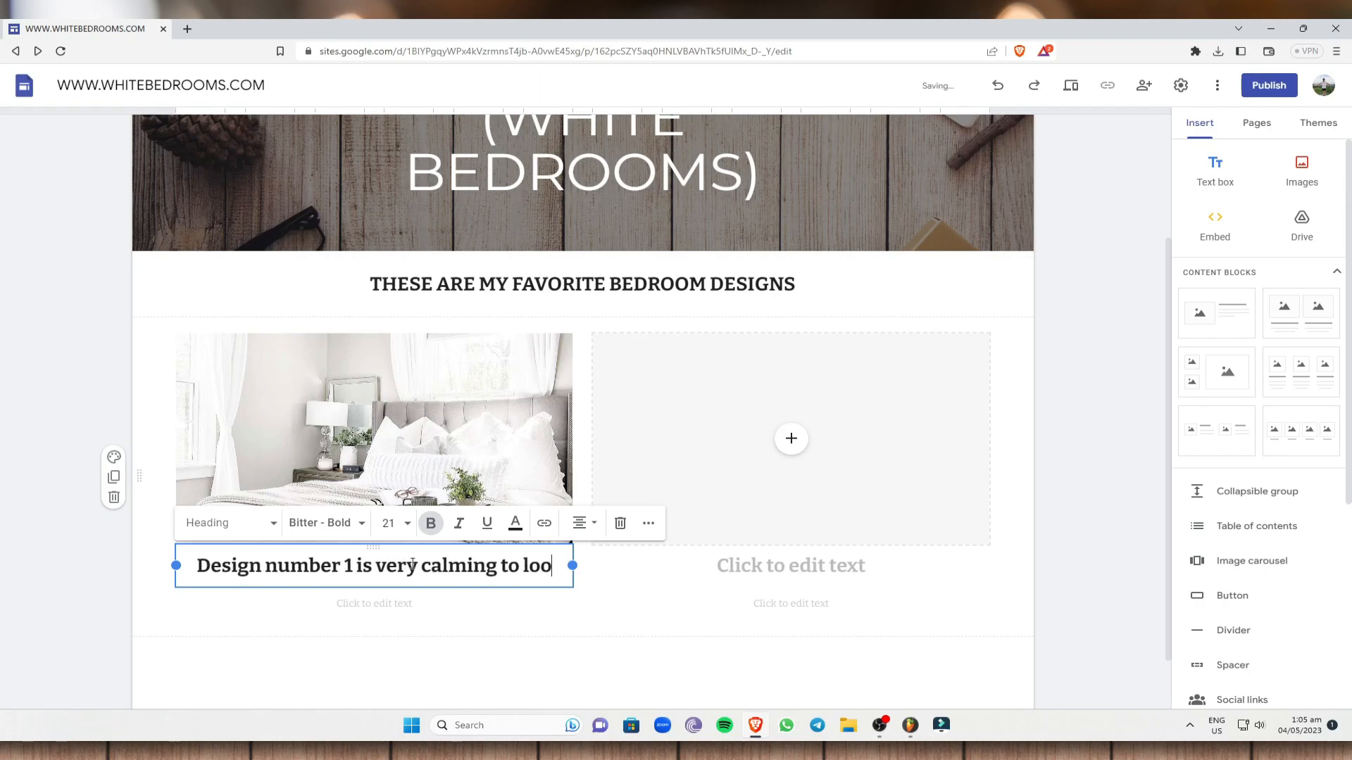
text(k at. I lik)
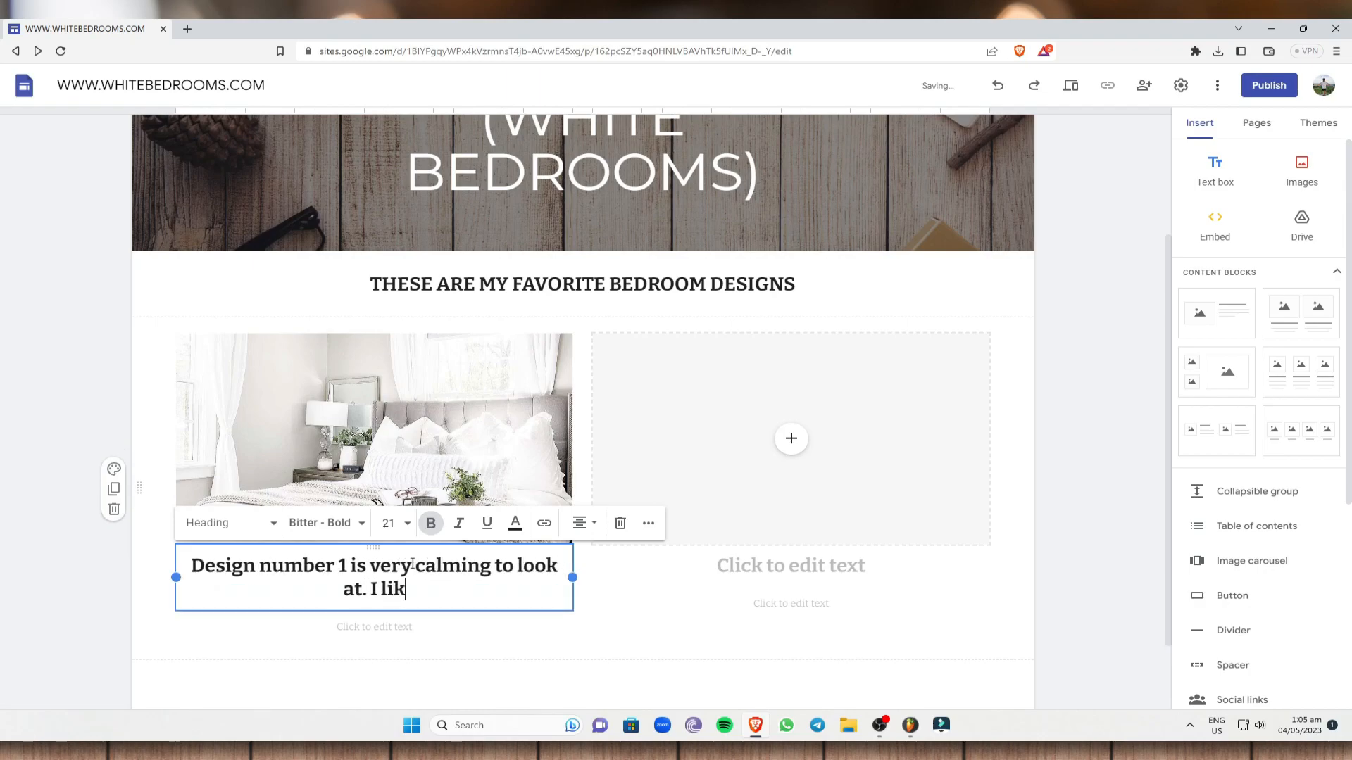
text(e this one )
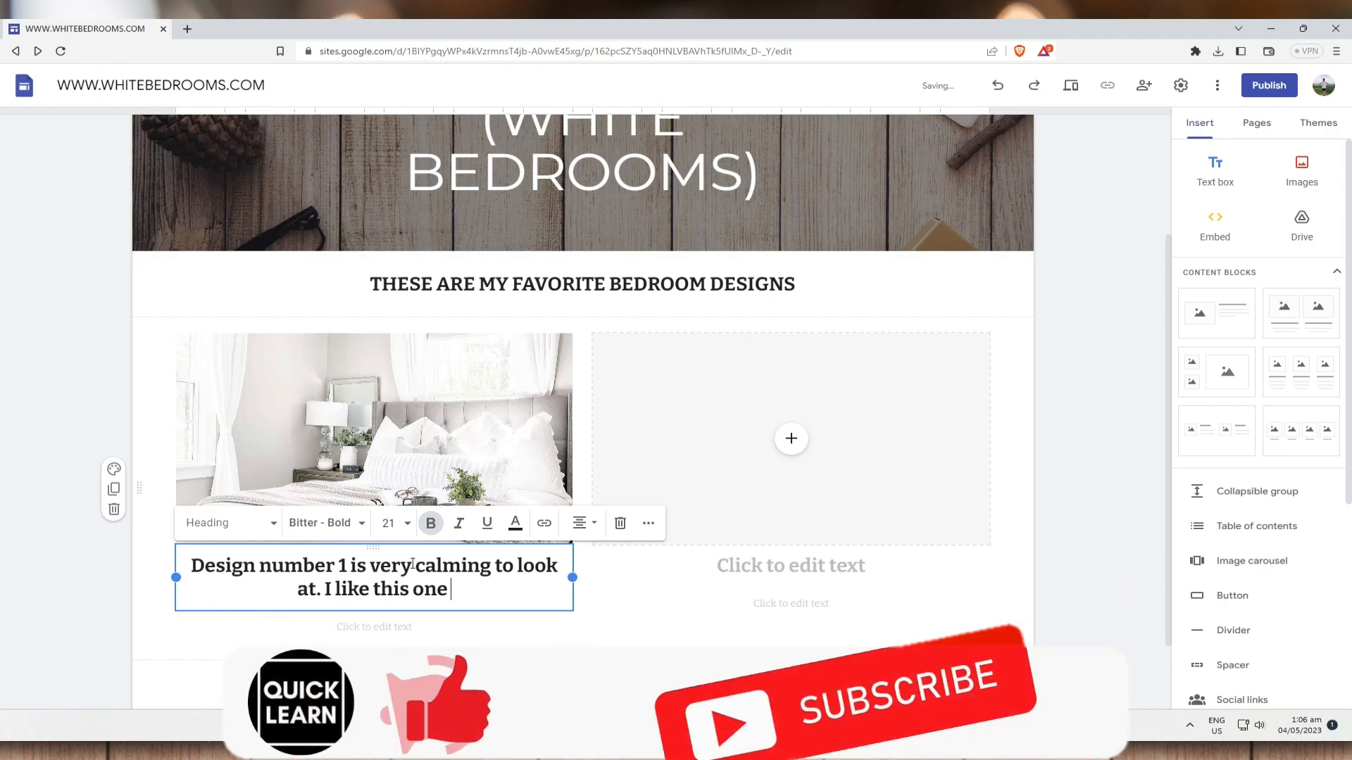
text(very much)
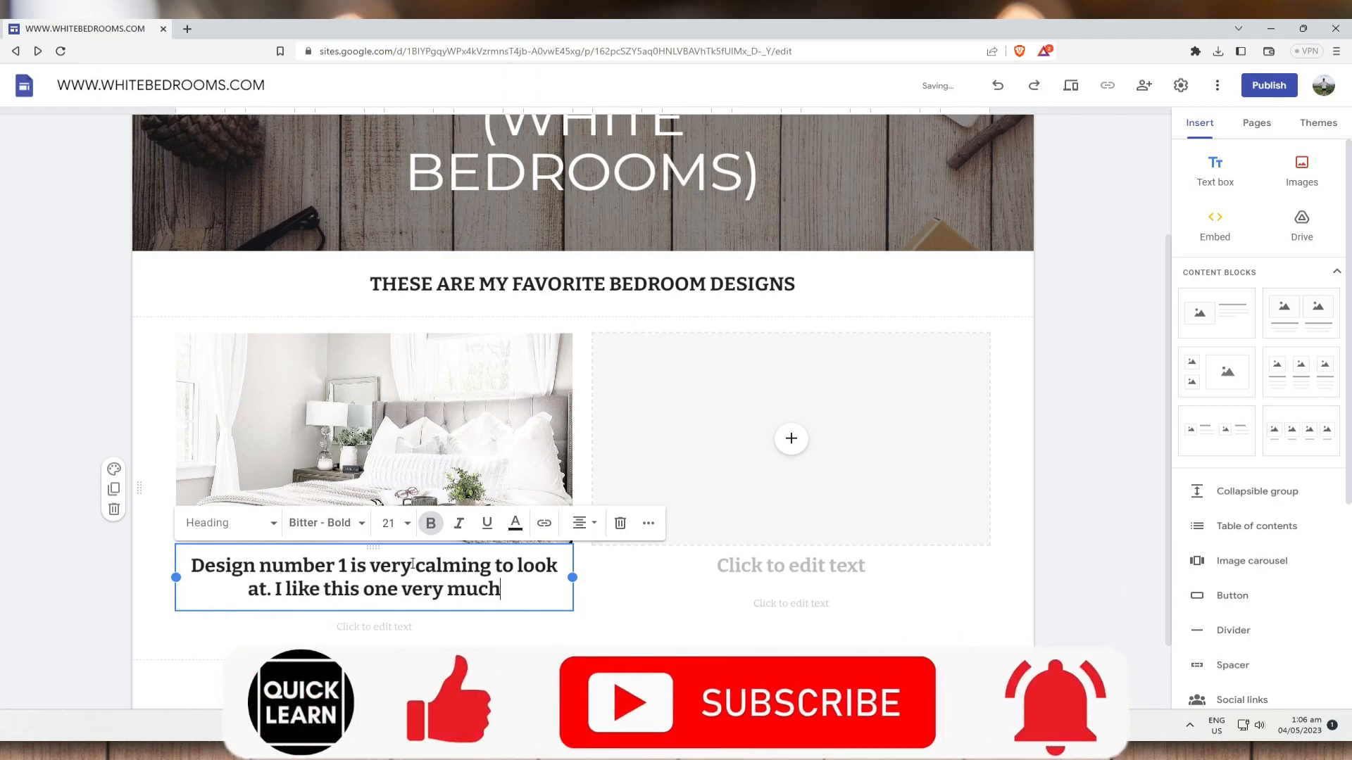
click(33, 595)
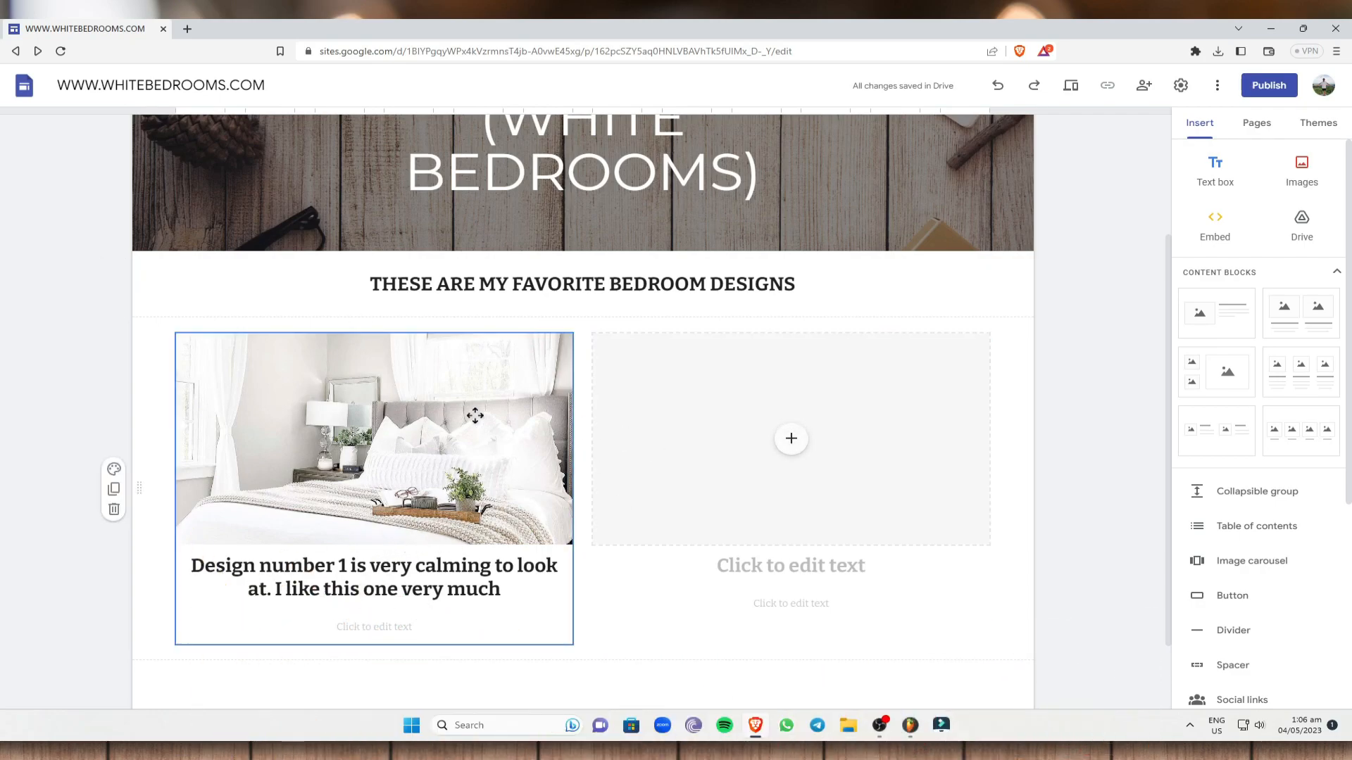
Upload room white 2.jpeg from the Desktop into the remaining empty image placeholder
click(791, 440)
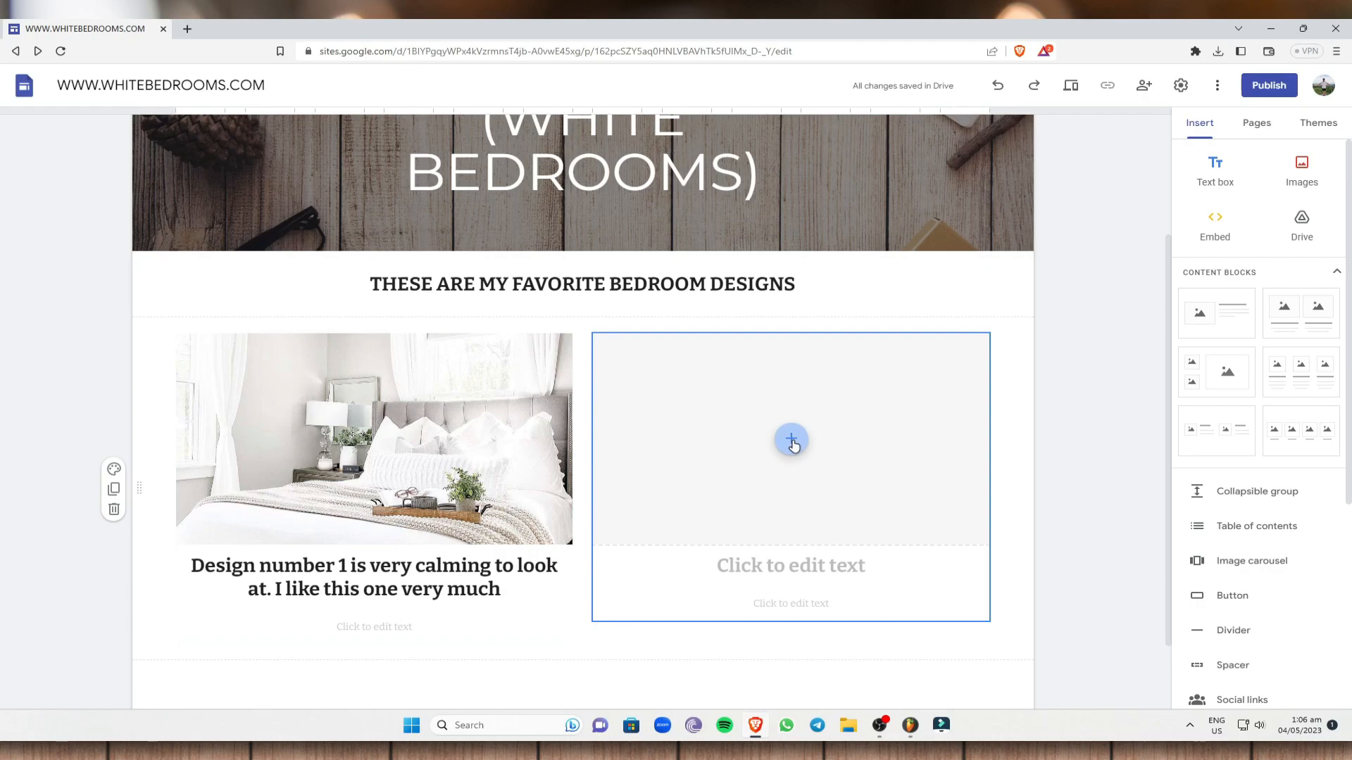
click(792, 442)
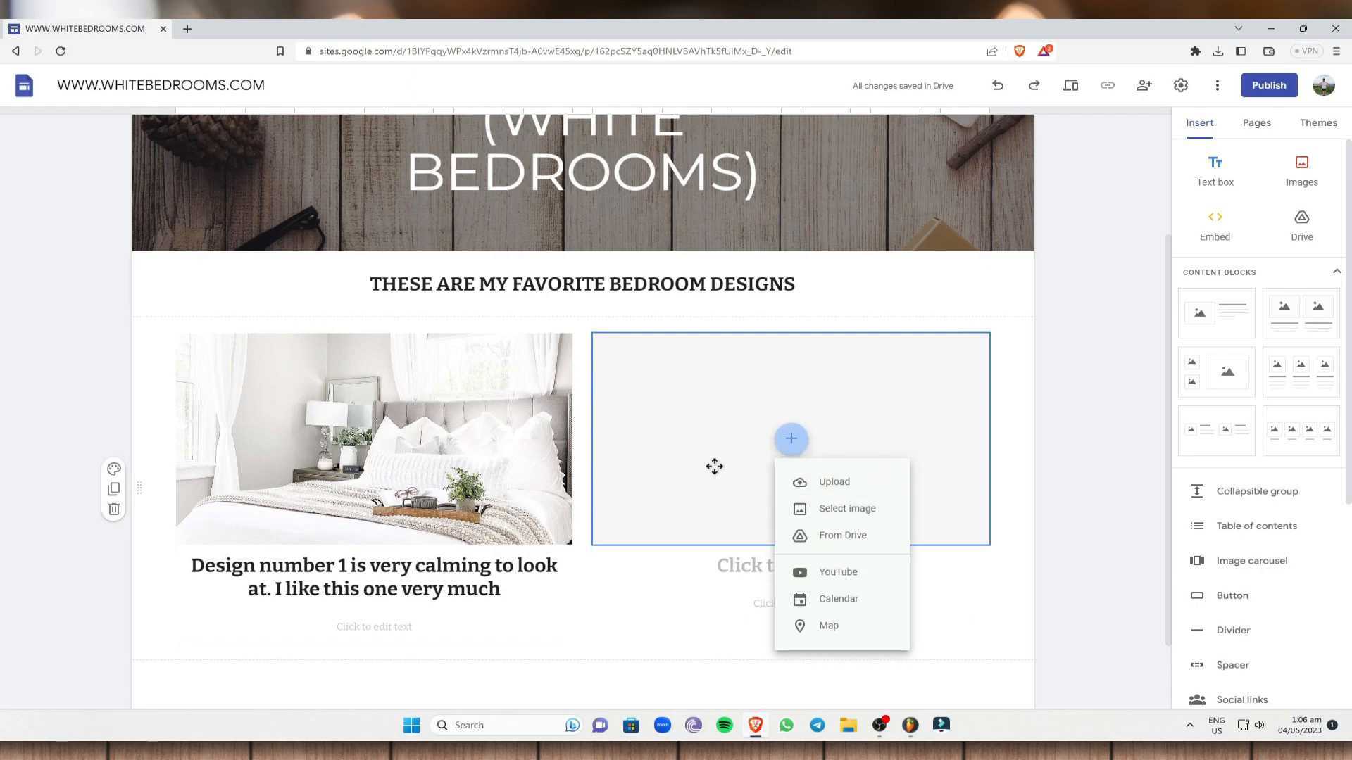
click(821, 482)
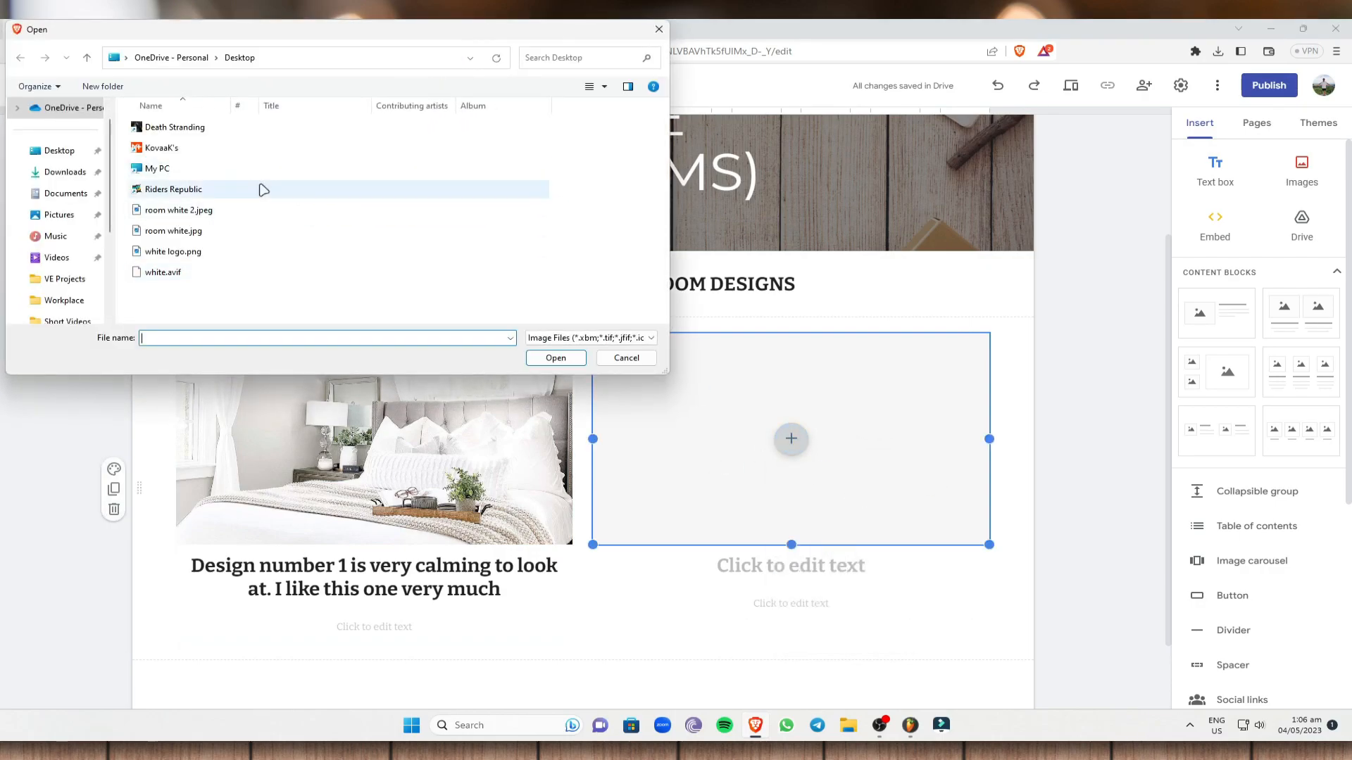
click(208, 210)
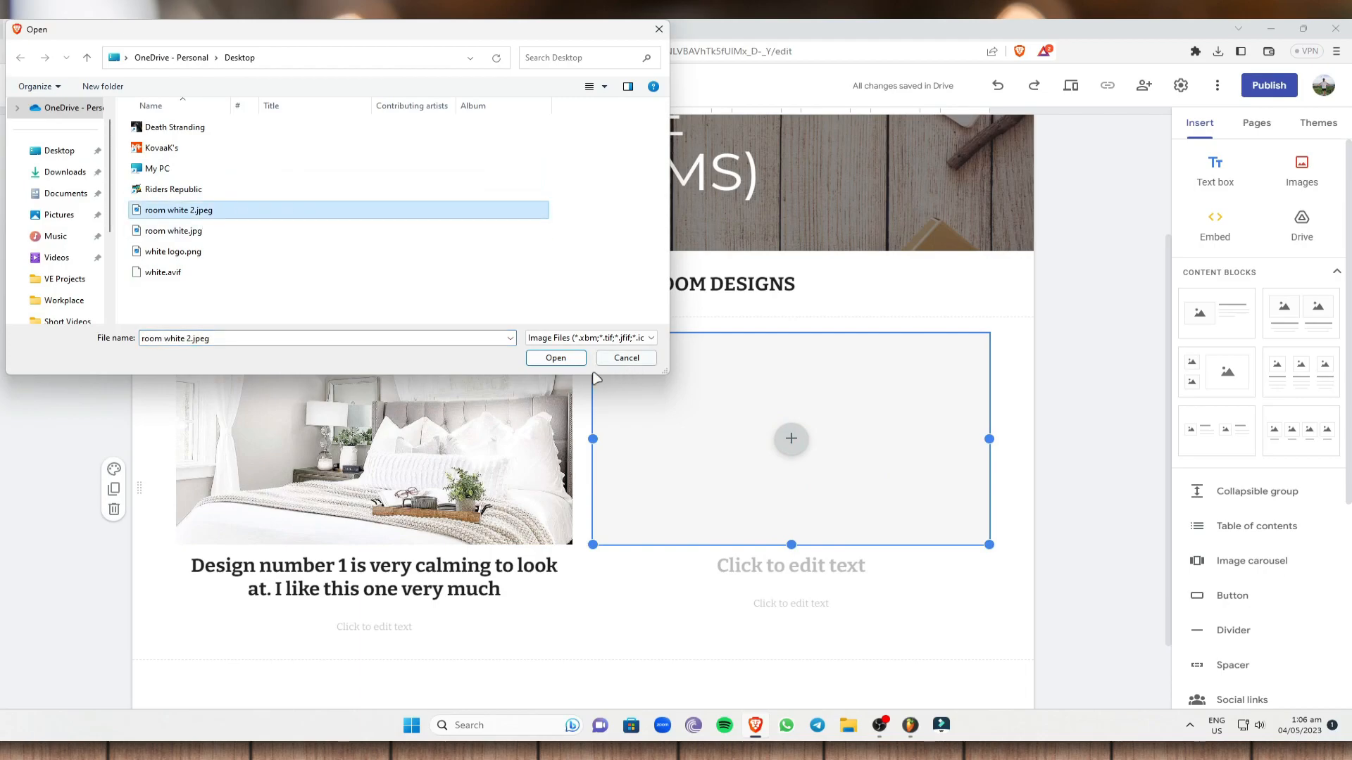
click(546, 361)
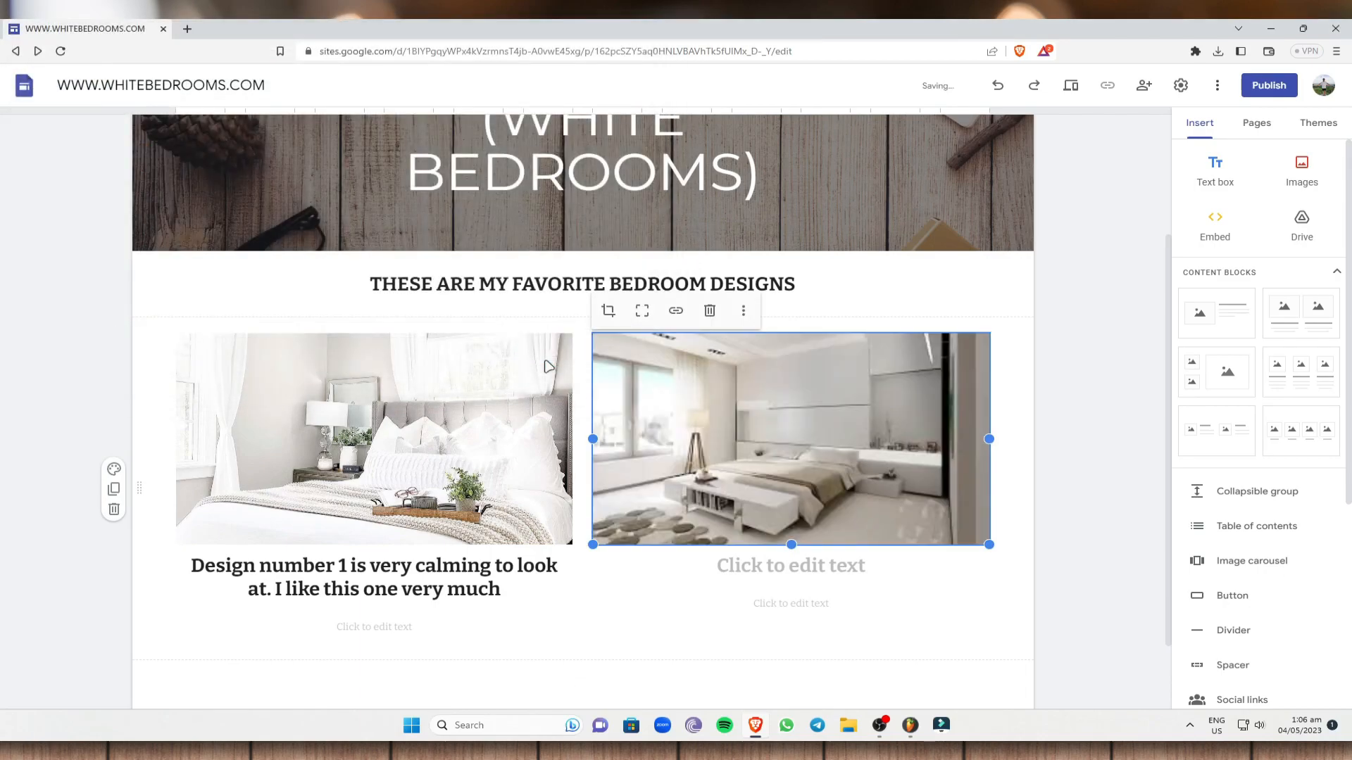
Enter "Add a text." as the heading caption under the second bedroom image
click(828, 564)
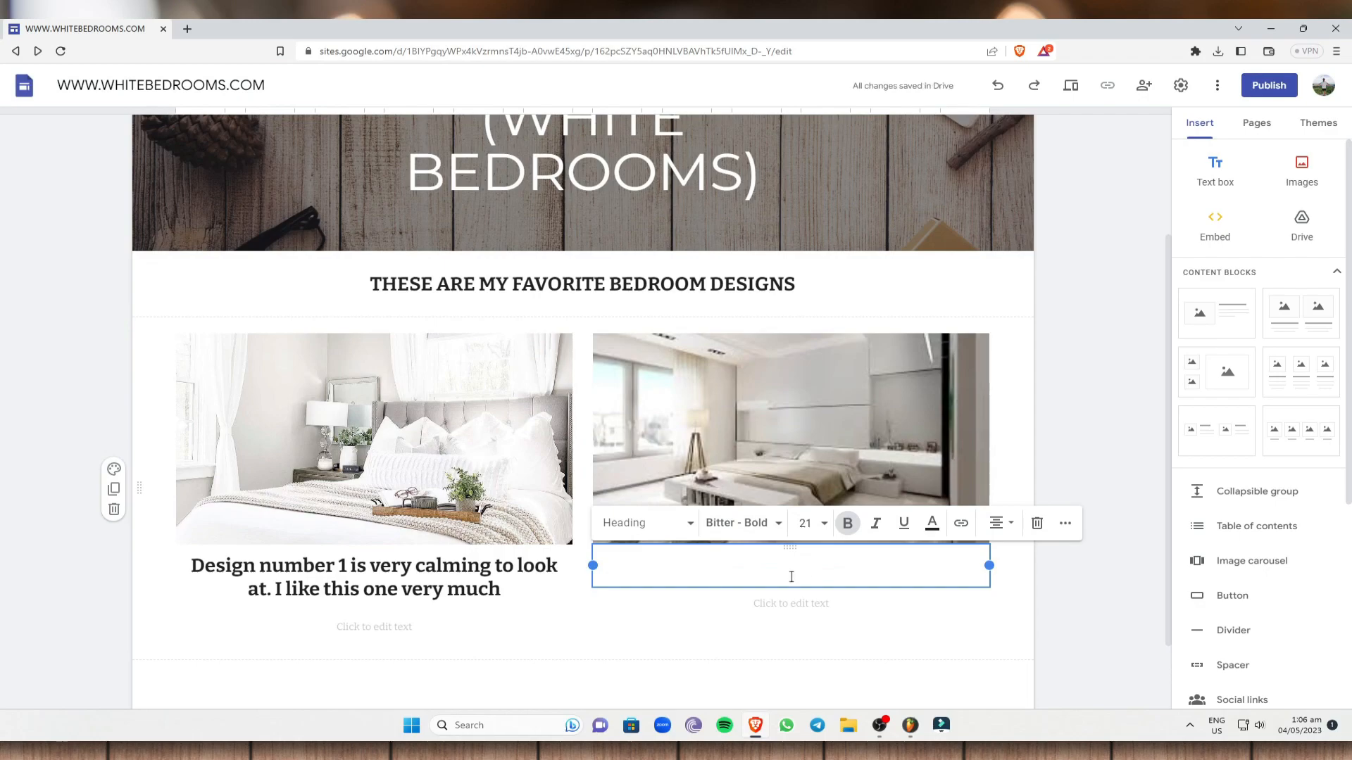
text(Add a text.)
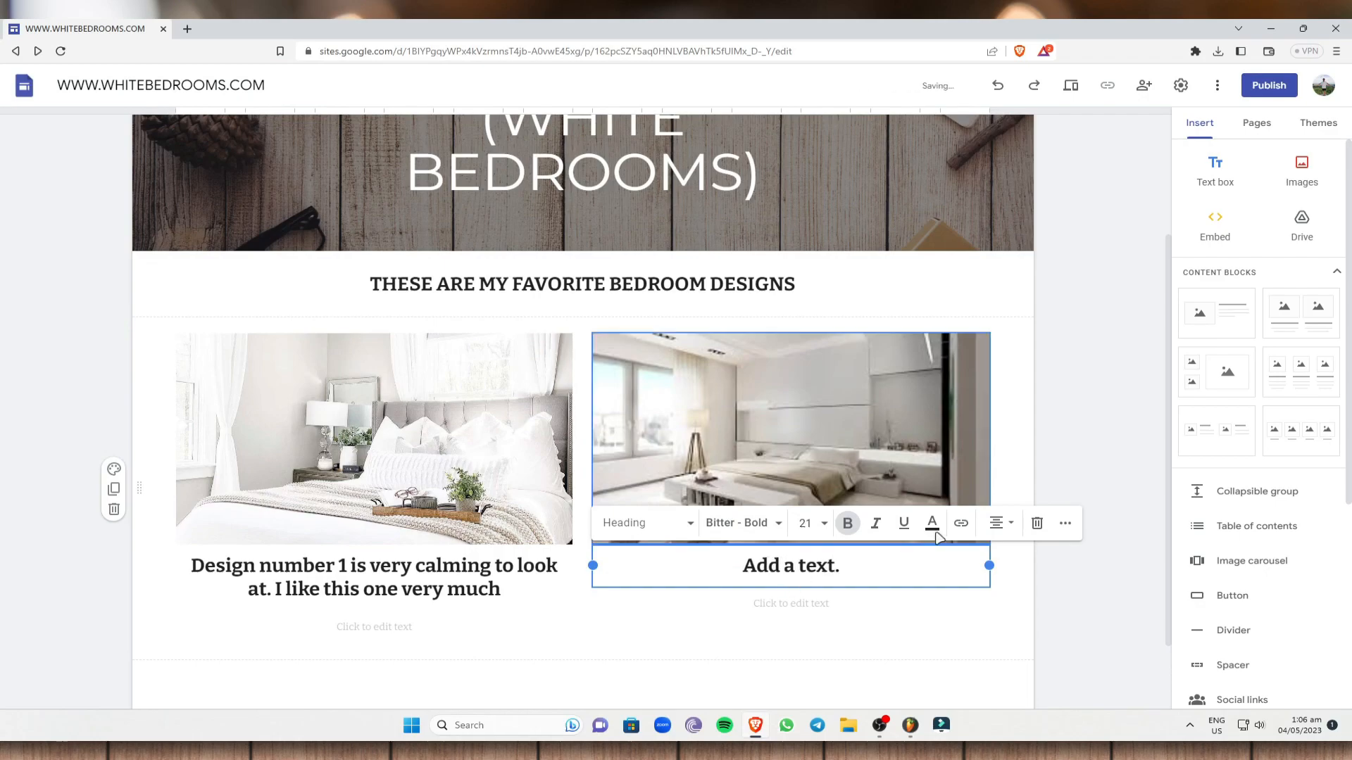
click(1135, 465)
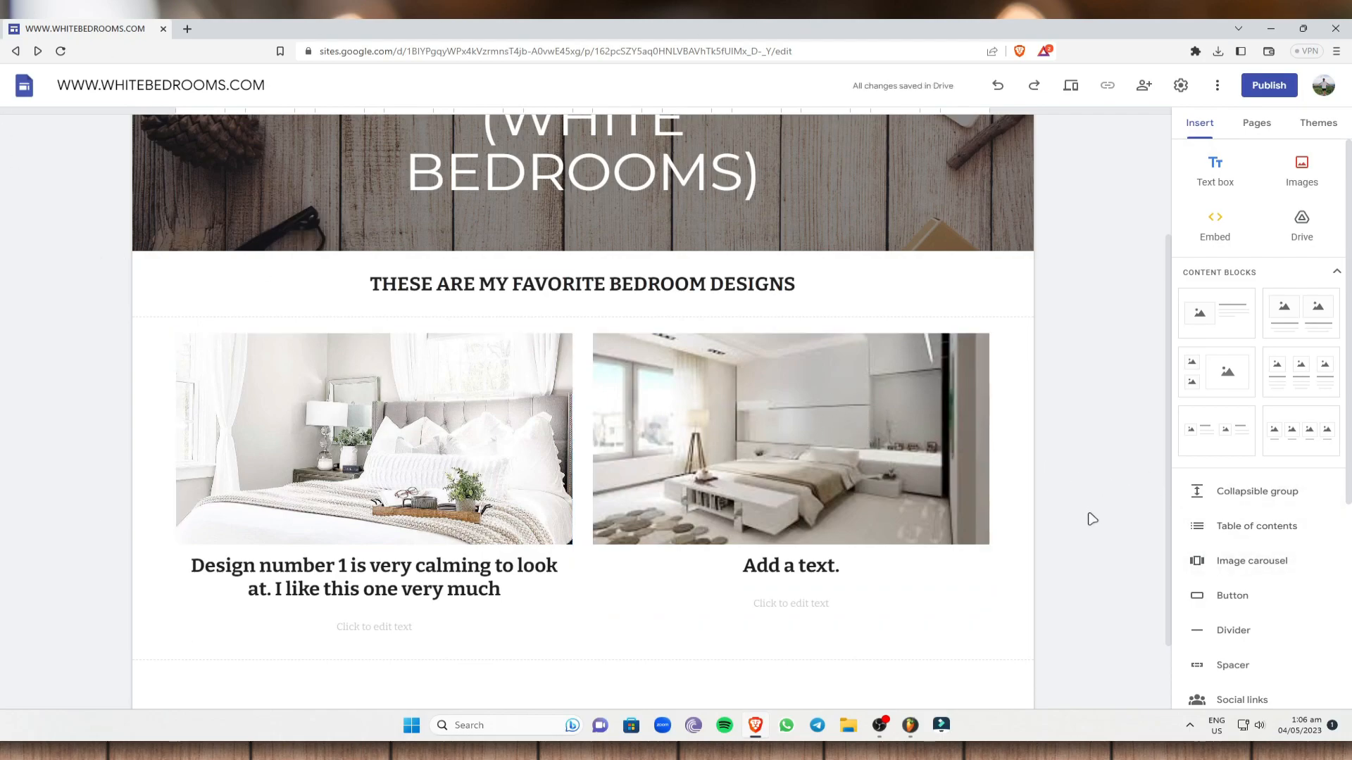
Insert a collapsible group below the two-image block and add a table of contents to the page
scroll(1092, 518, down, 1)
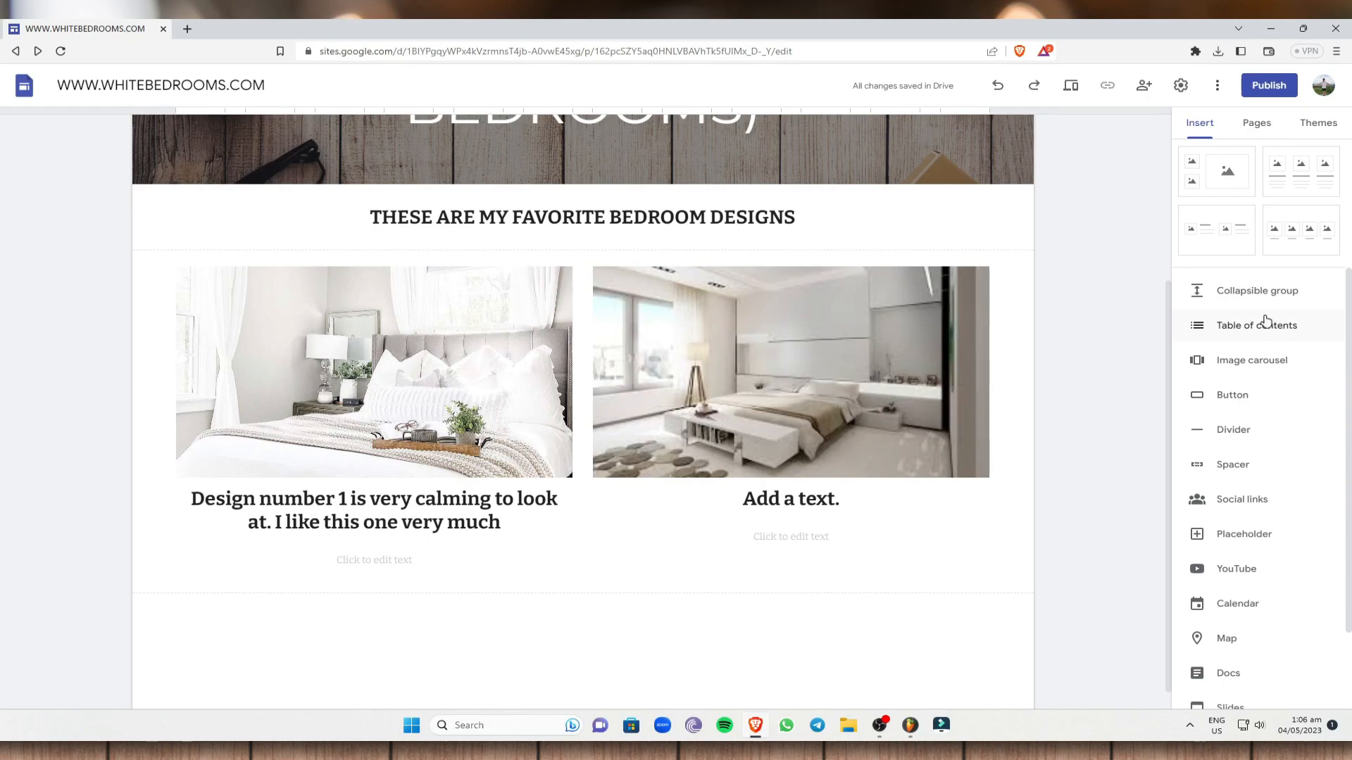
click(1258, 292)
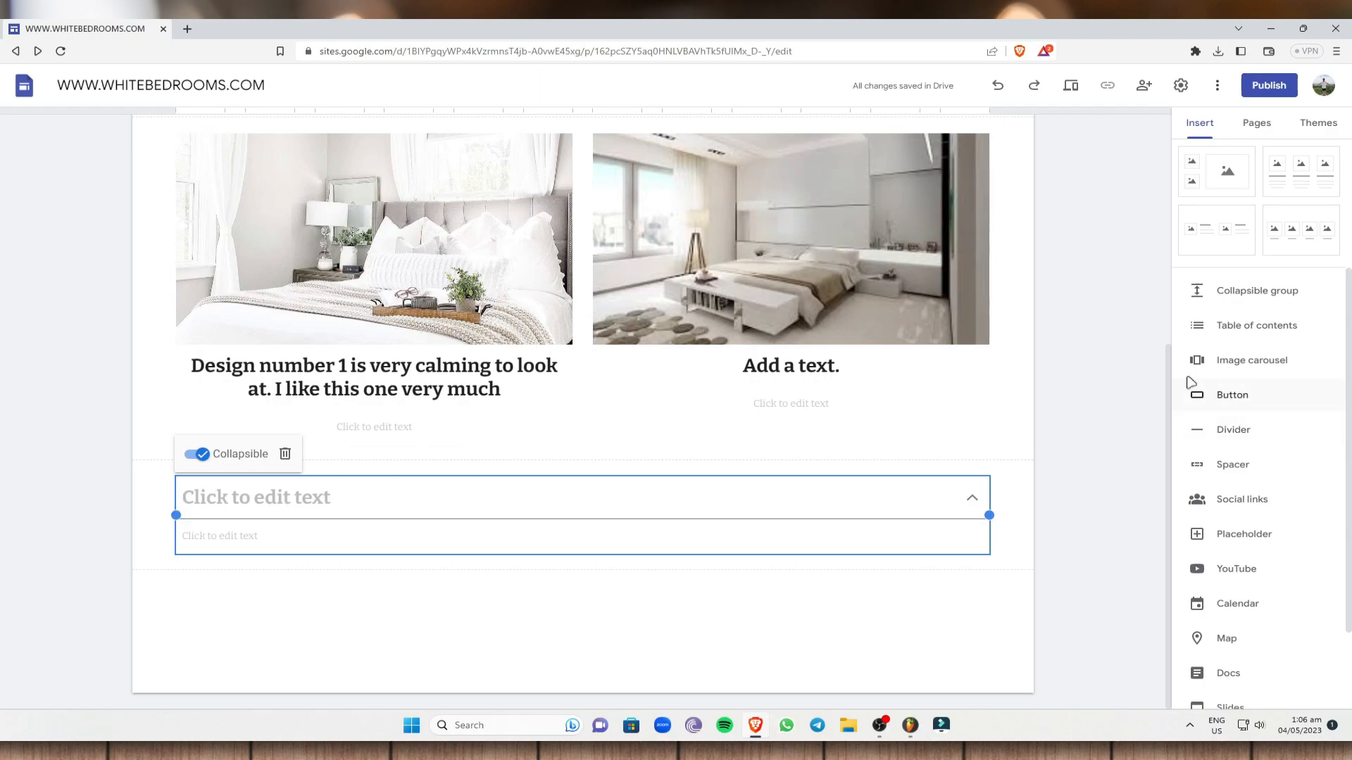
click(1241, 329)
scroll(390, 310, down, 3)
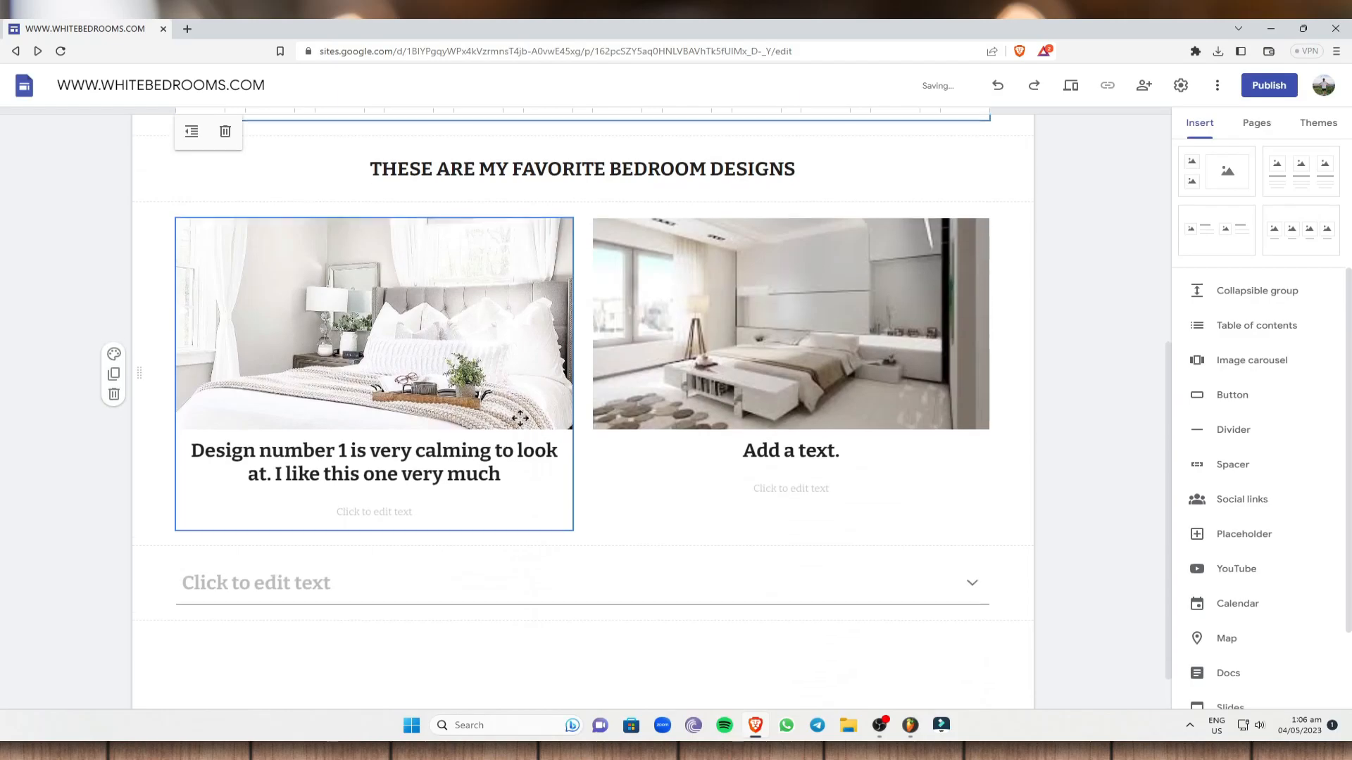
click(1249, 362)
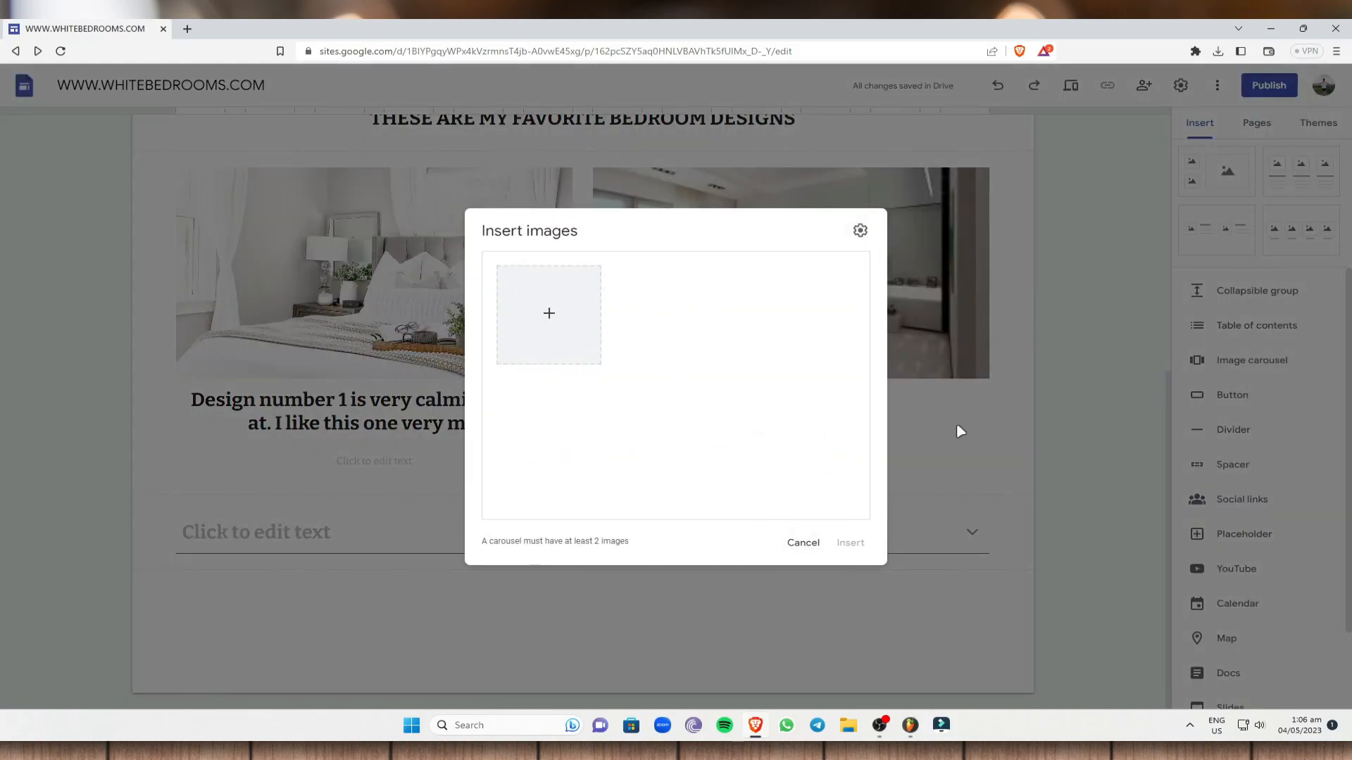
click(805, 542)
click(1237, 393)
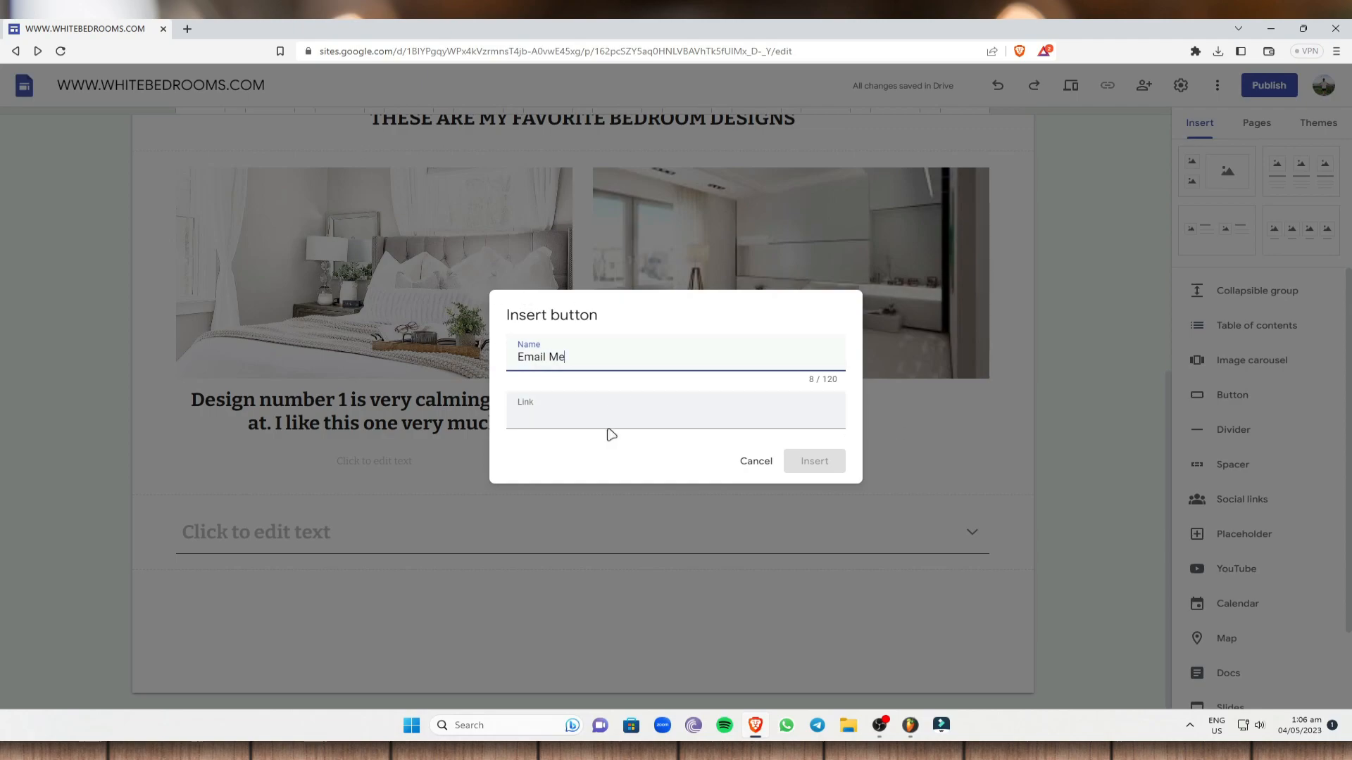
click(770, 459)
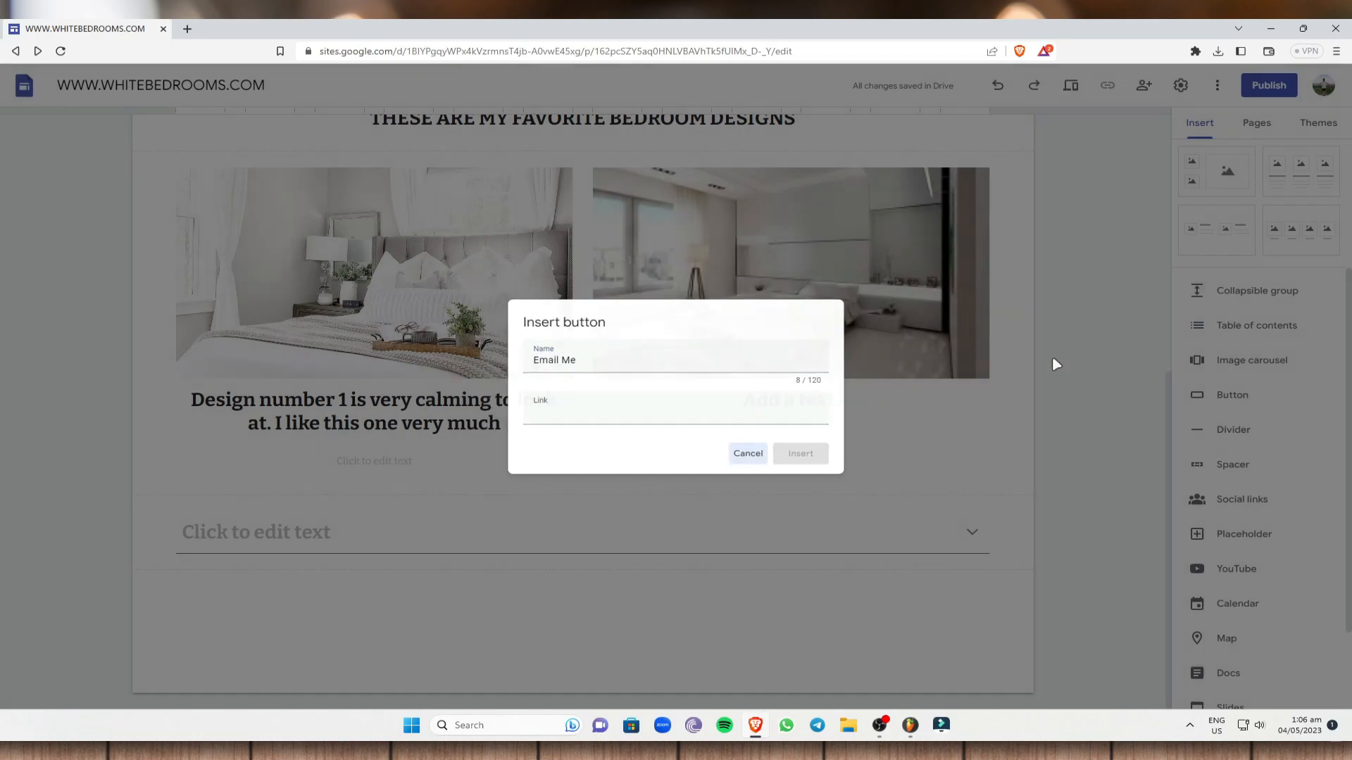
Insert a divider and a spacer below the collapsible group
click(1250, 431)
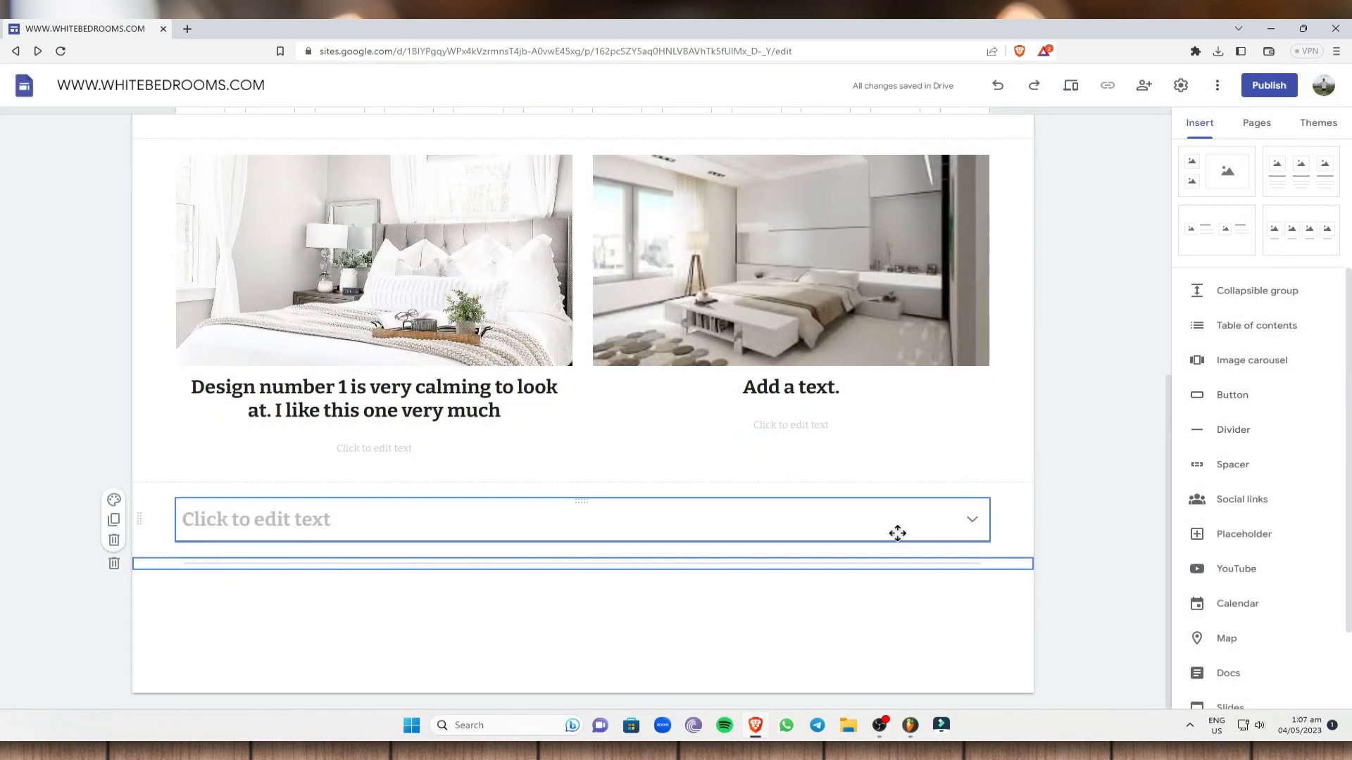
click(1256, 473)
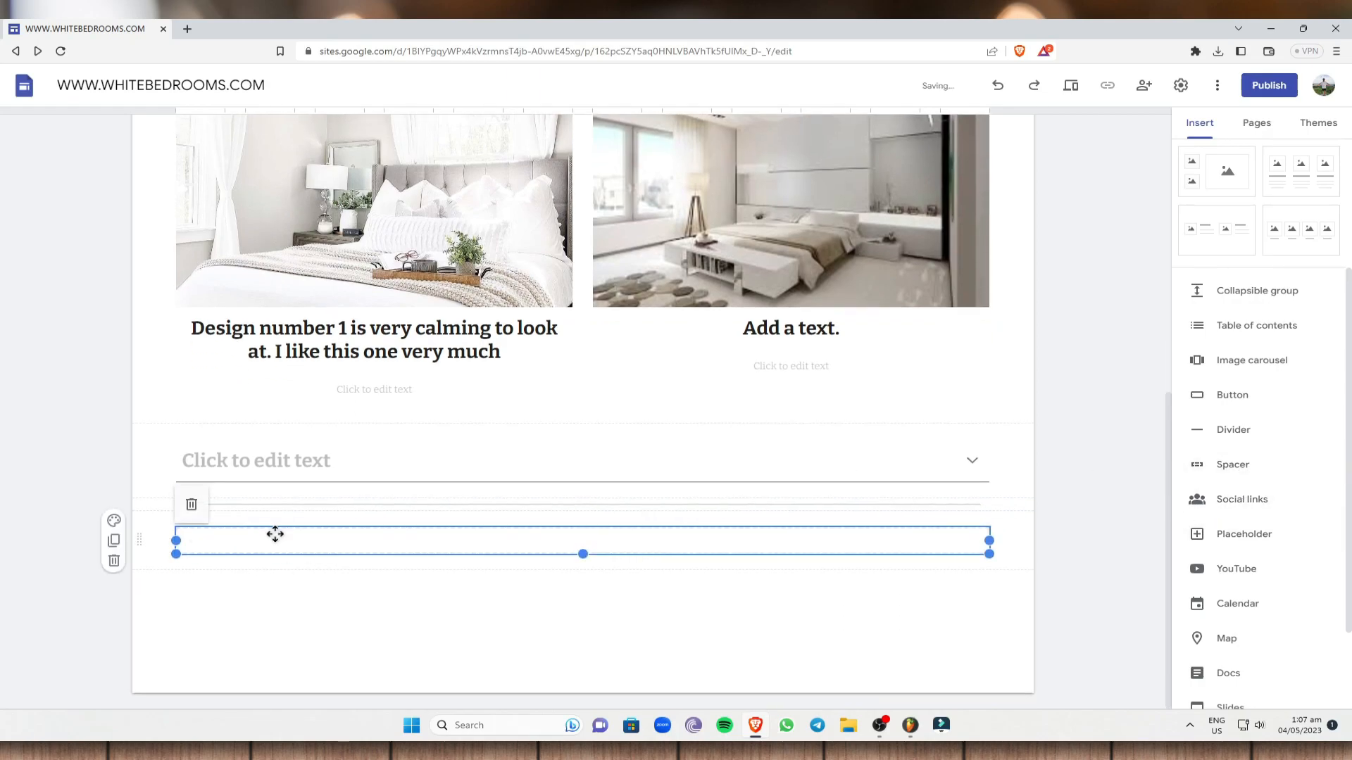
drag(176, 541, 176, 541)
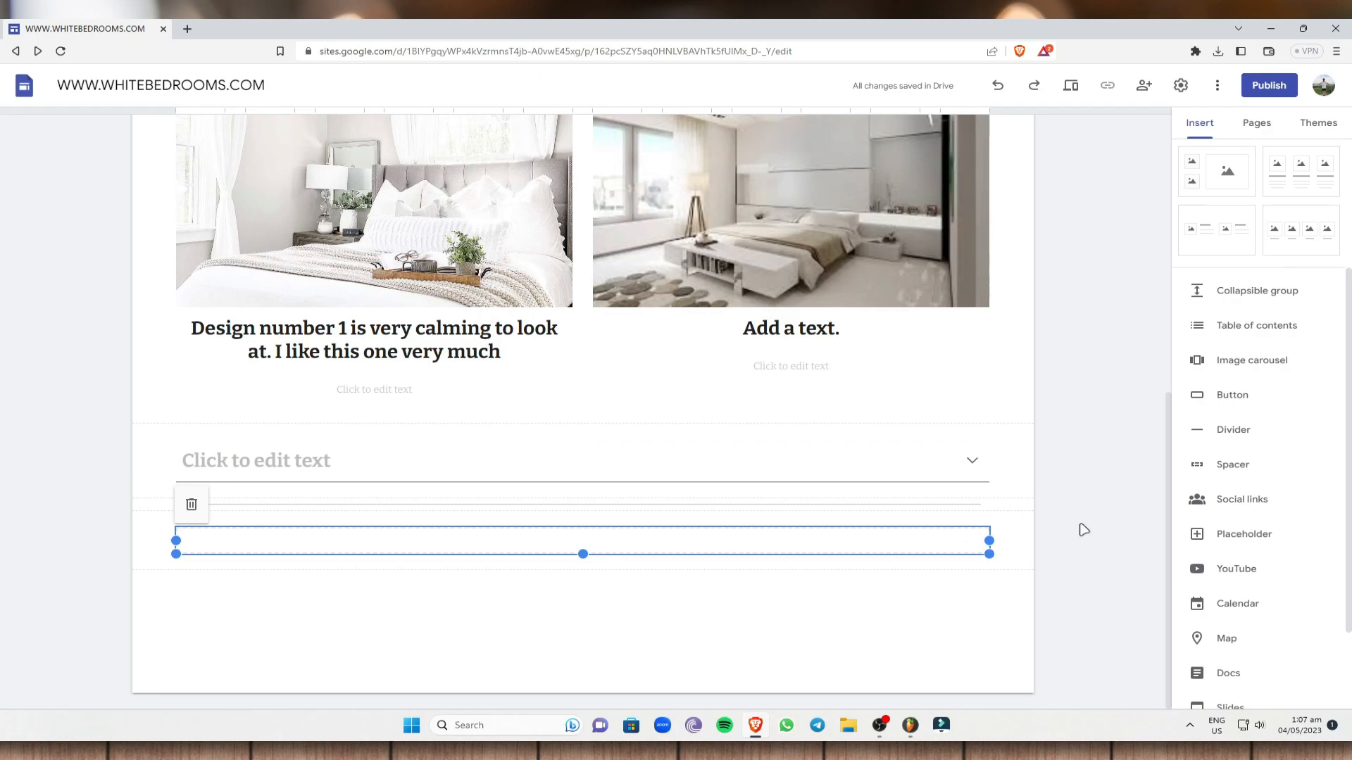
click(1226, 501)
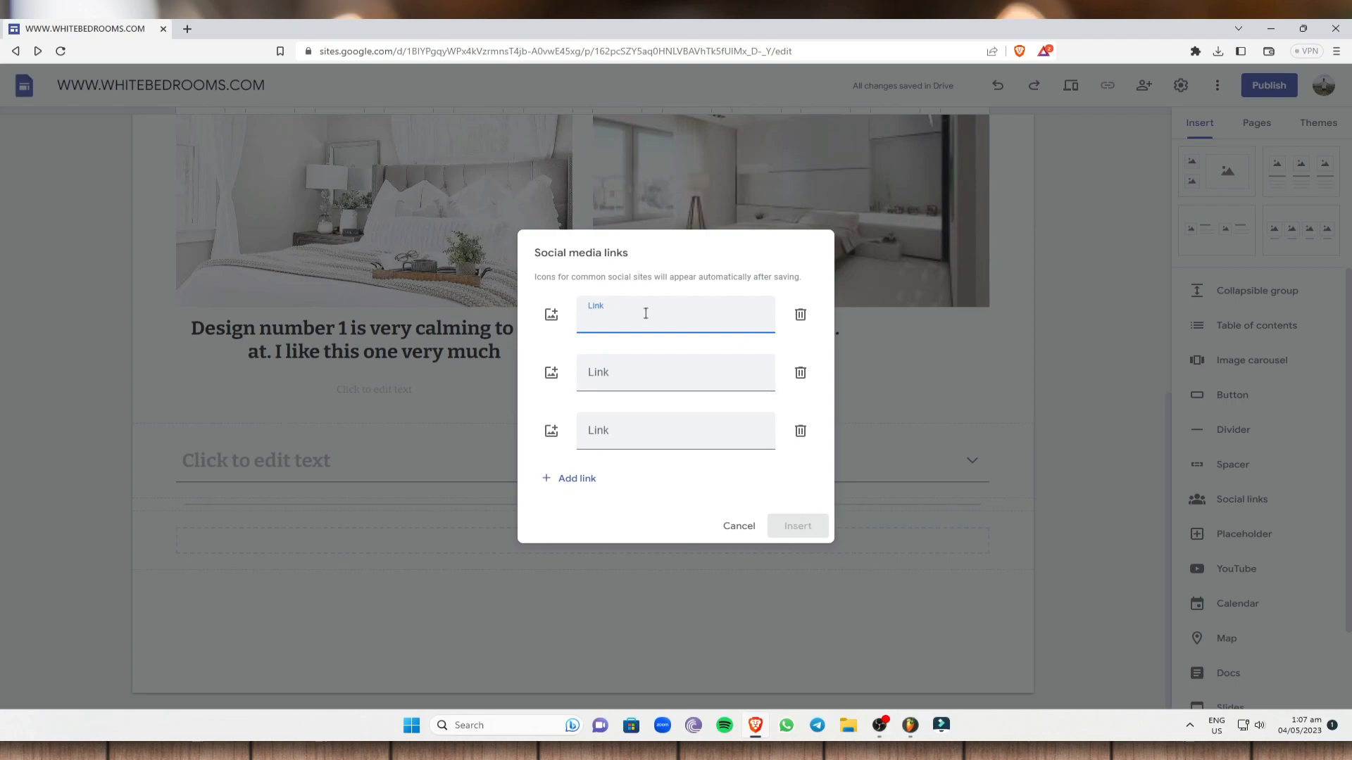
right_click(621, 323)
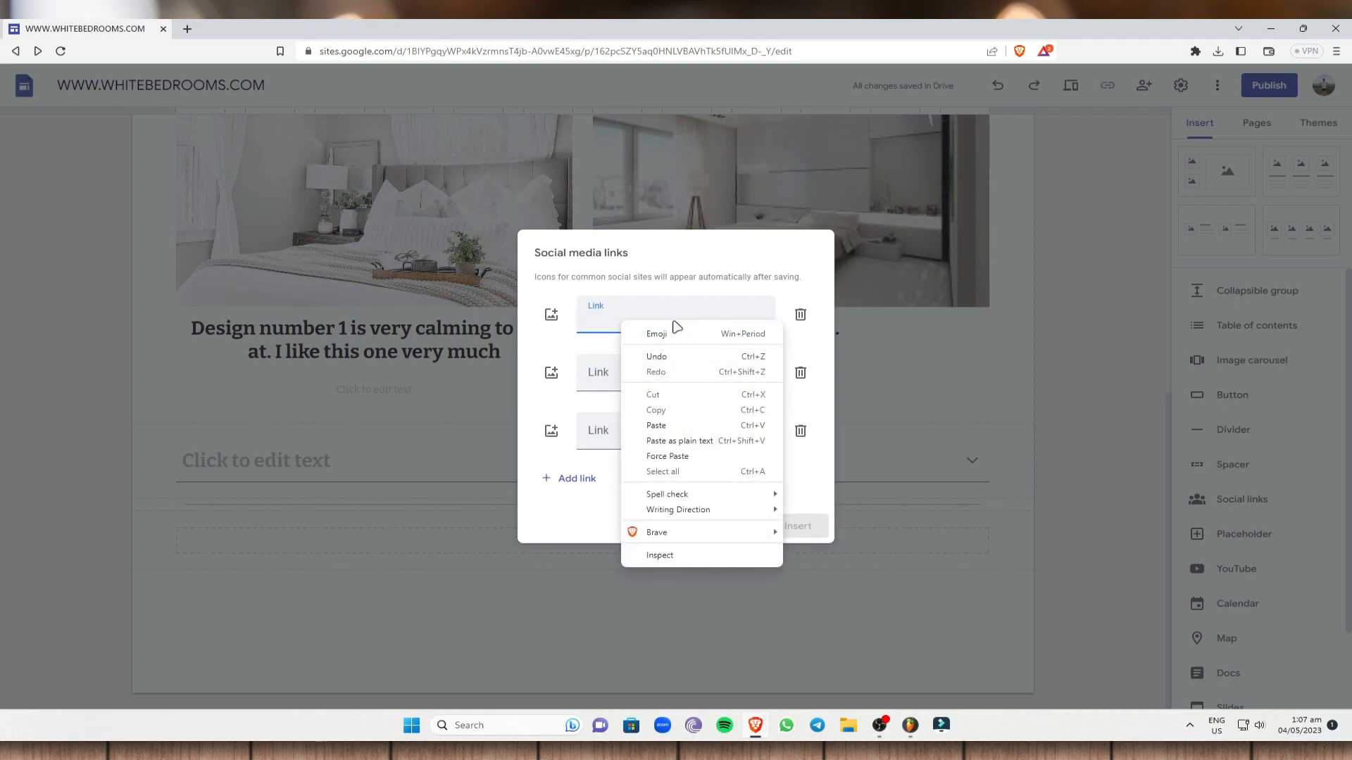
click(744, 262)
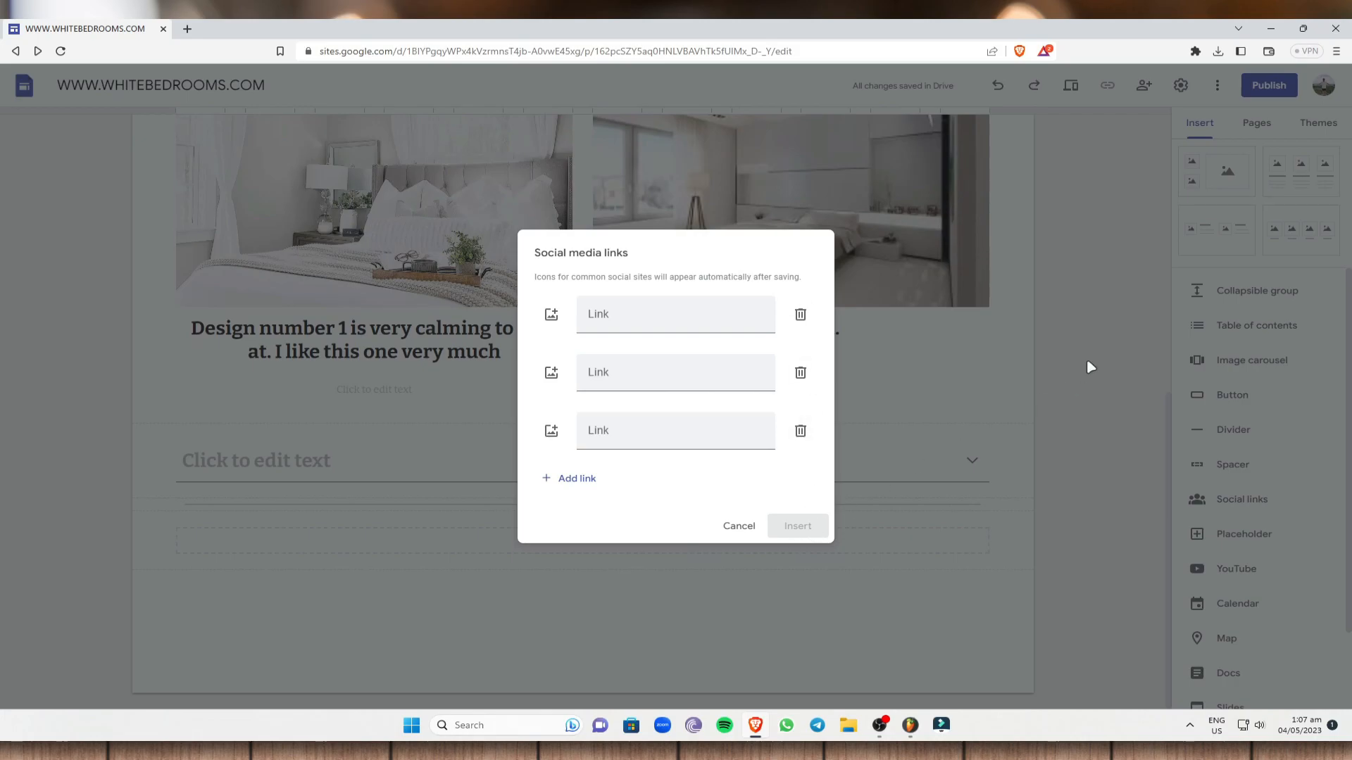
click(740, 528)
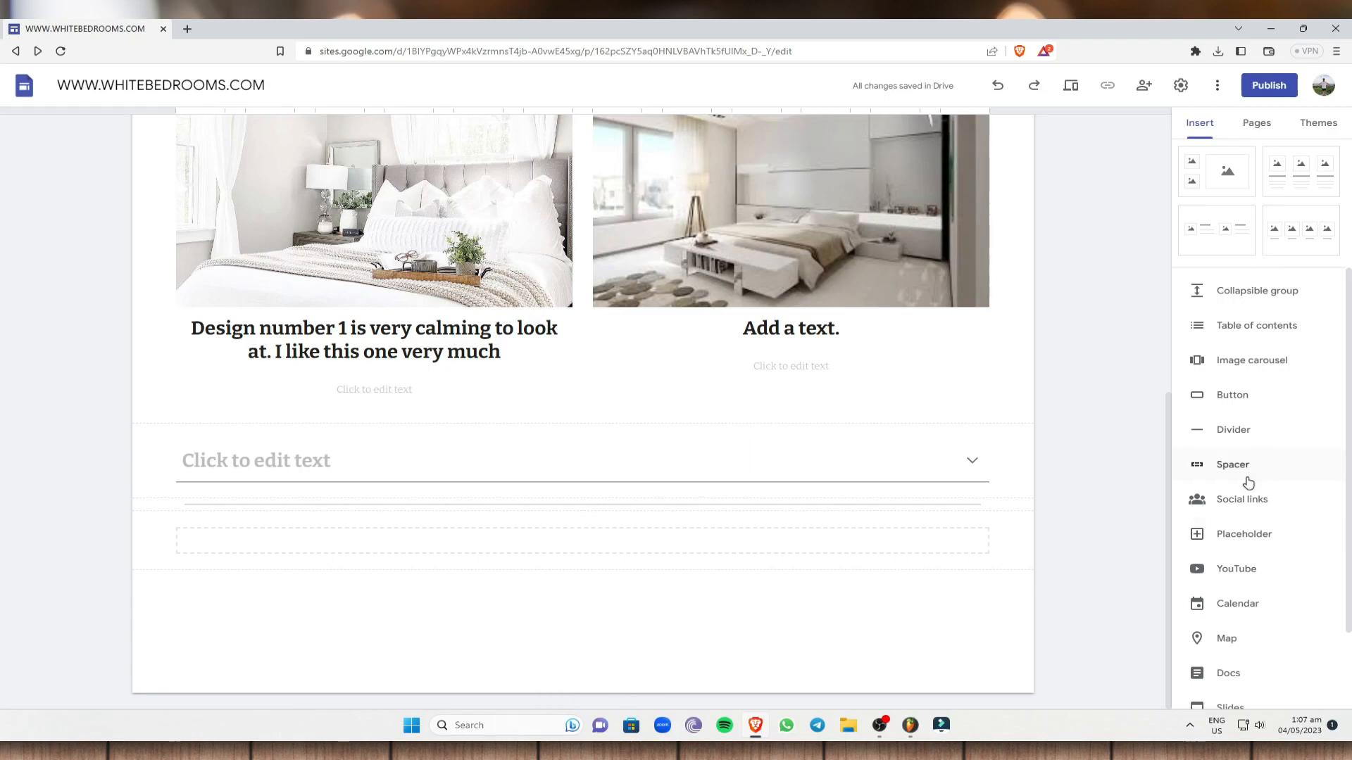
Insert a placeholder below the spacer, filled with room white.jpg uploaded from the Desktop, and reduce the image's height slightly
click(1249, 535)
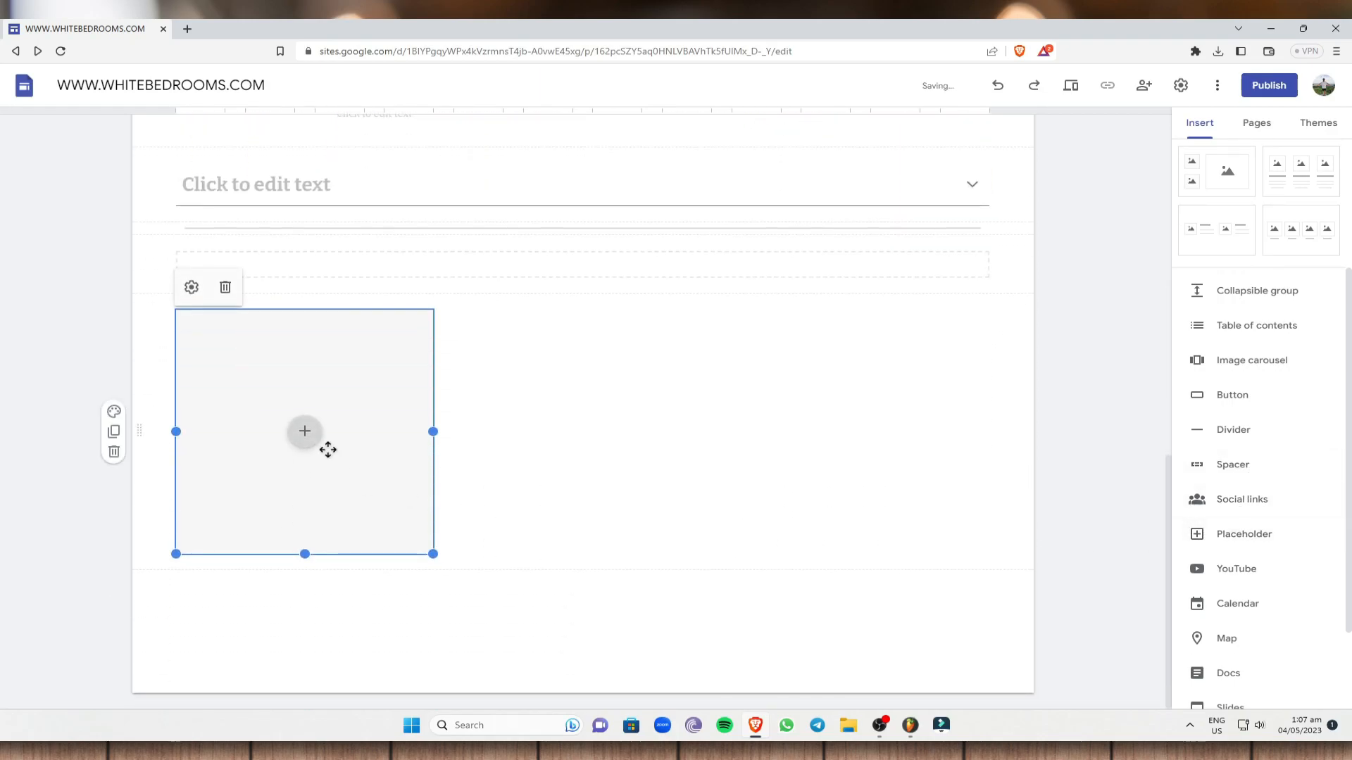
click(298, 437)
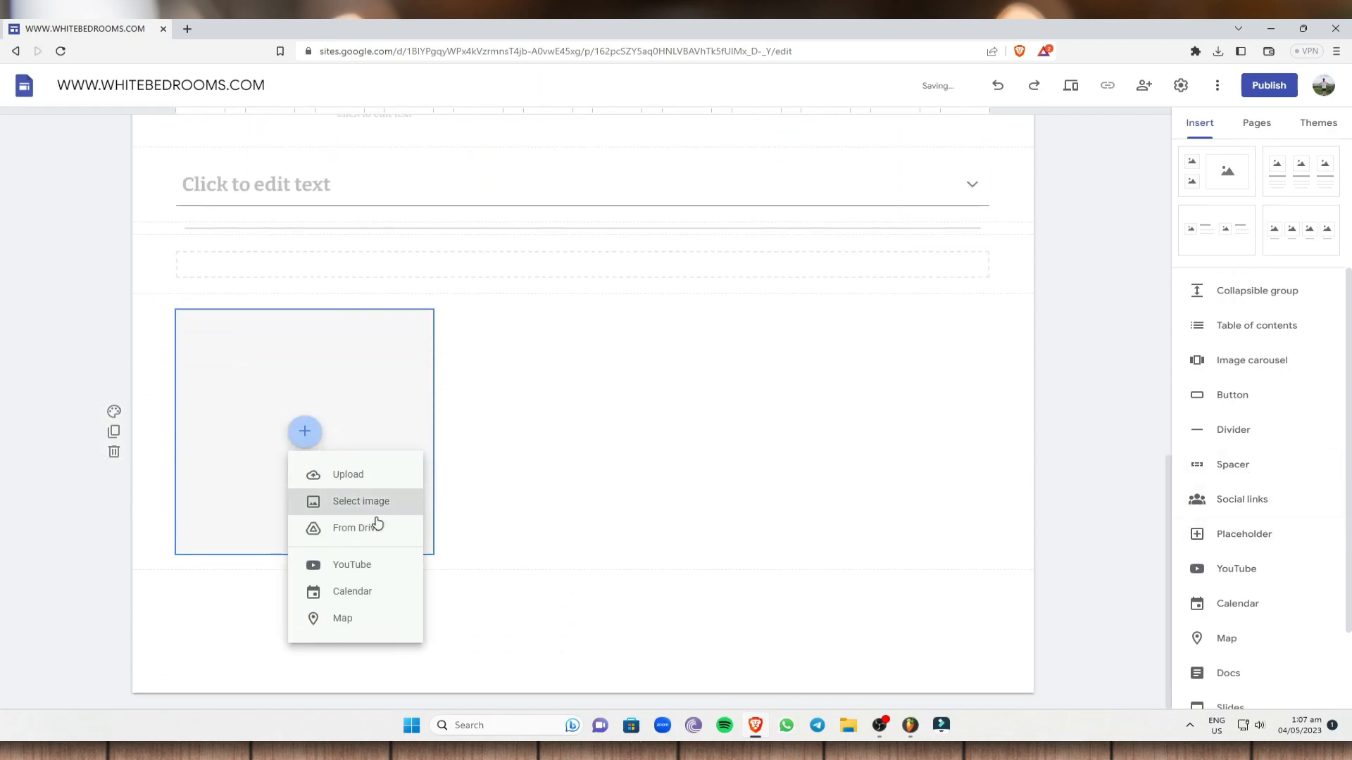
click(366, 481)
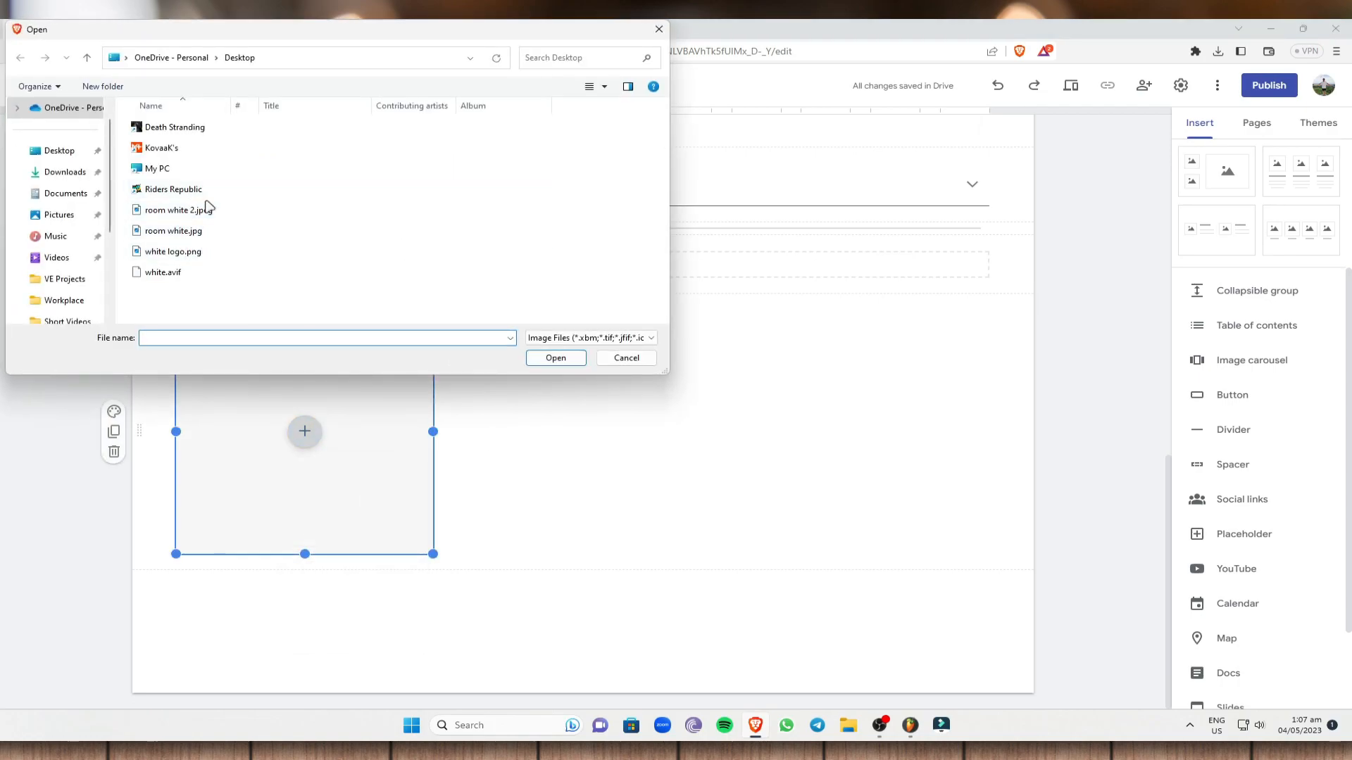
click(220, 231)
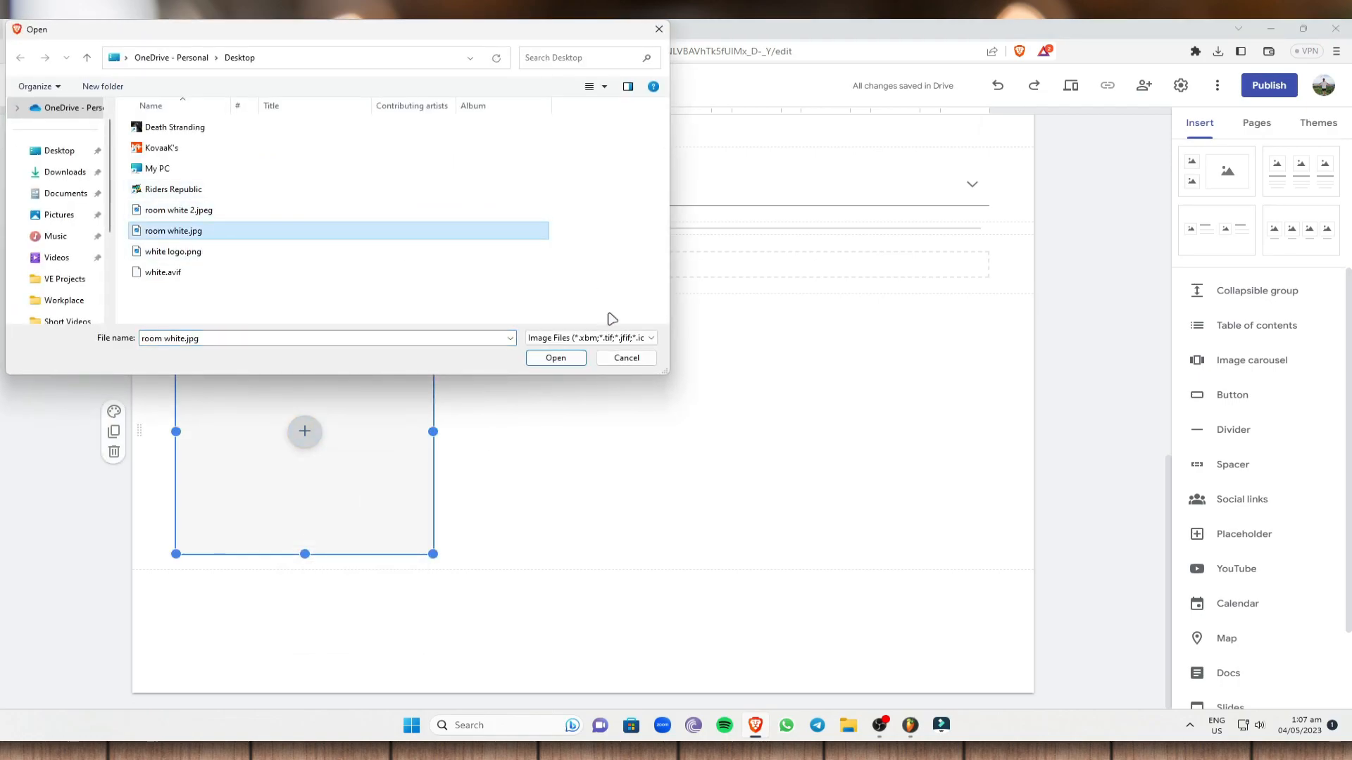
click(556, 360)
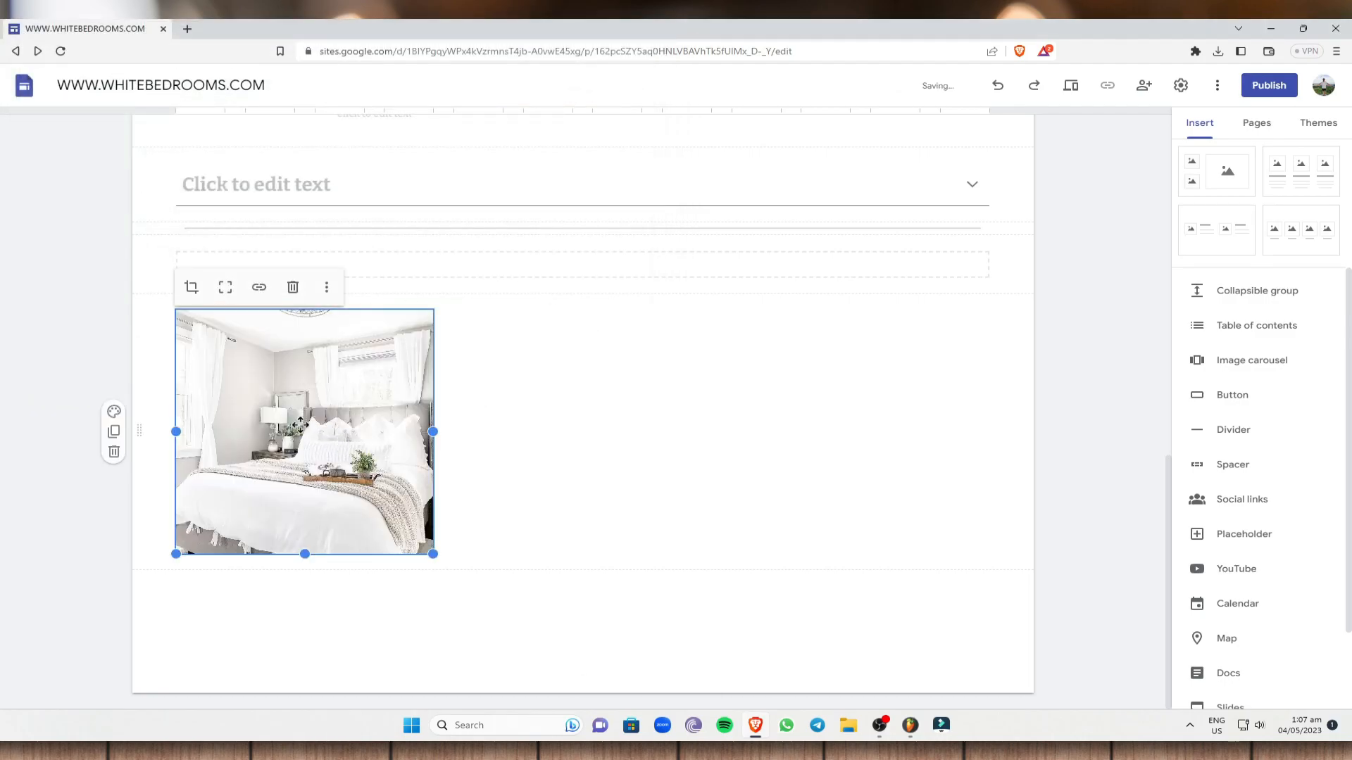
drag(435, 555, 412, 517)
click(1139, 350)
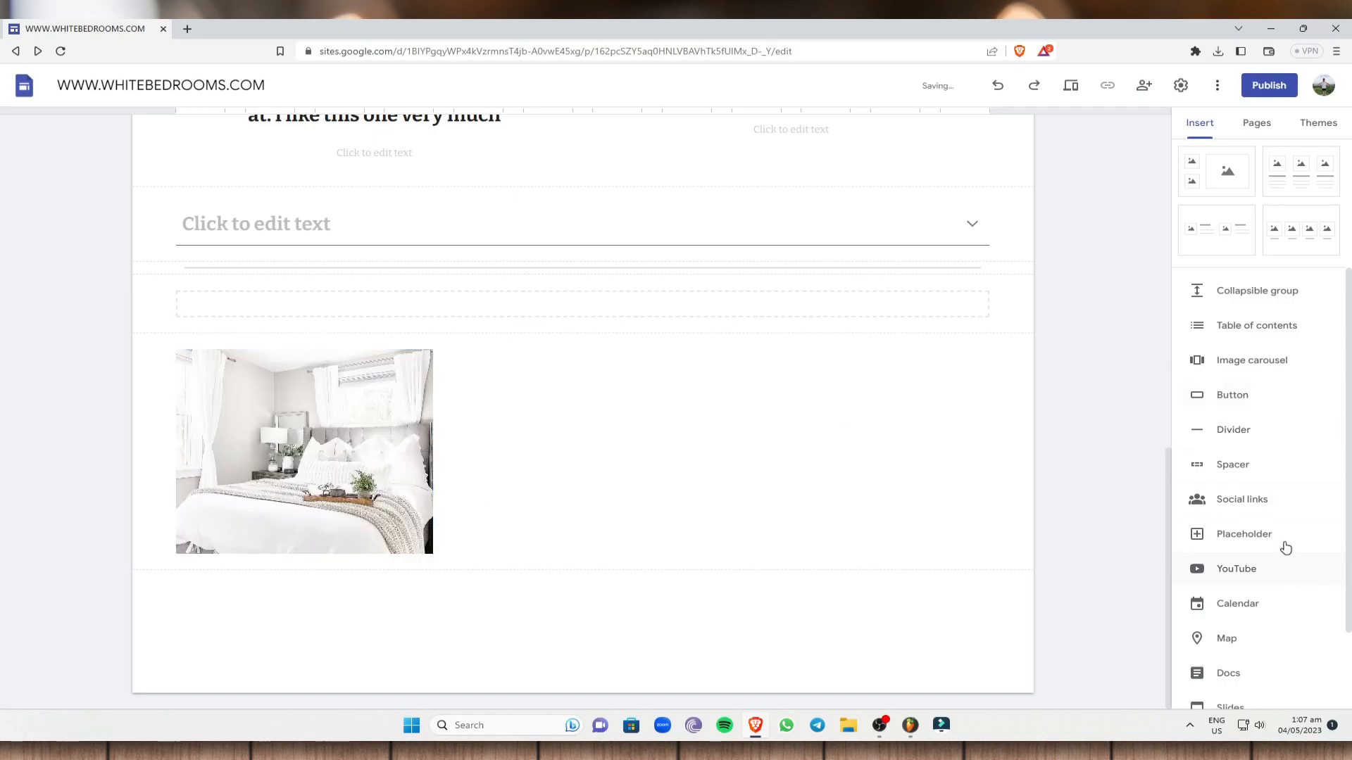
Search YouTube for "bedroom designs" and embed the video "85 Main Bedroom Decorating Ideas" below the bedroom image
click(1222, 576)
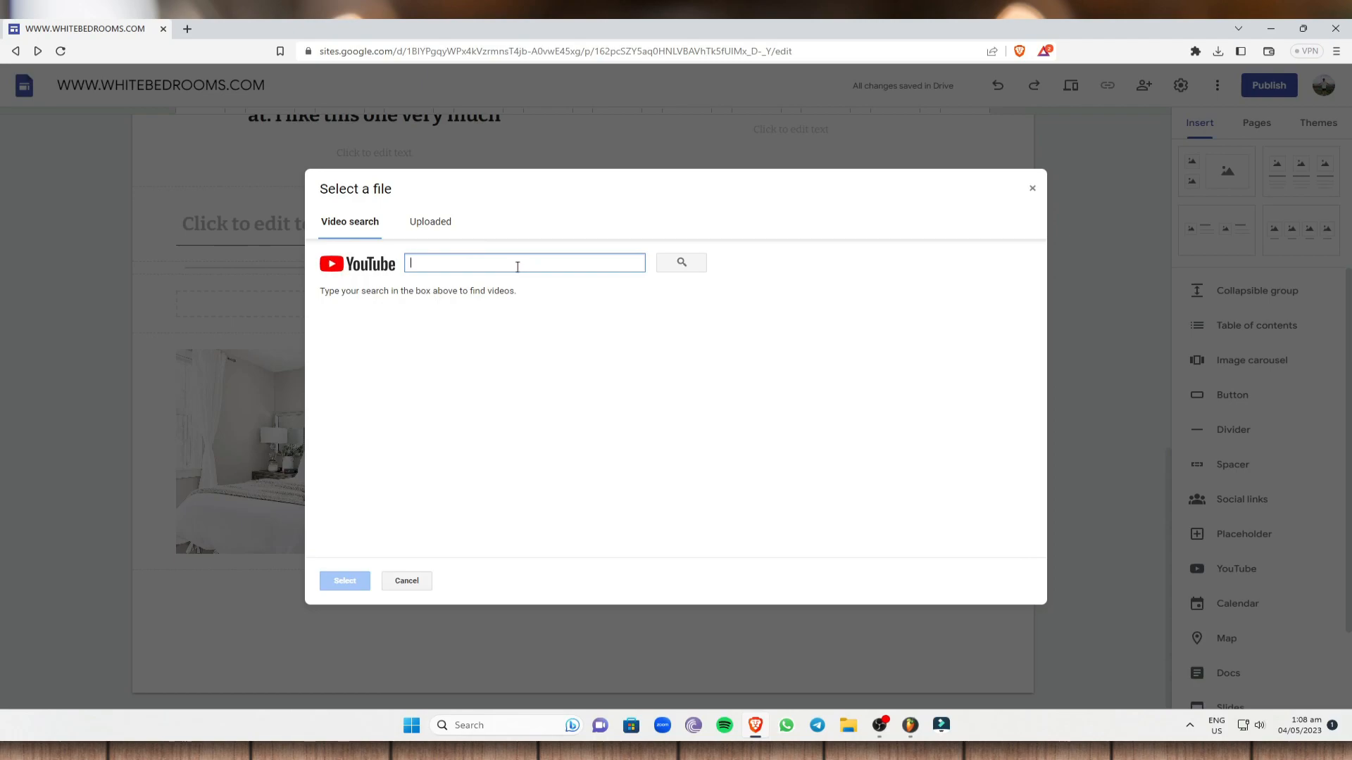
text(bed )
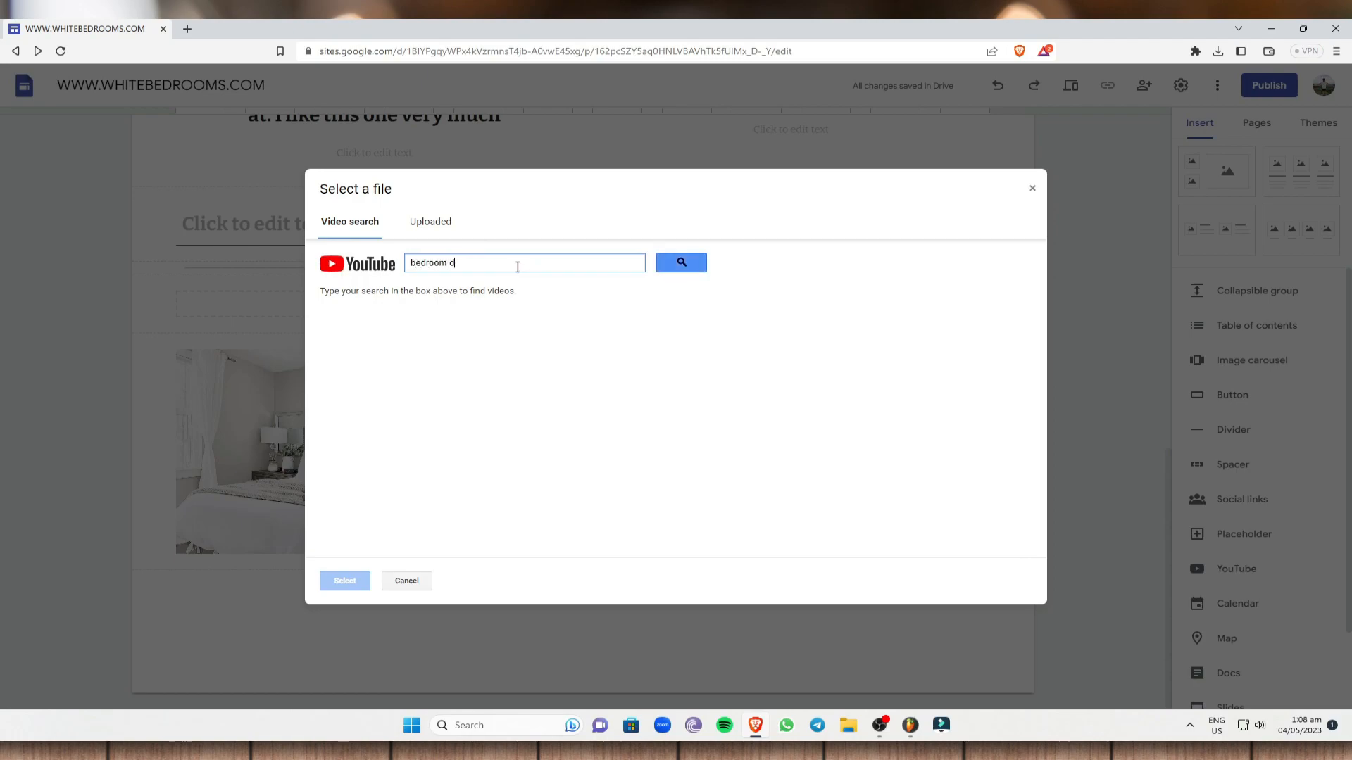
text(room designs)
key(Return)
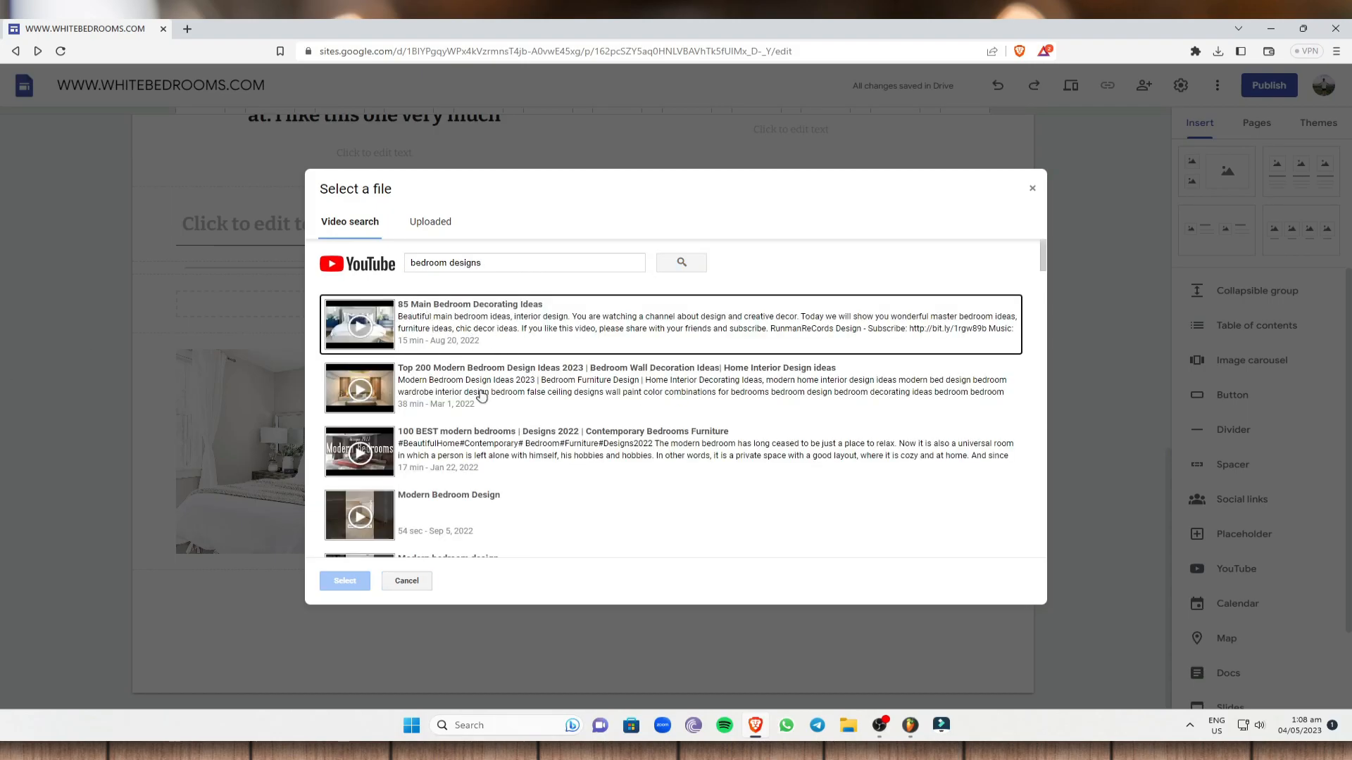
click(454, 328)
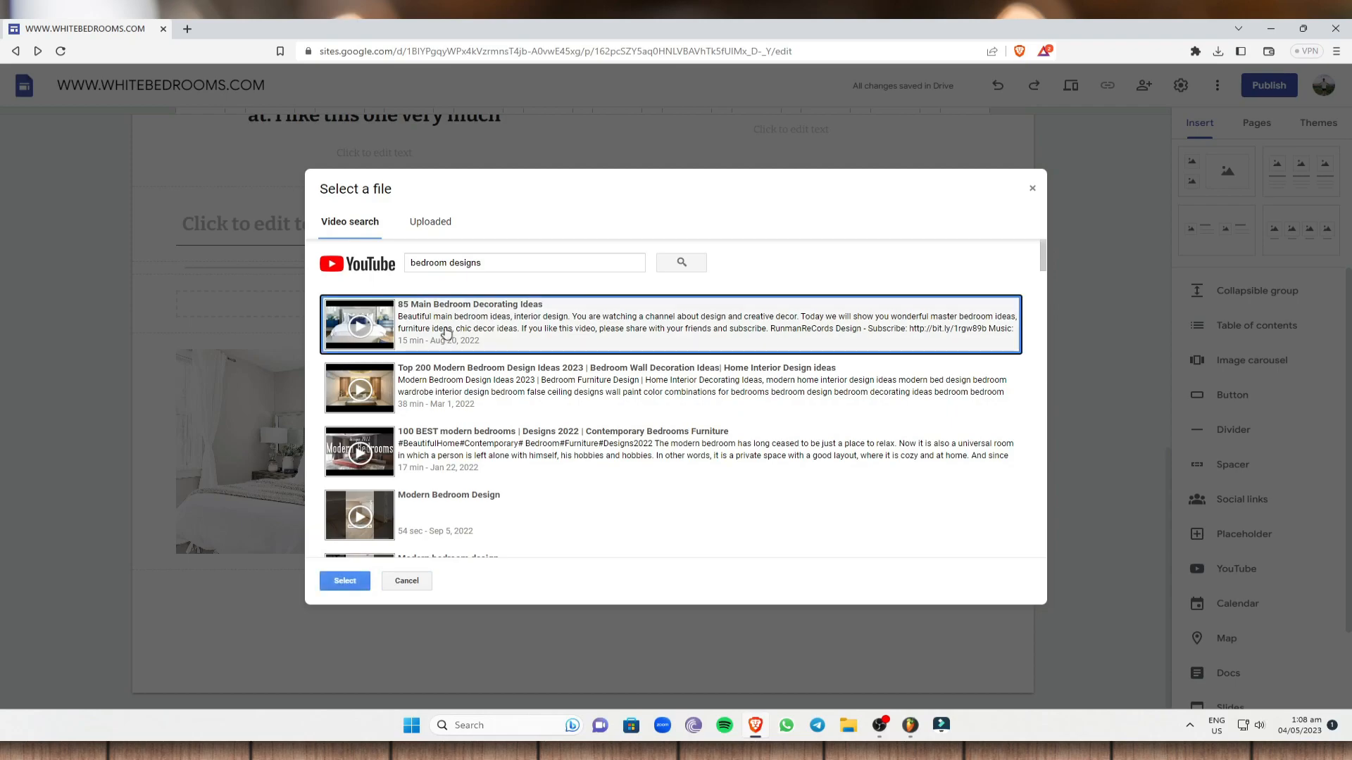
click(345, 581)
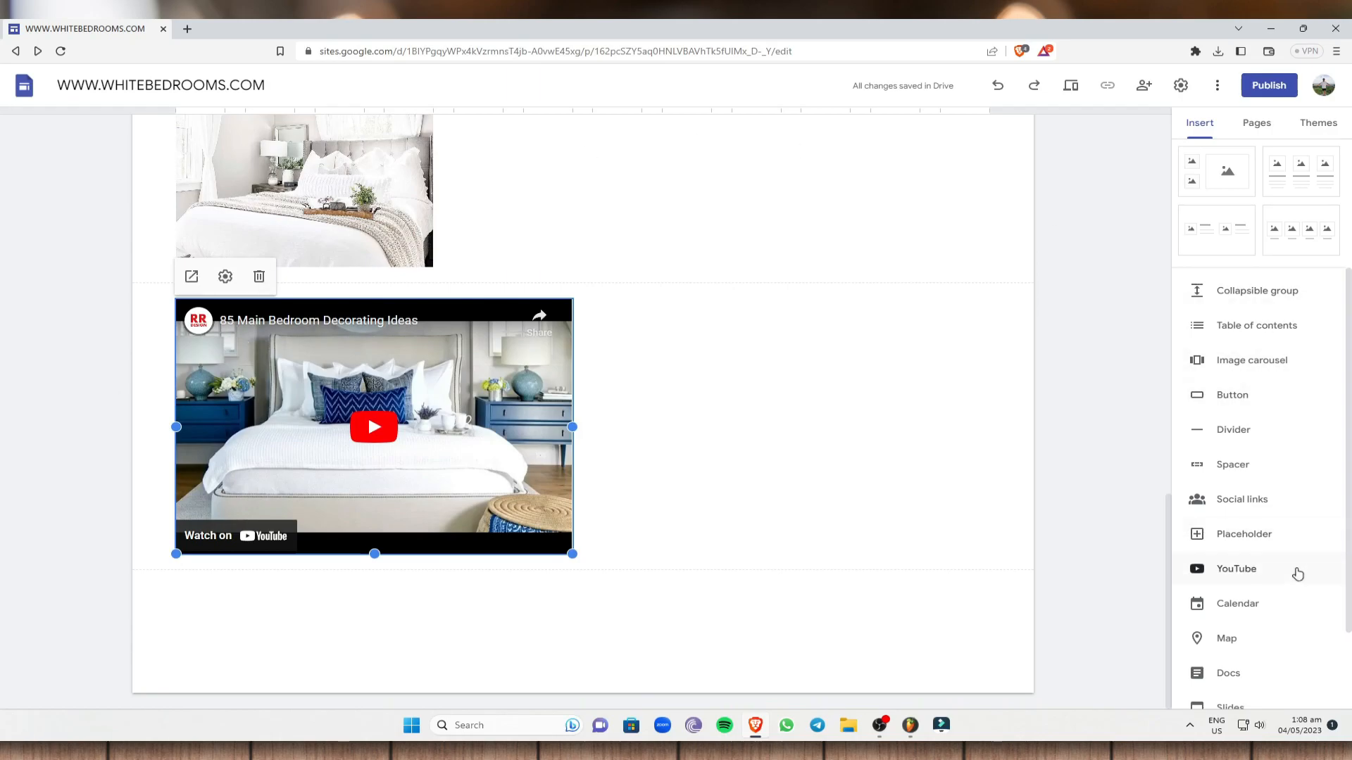
scroll(1263, 609, down, 1)
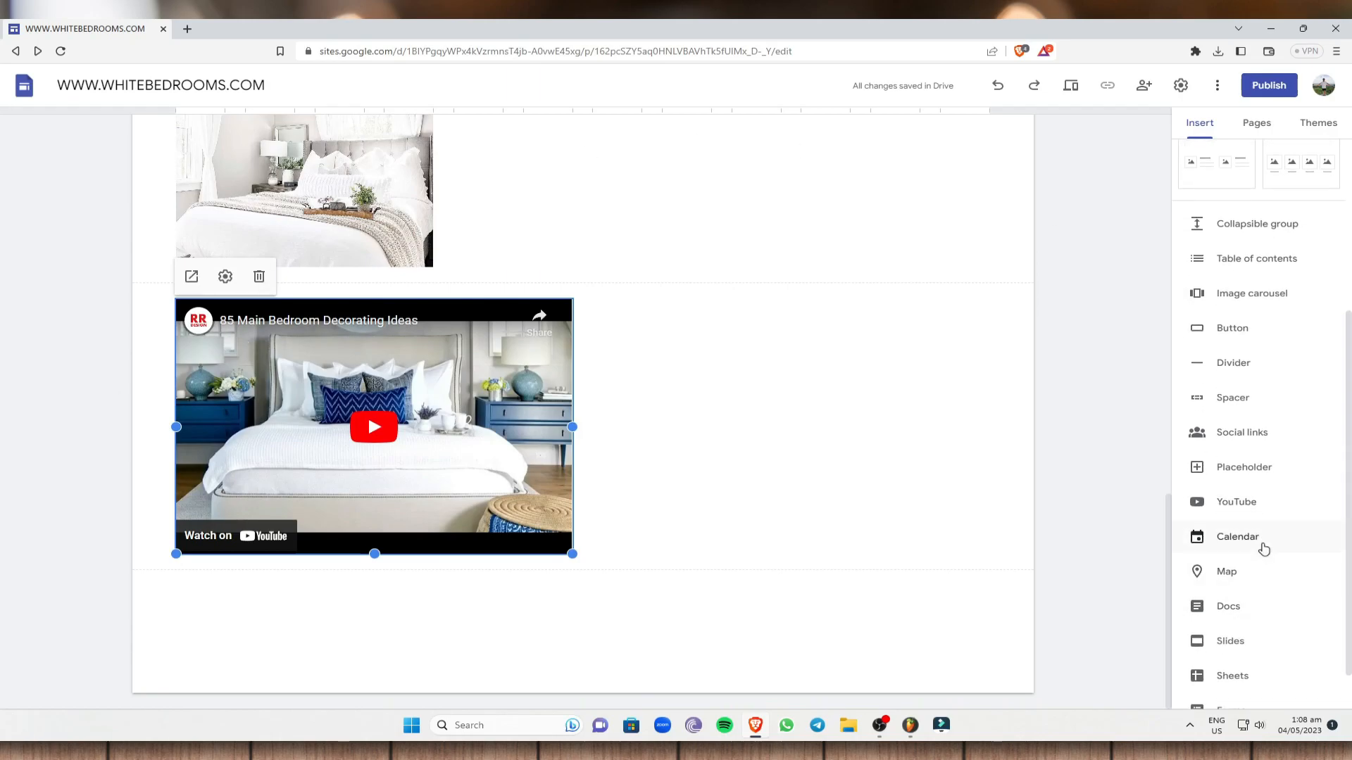
click(1263, 546)
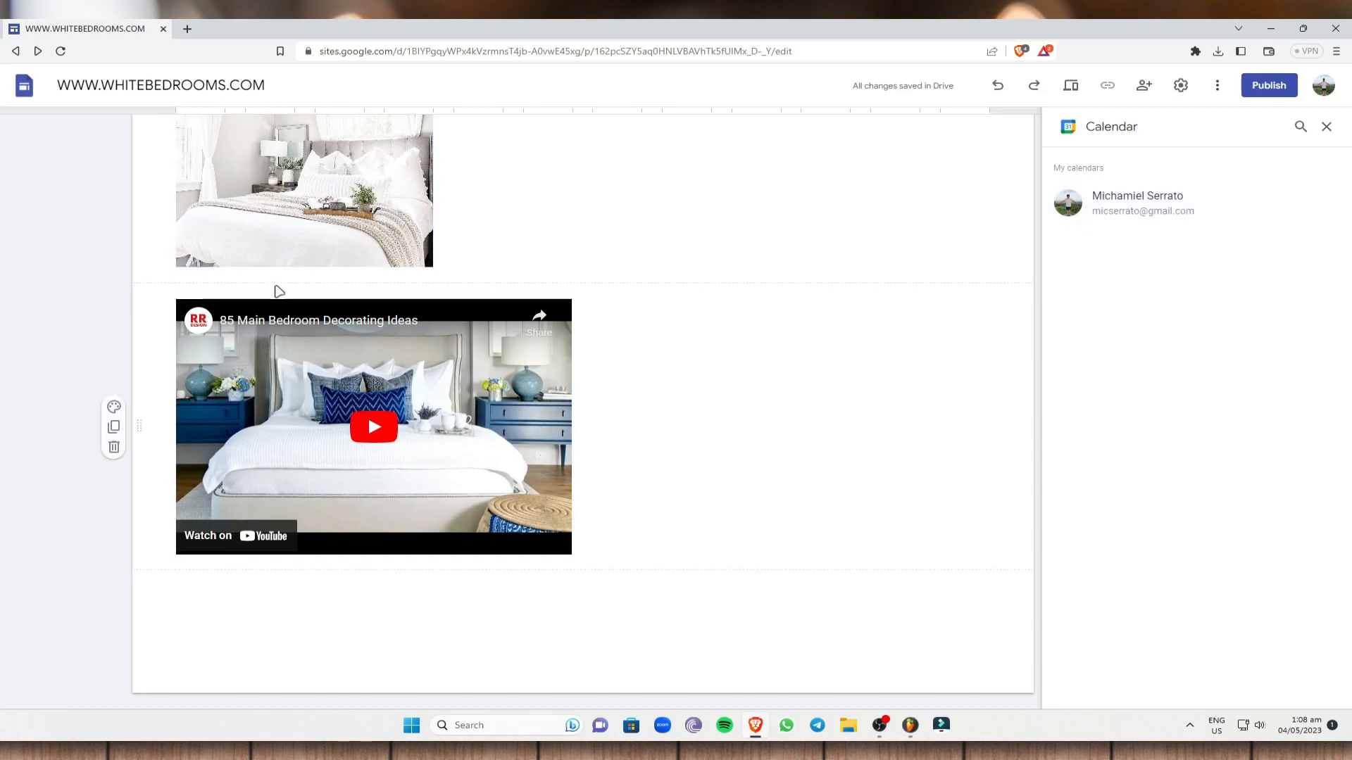
click(1326, 127)
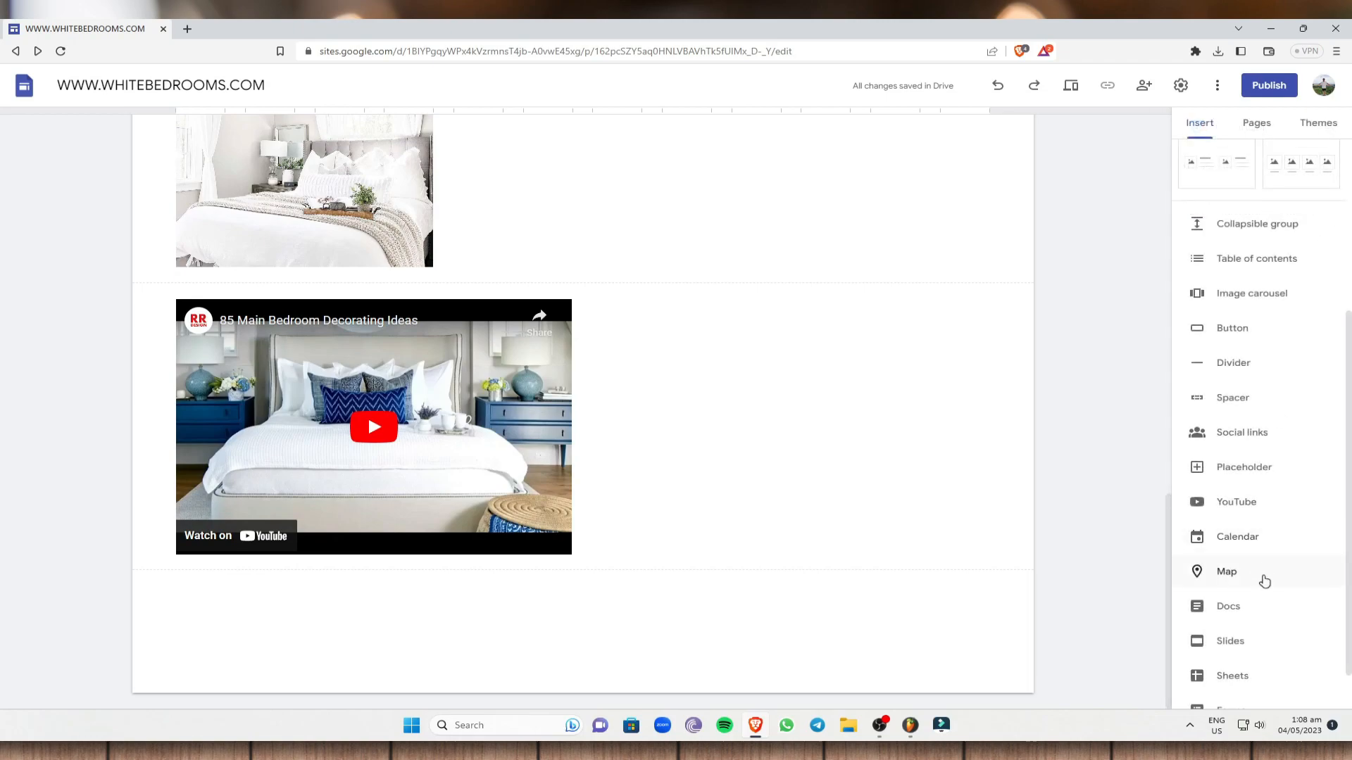
scroll(1264, 576, down, 1)
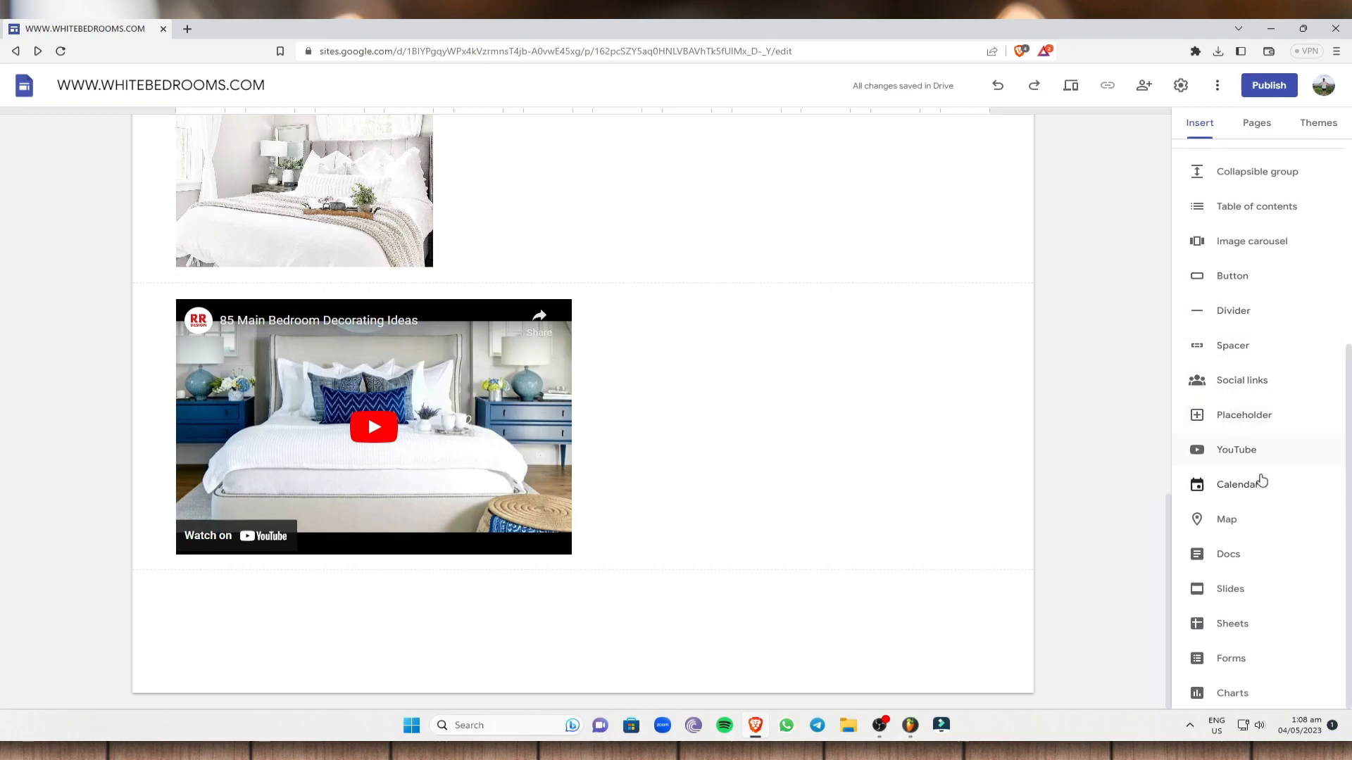
scroll(1234, 255, up, 5)
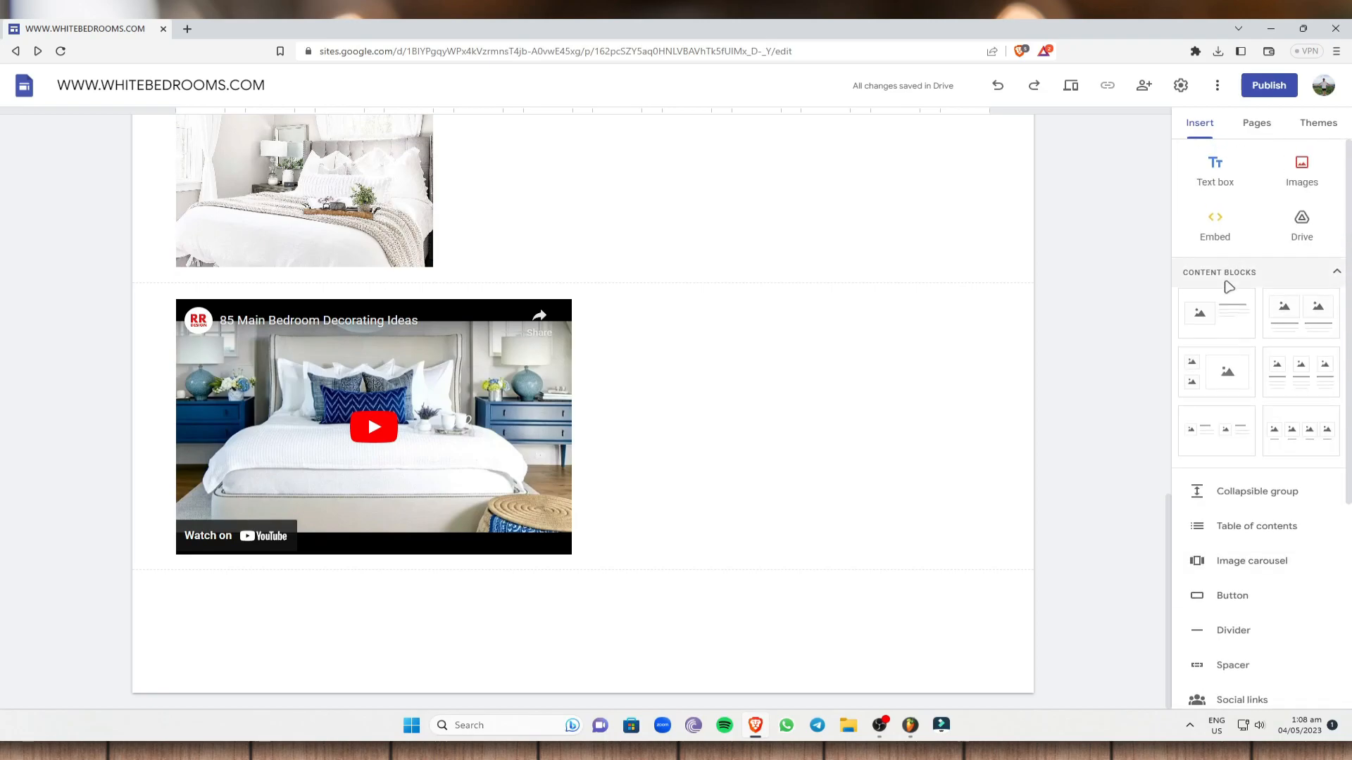
Add a new page named "Page 2" to the site
click(1273, 127)
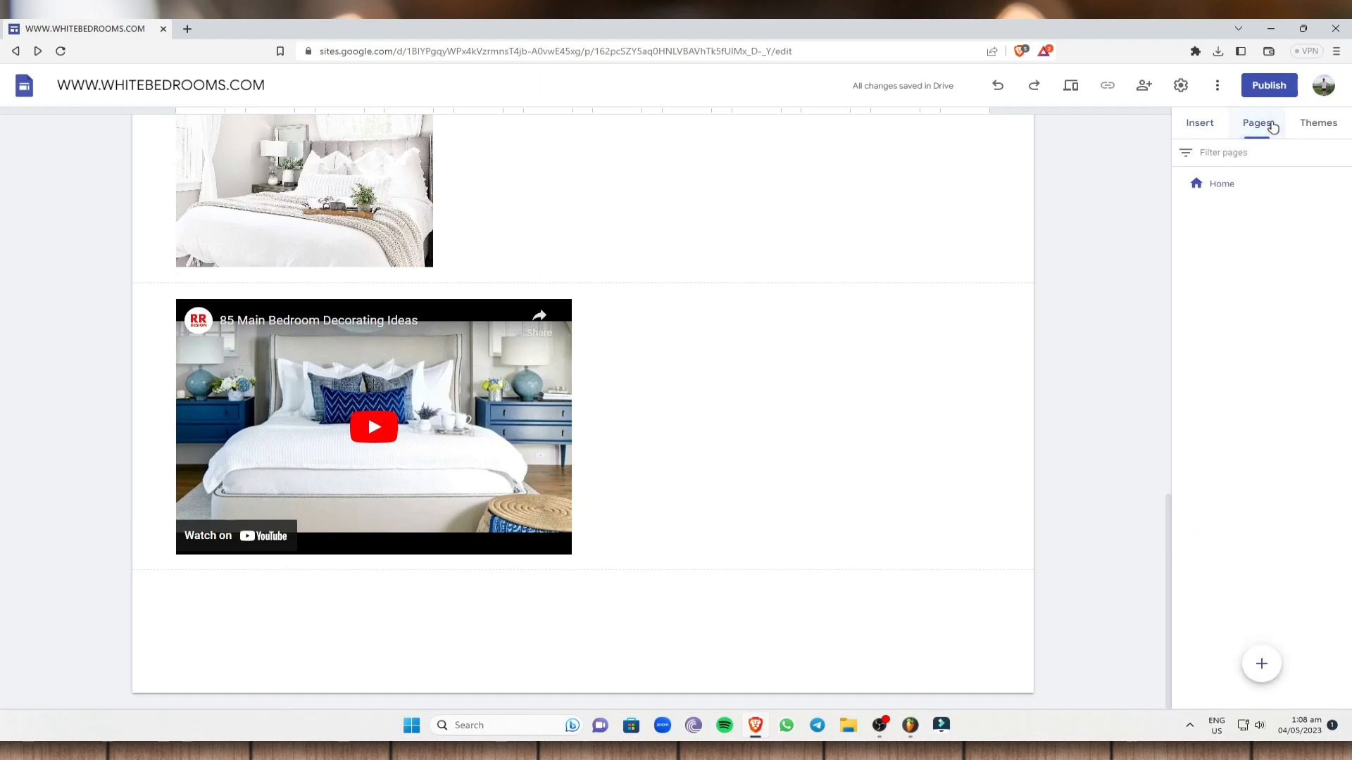
mouse_move(1261, 666)
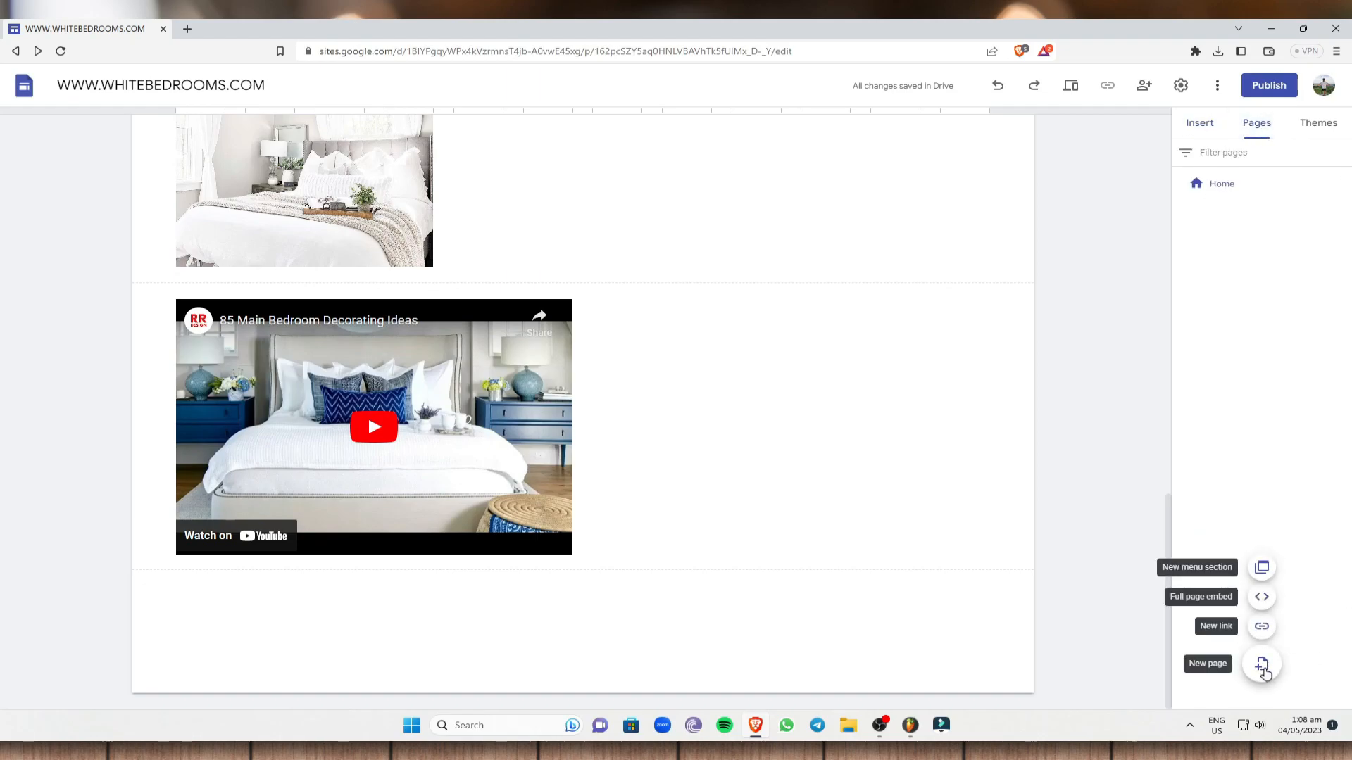
click(1262, 666)
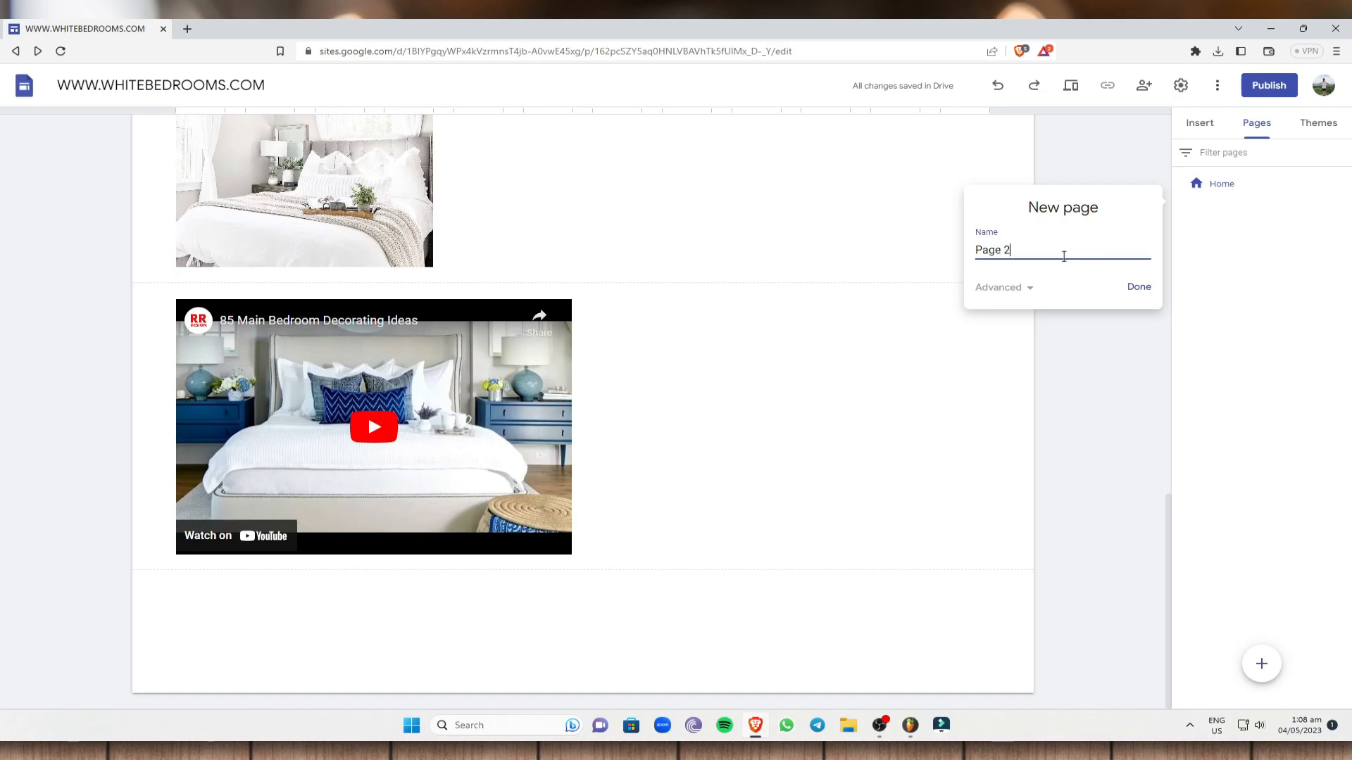
text(Page 2)
click(1138, 288)
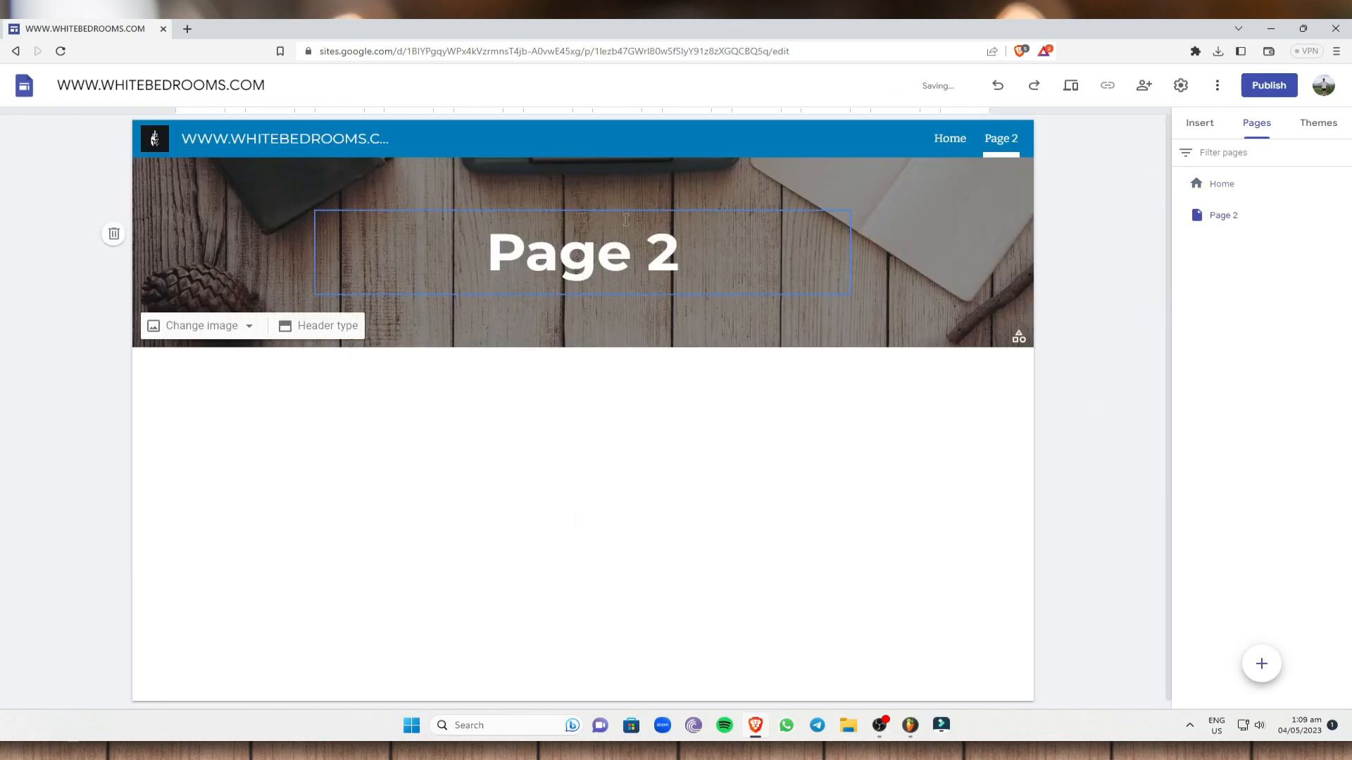
Replace the header title of the new page with "Bedroom Designs"
click(679, 254)
drag(680, 254, 472, 256)
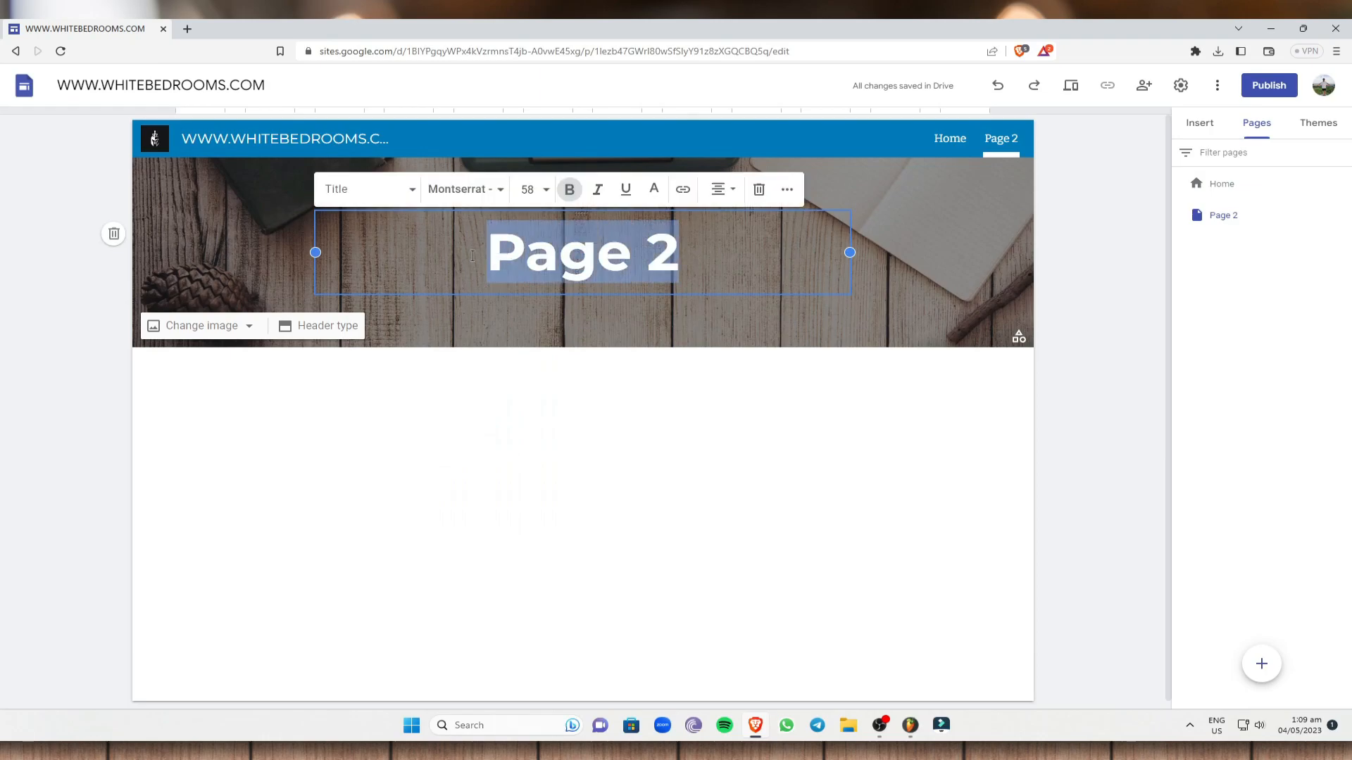
text(Bed)
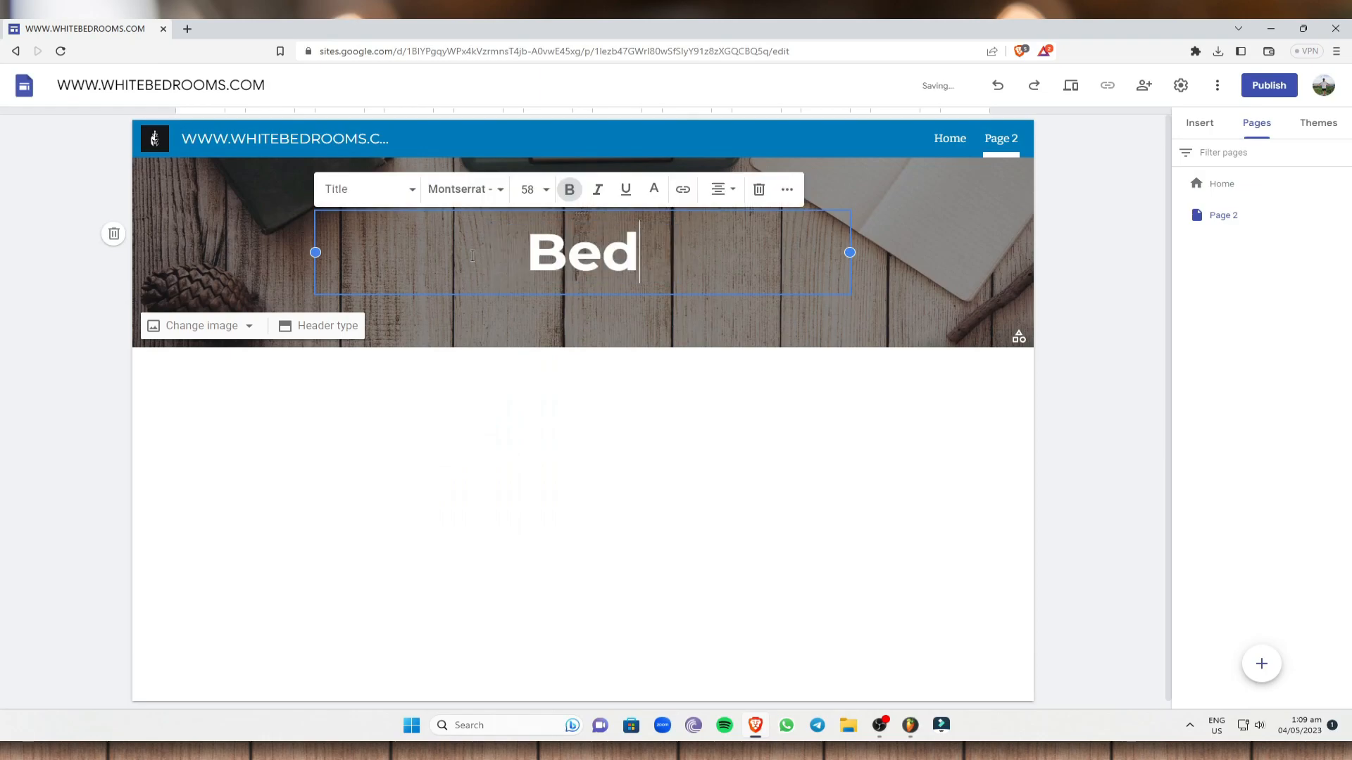
text(room Designn)
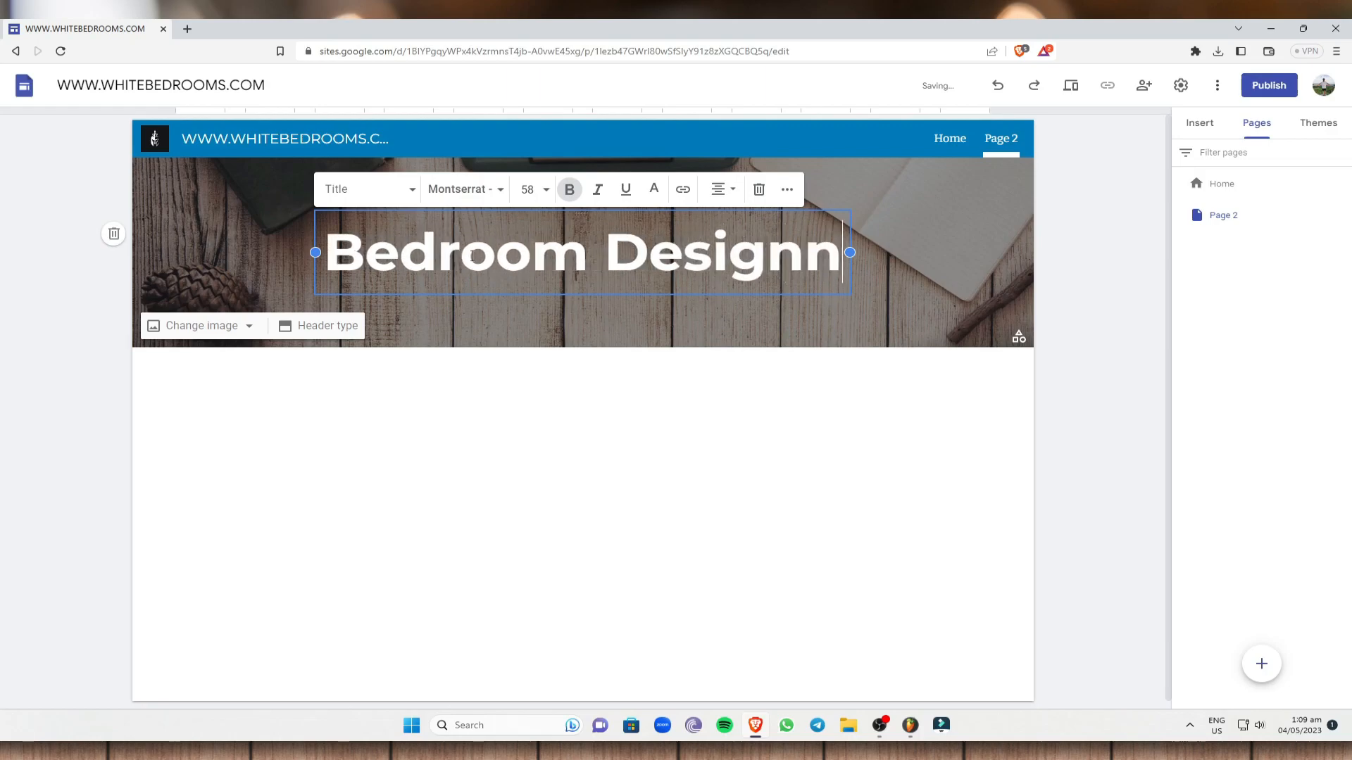
key(BackSpace)
text(s)
click(944, 260)
Try the Subheading style on the page's header text and restore the Title style
click(498, 240)
click(419, 197)
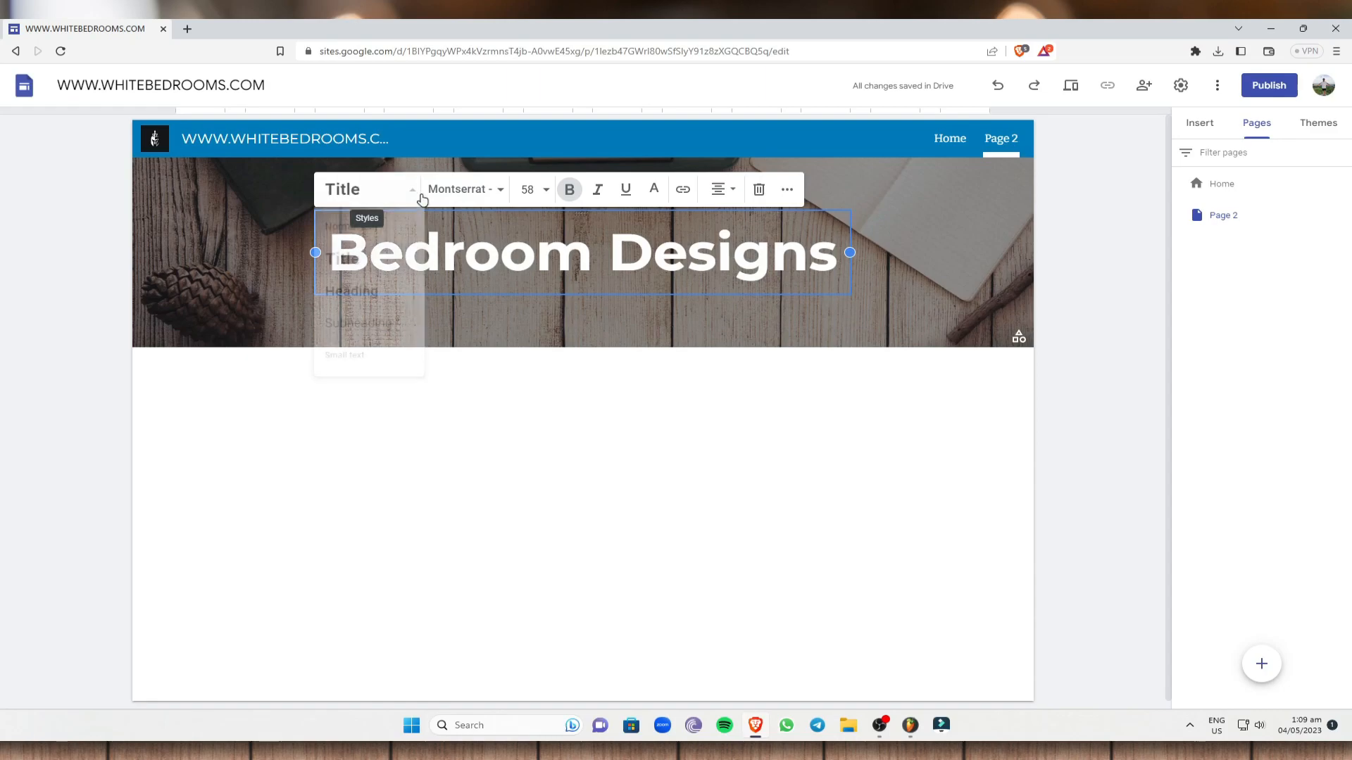
click(380, 323)
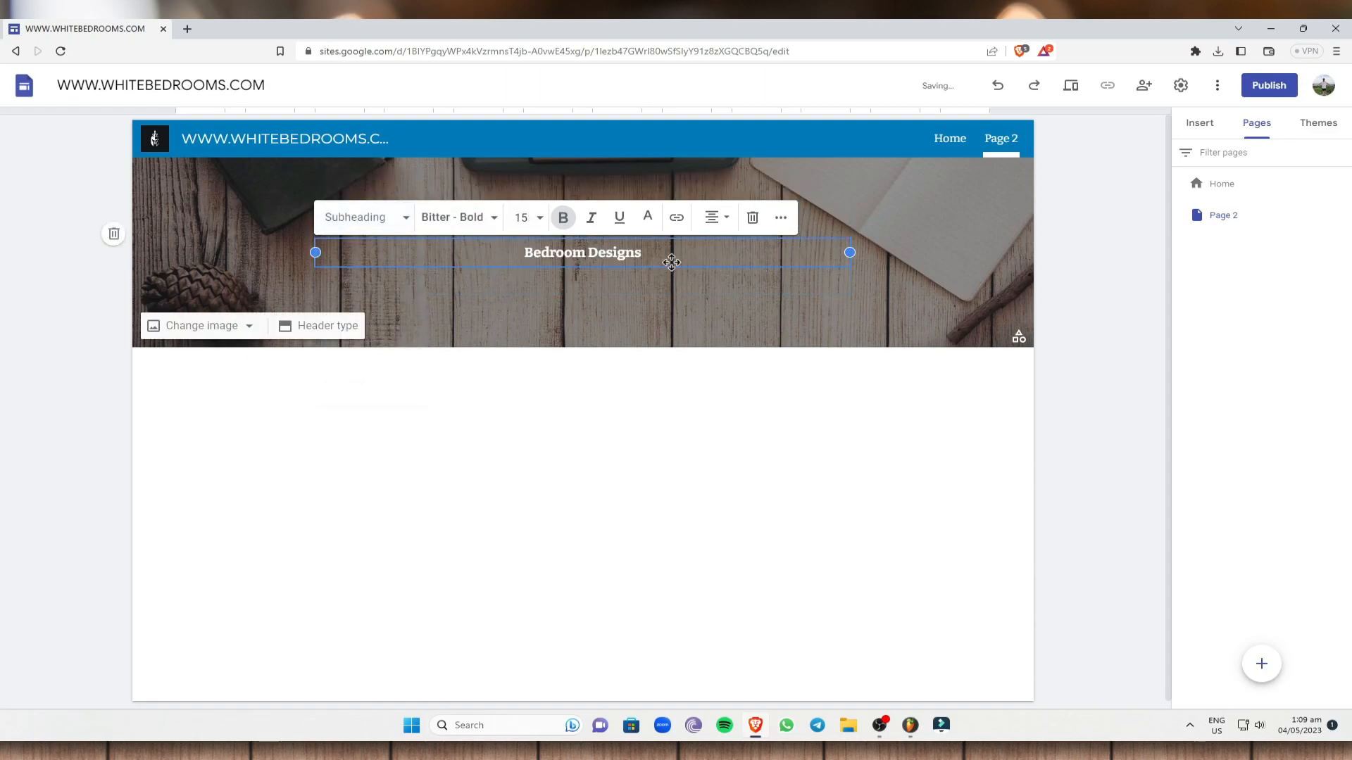
click(362, 218)
click(362, 276)
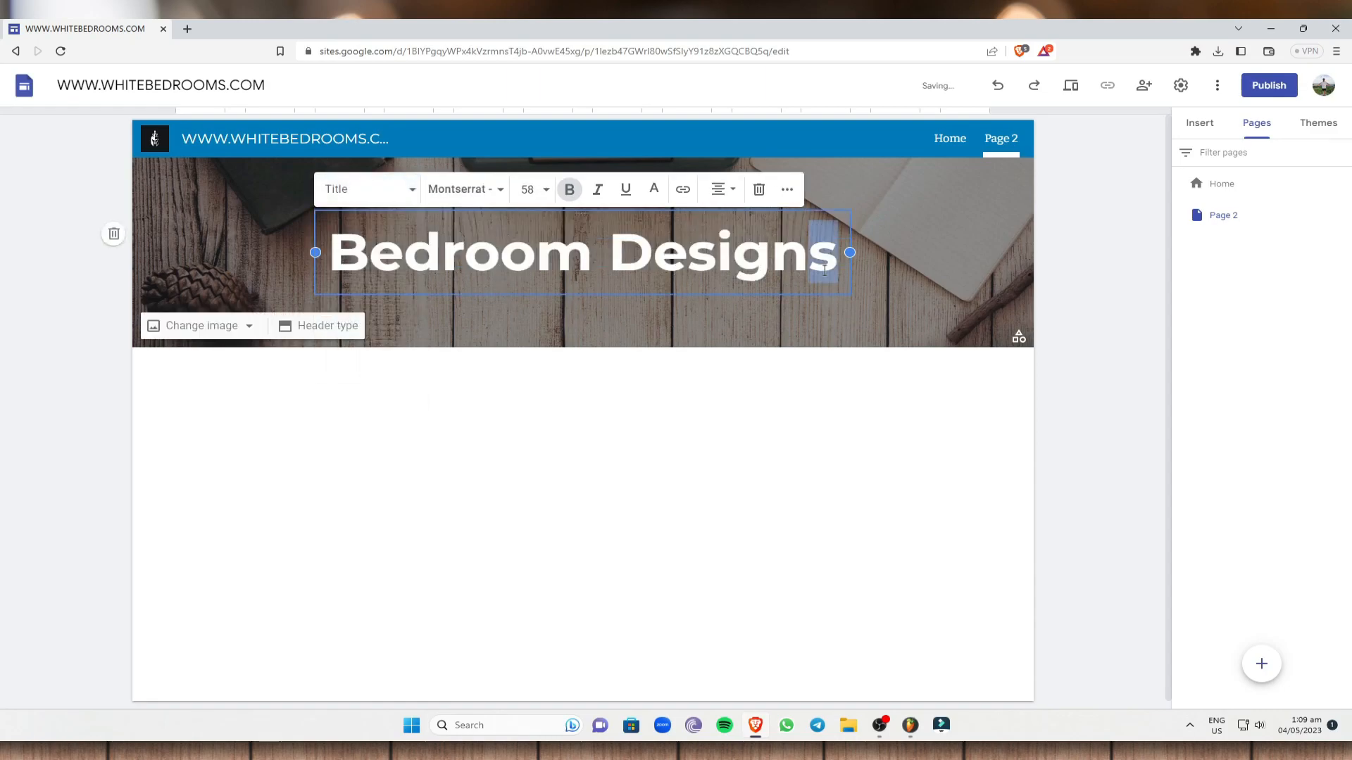
Add a second line reading "Page 2" to the "Bedroom Designs" header title
key(Return)
text(Page 2)
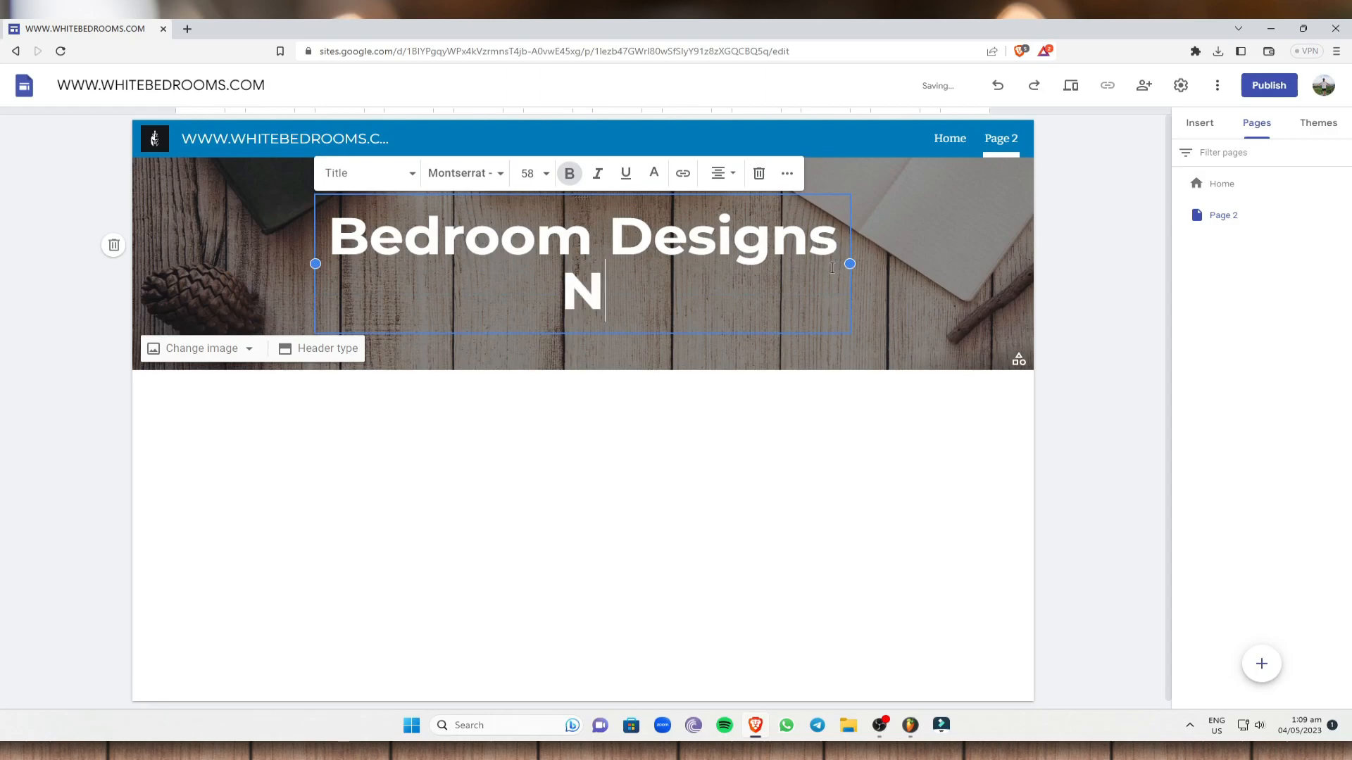
click(1090, 287)
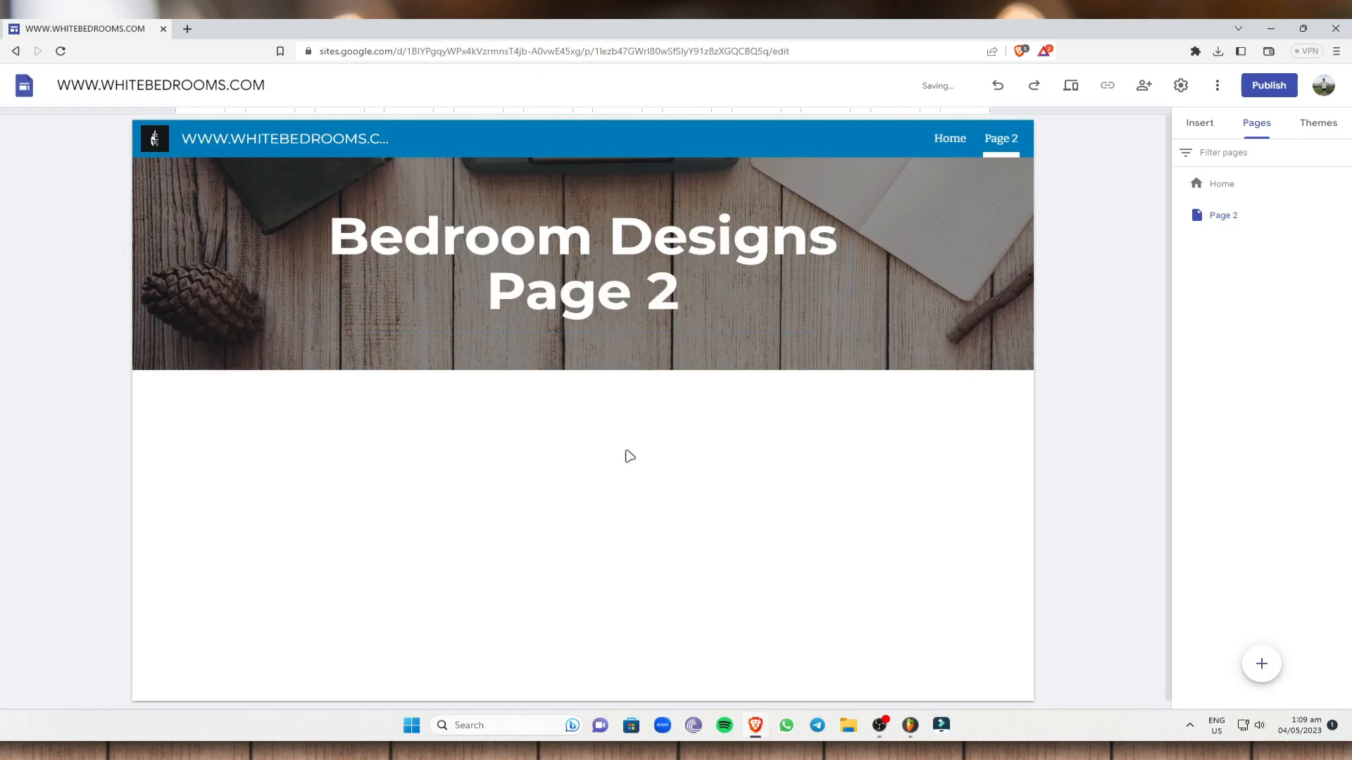
Insert the content block with four captioned image placeholders side by side below the Page 2 header
click(1201, 126)
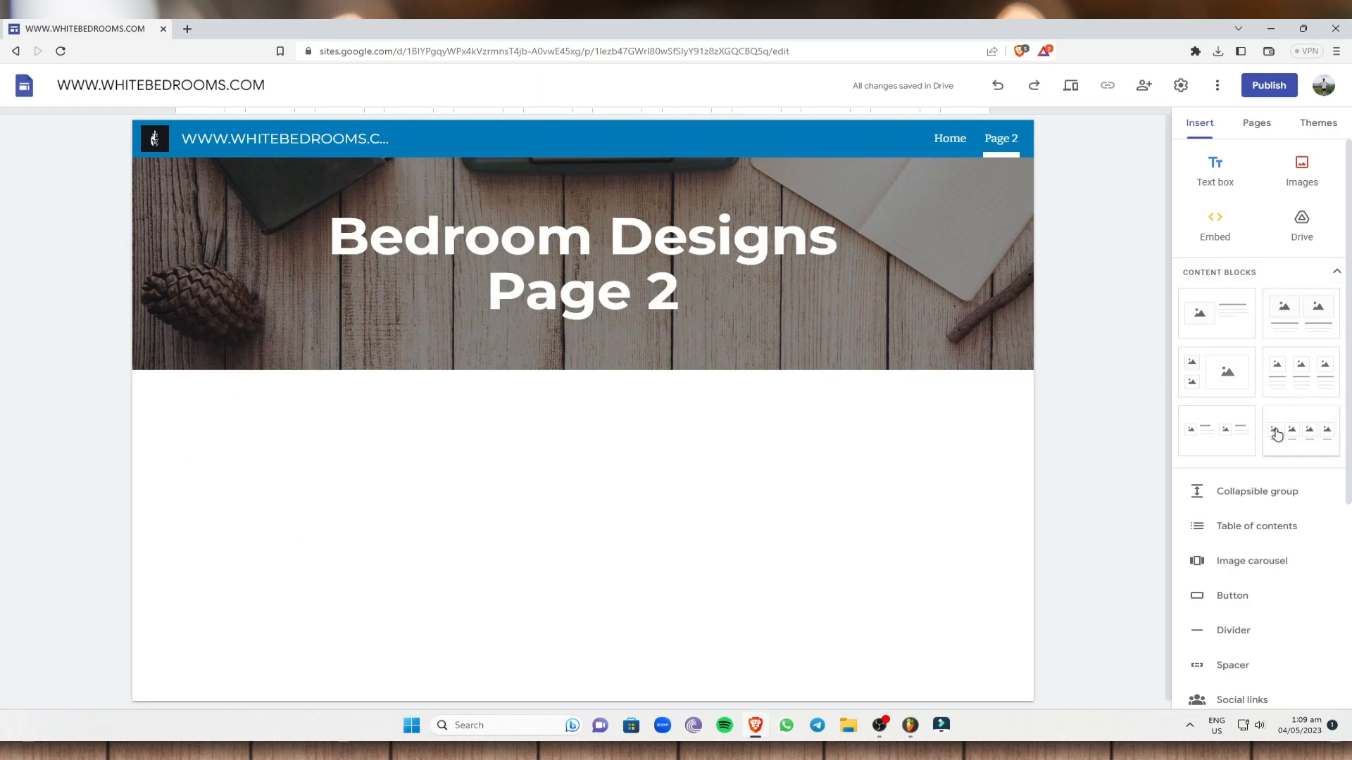
click(1308, 450)
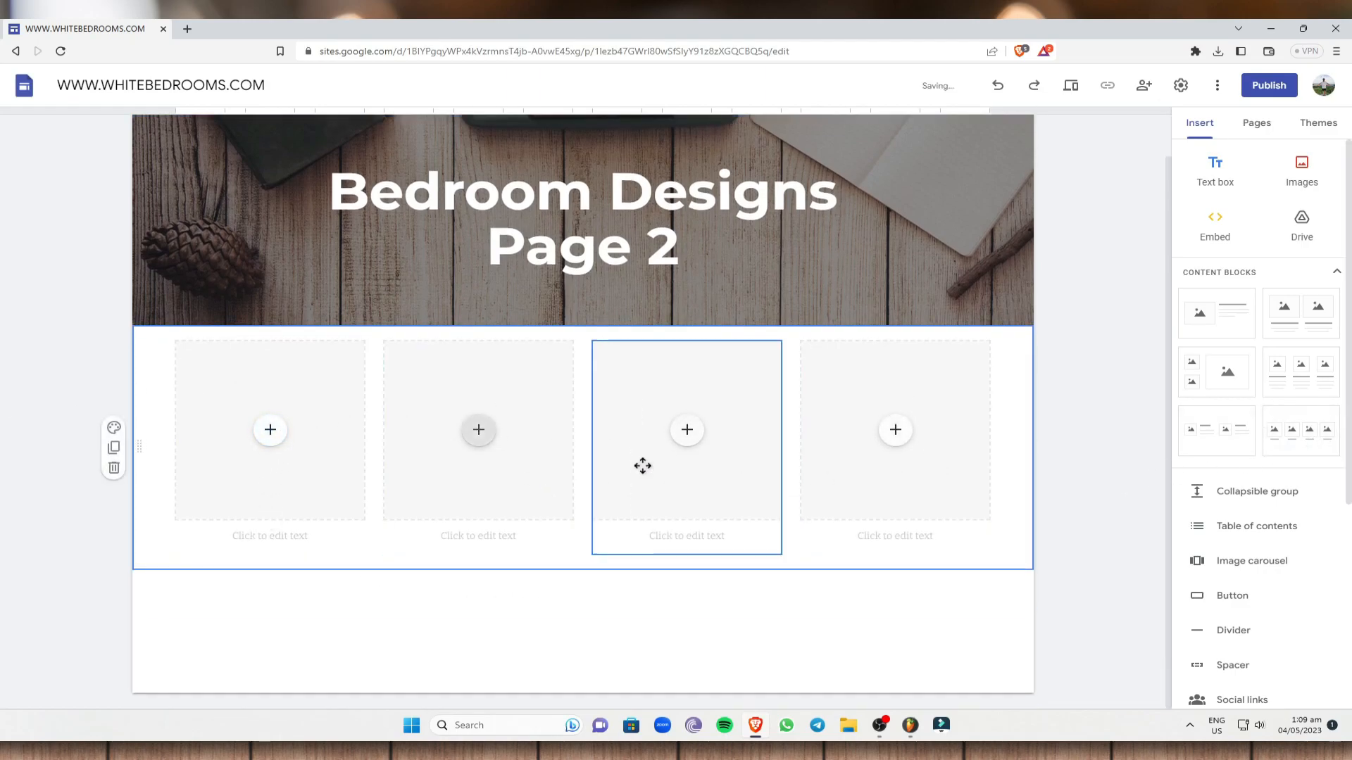
click(326, 535)
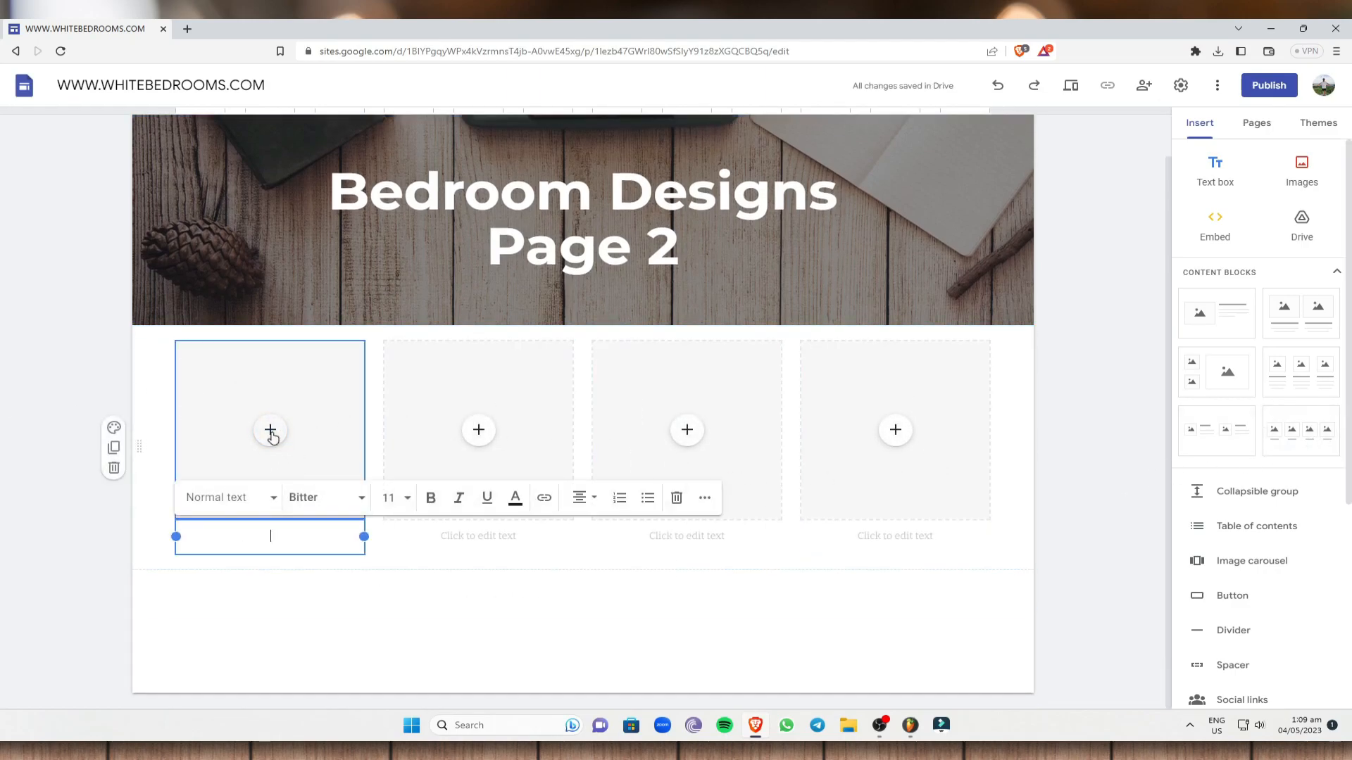
click(1116, 452)
Check the site navigation by switching to the Home page and back to Page 2
scroll(1306, 489, down, 1)
scroll(1150, 495, up, 1)
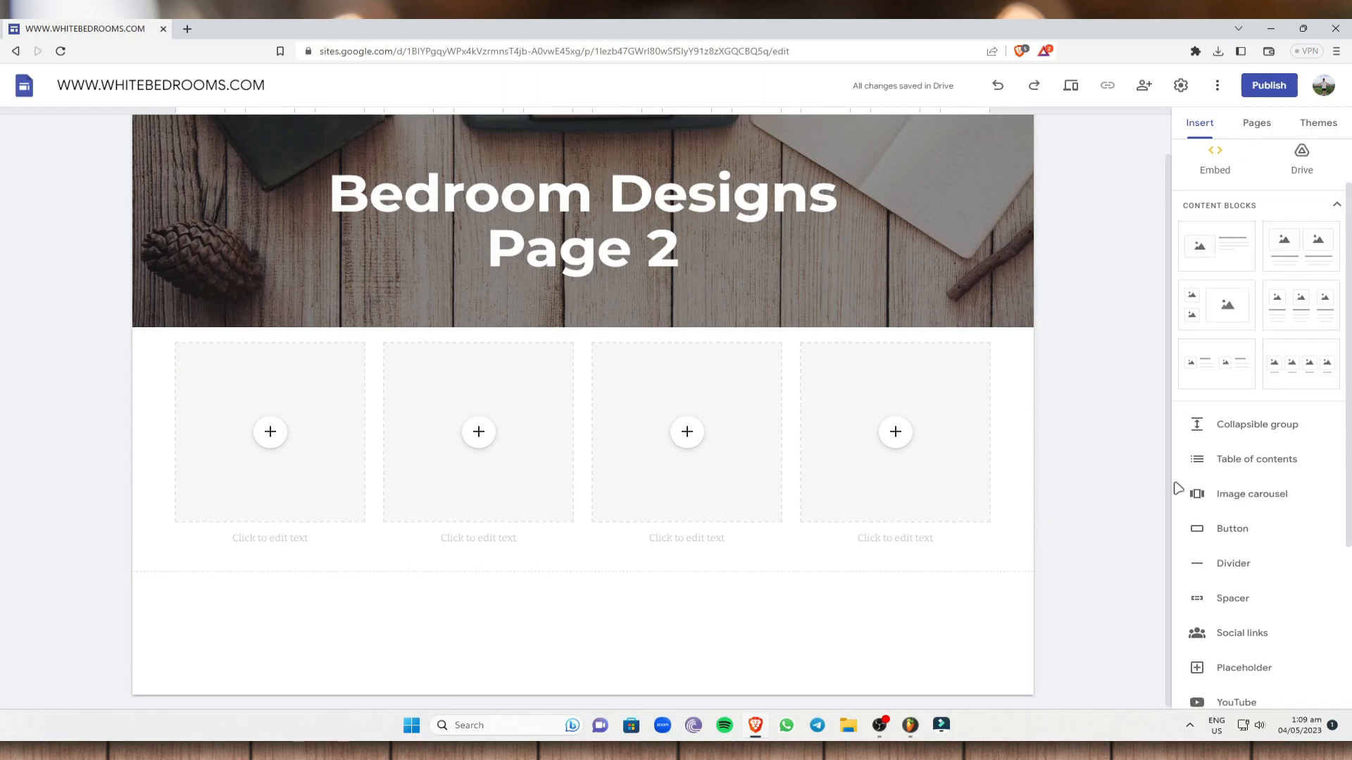
scroll(1300, 292, up, 1)
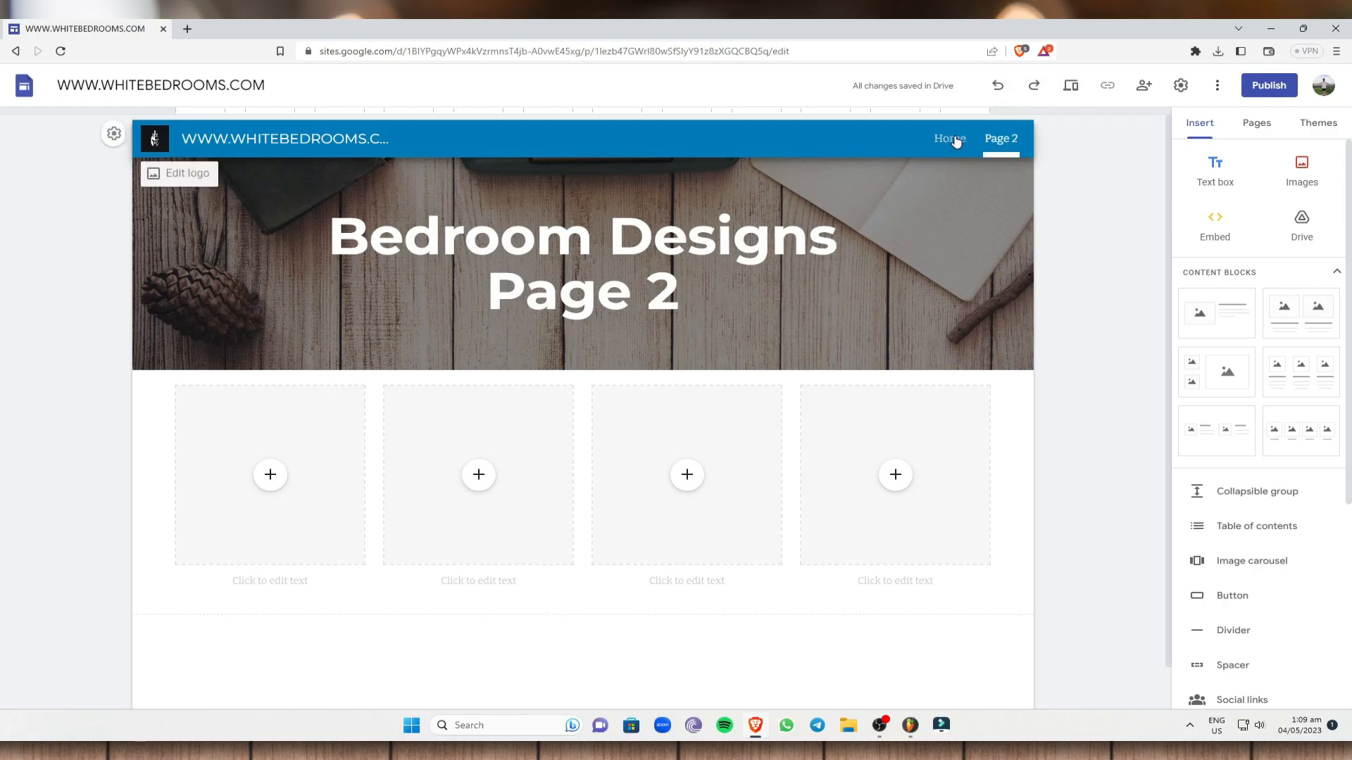
click(950, 138)
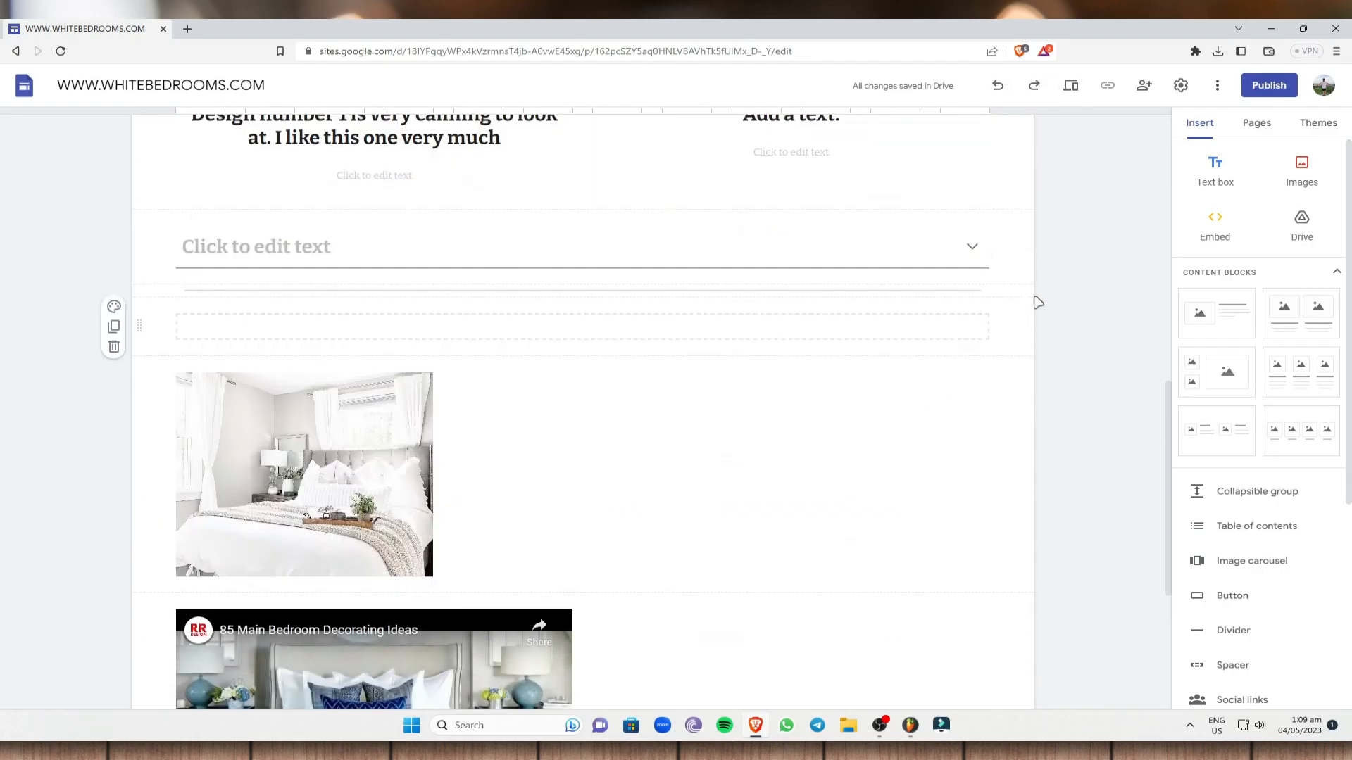
scroll(1024, 282, up, 10)
click(1001, 143)
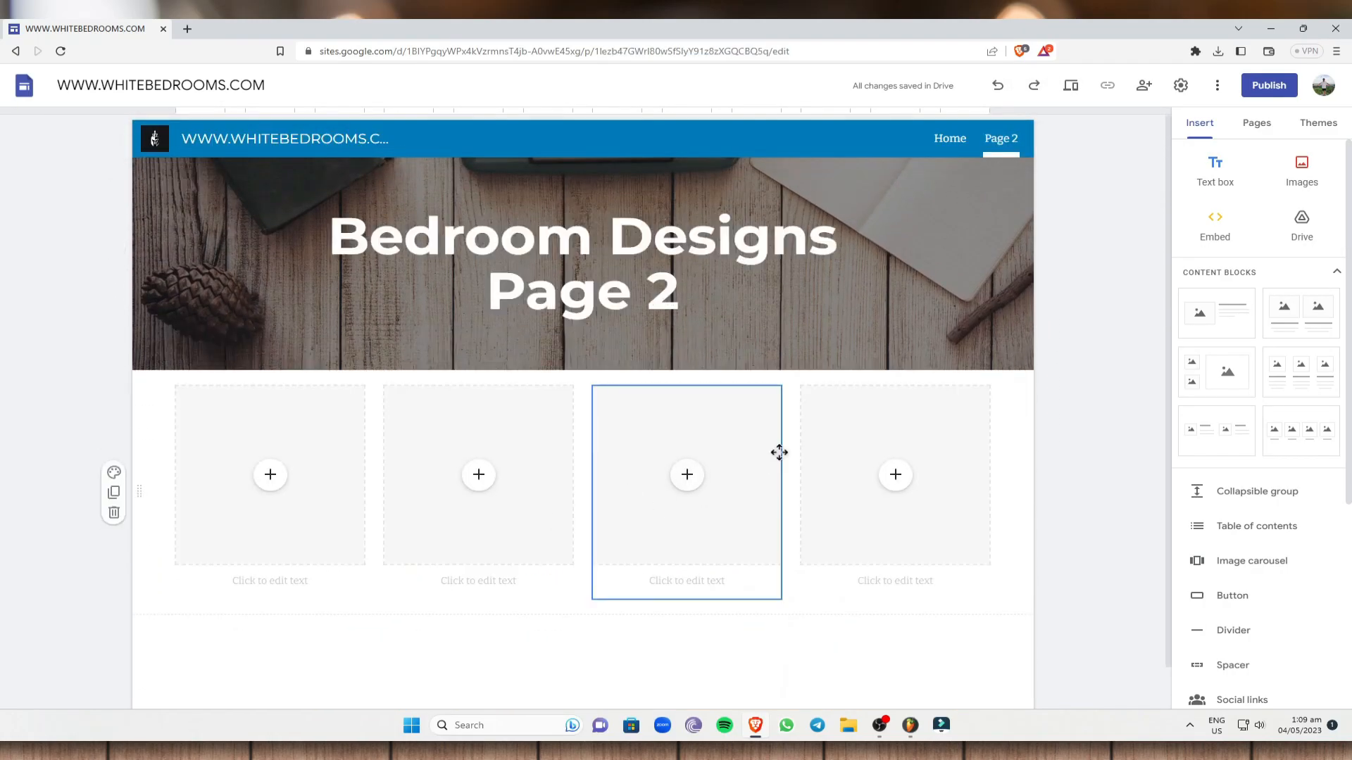
Return to the Home page and enter wwwwhitebedroomscom, without dots, as the web address for publishing the site
click(950, 141)
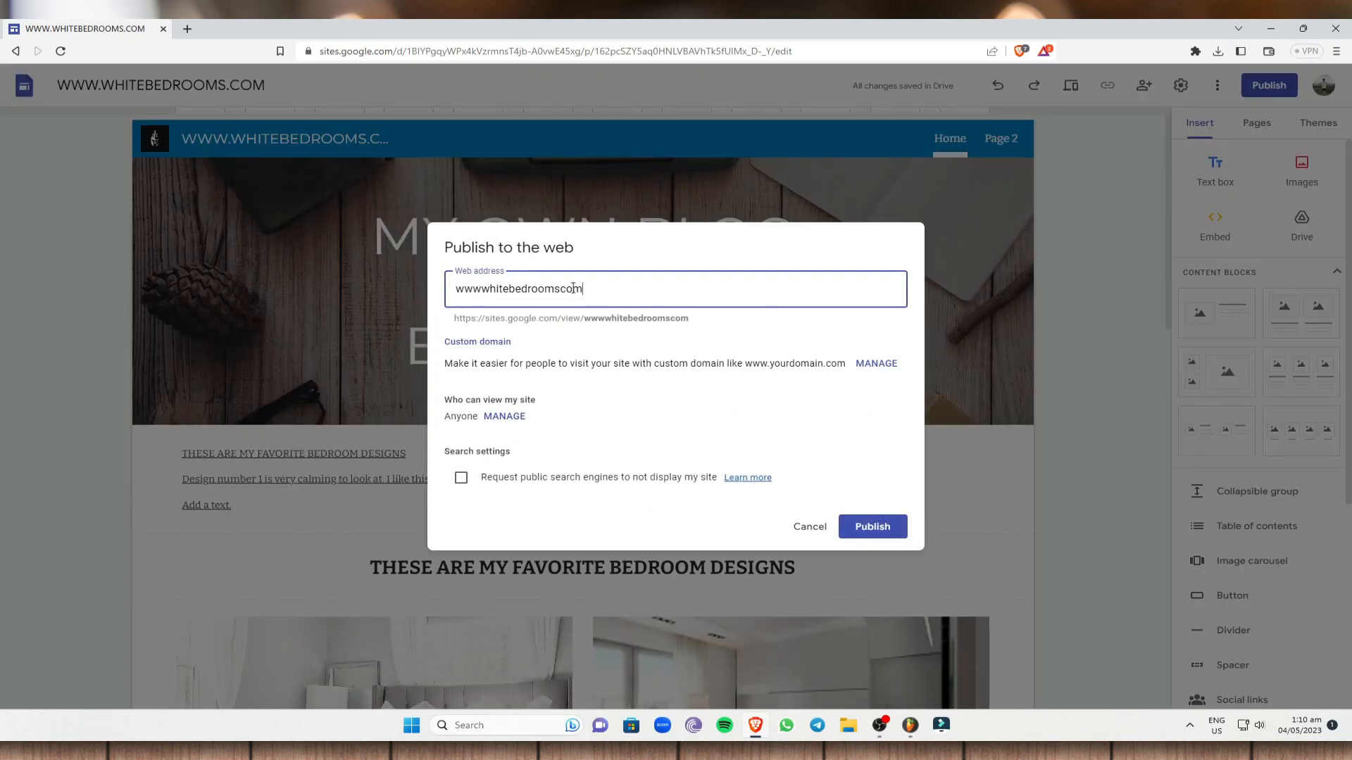
drag(597, 291, 485, 297)
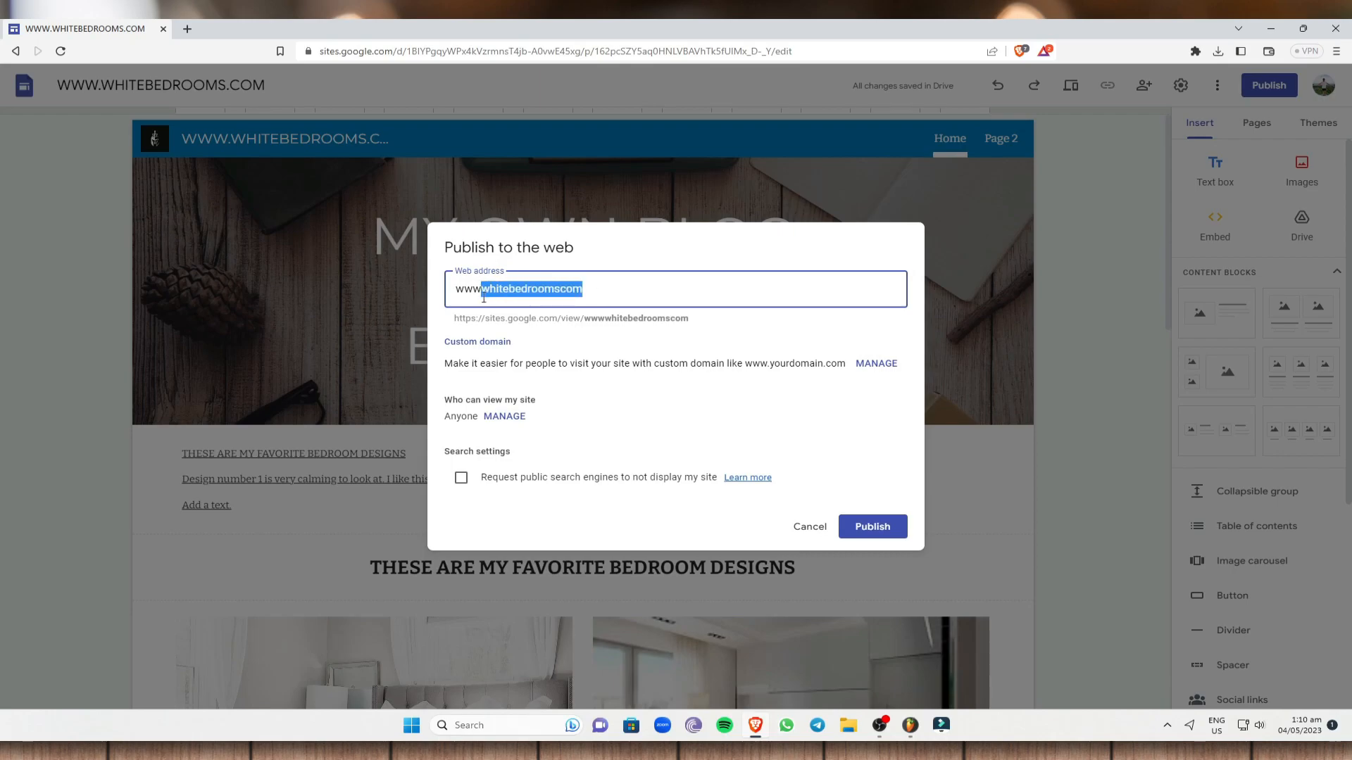
click(483, 291)
text(.)
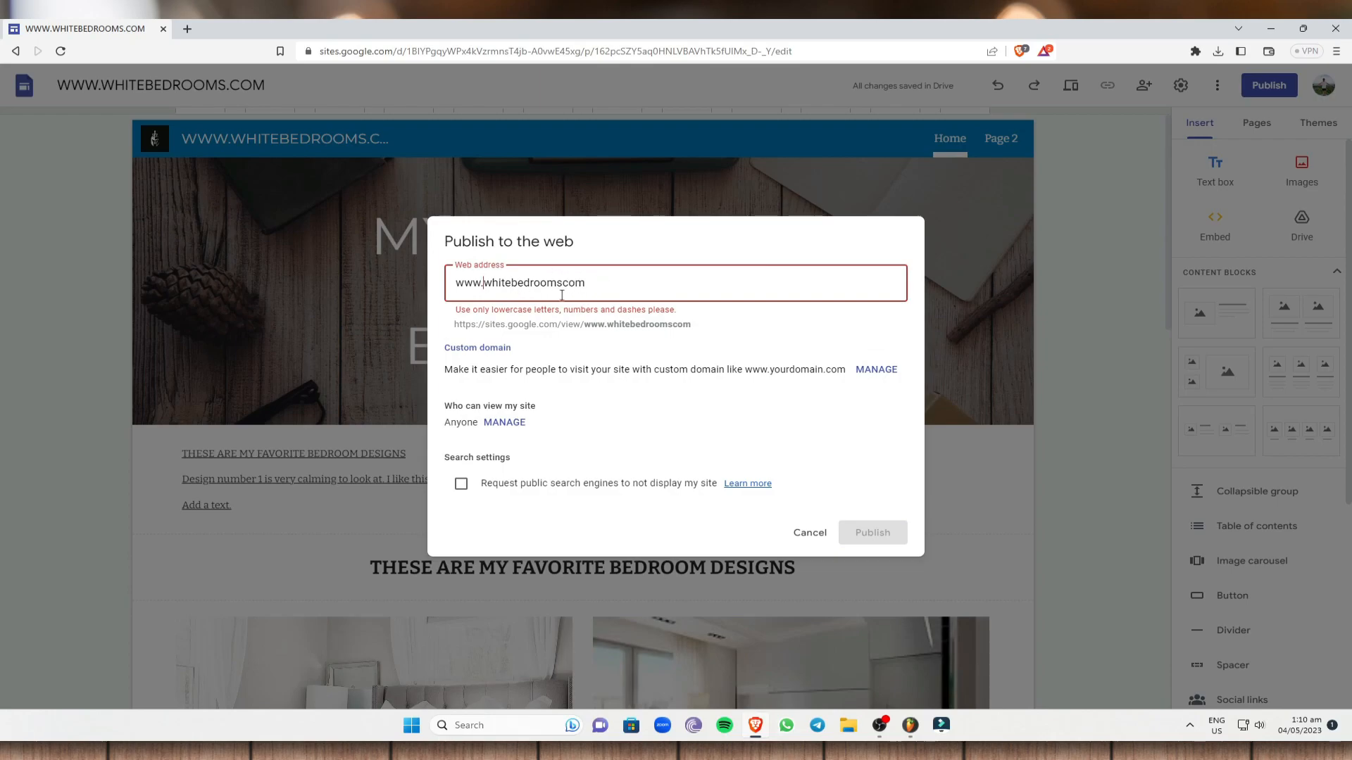
key(BackSpace)
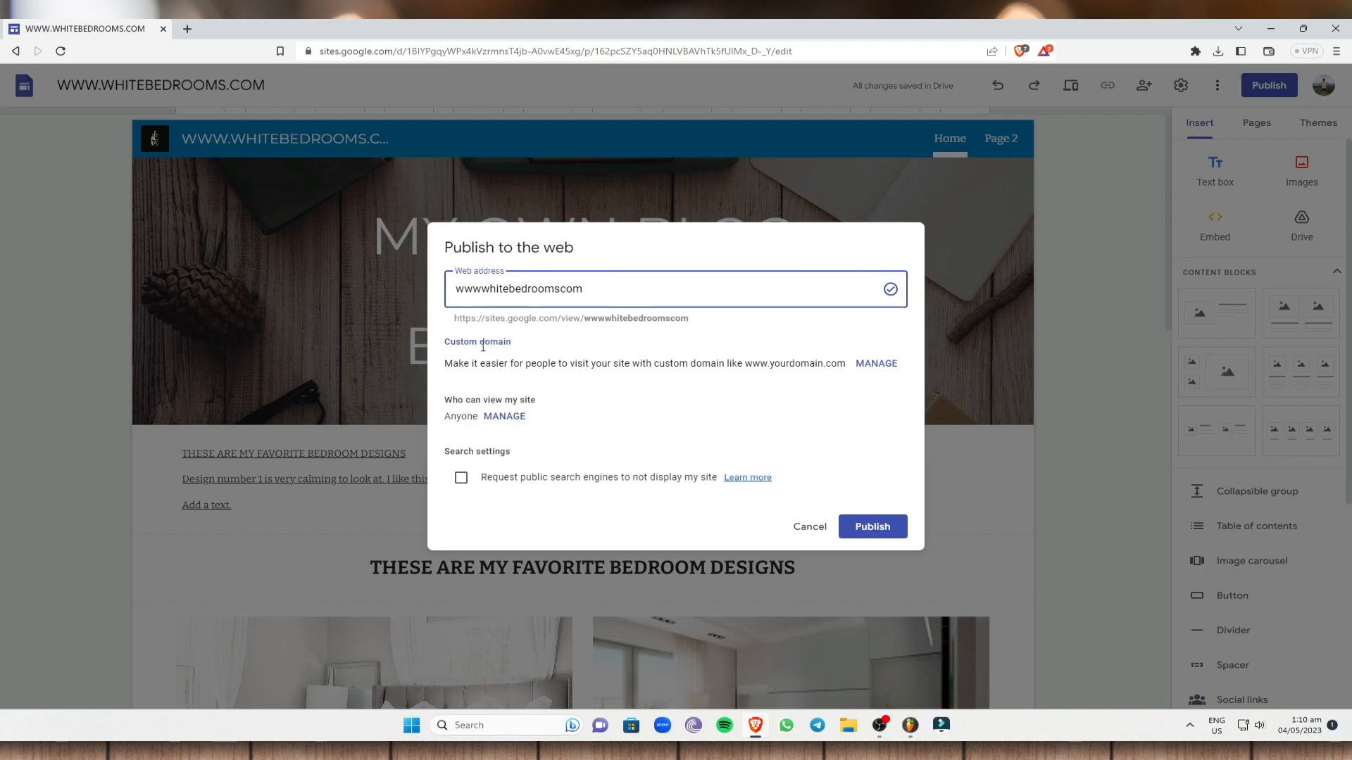
Check who can view the site, leave the request to hide it from public search engines disabled, and publish it
click(503, 418)
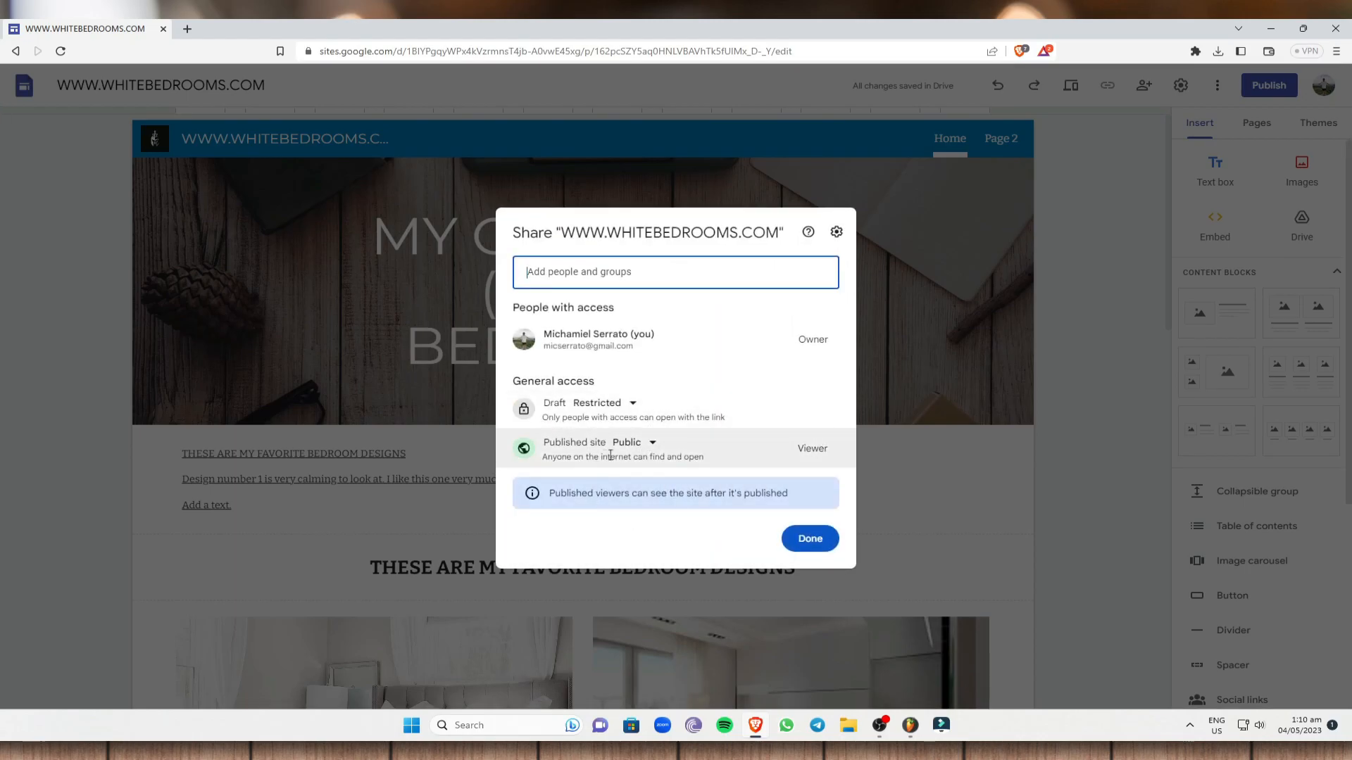
click(810, 539)
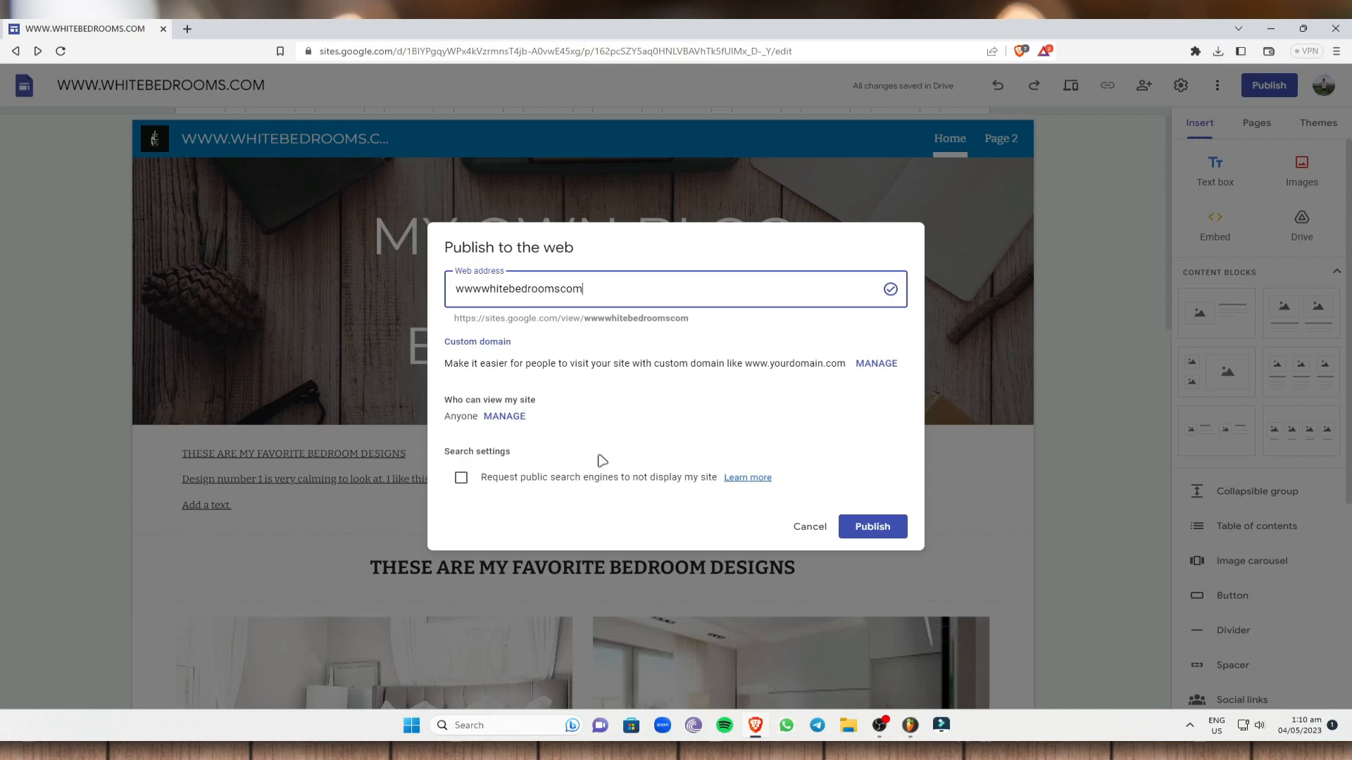
click(461, 478)
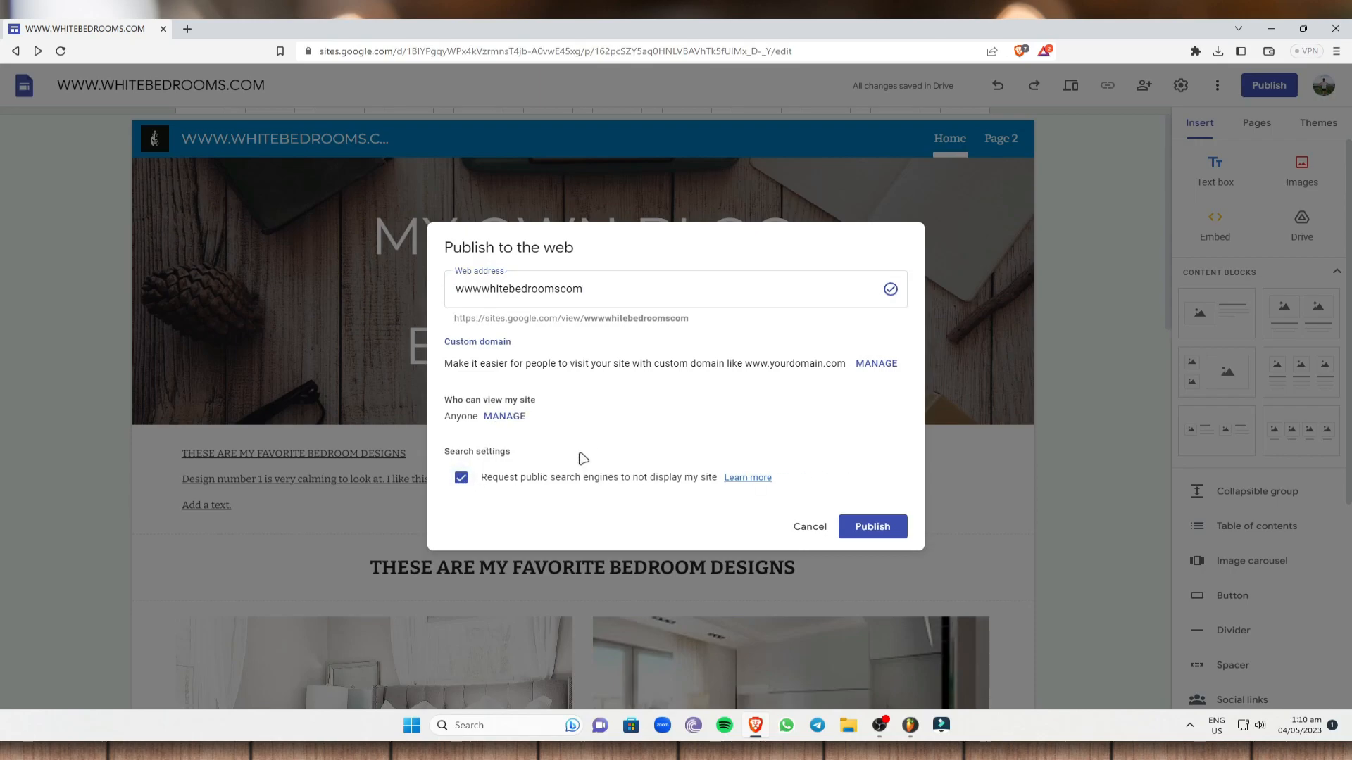
click(461, 478)
click(885, 538)
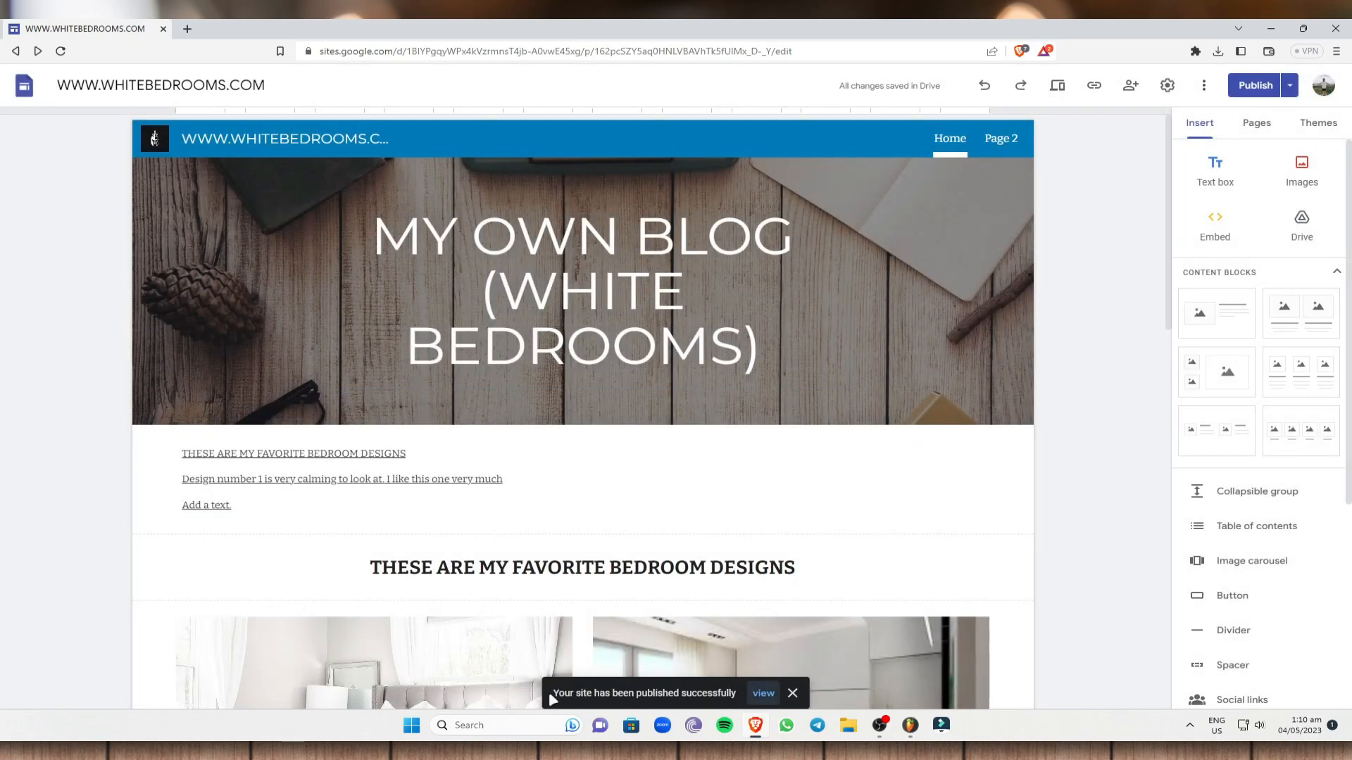
Look through the Home page's content from the header down to the embedded YouTube video and back
drag(554, 694, 743, 693)
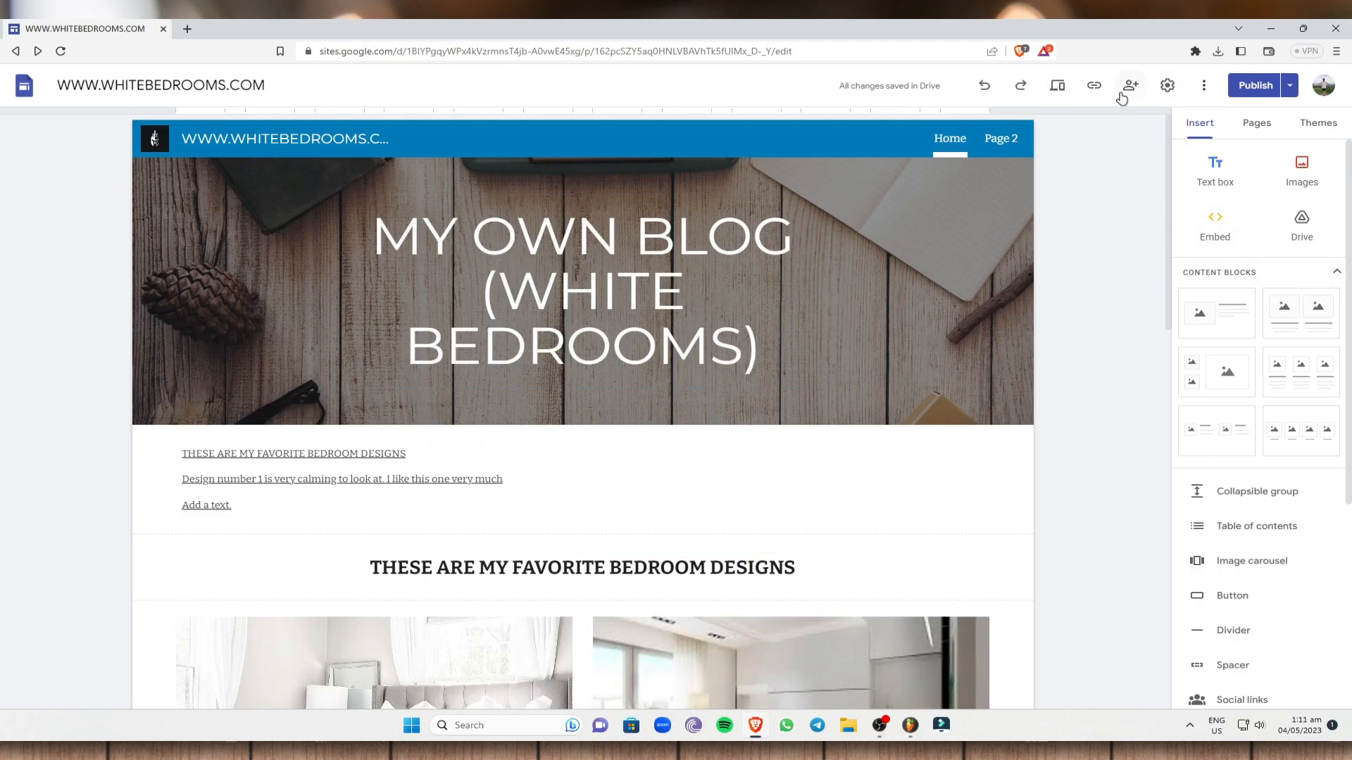
scroll(1056, 465, down, 6)
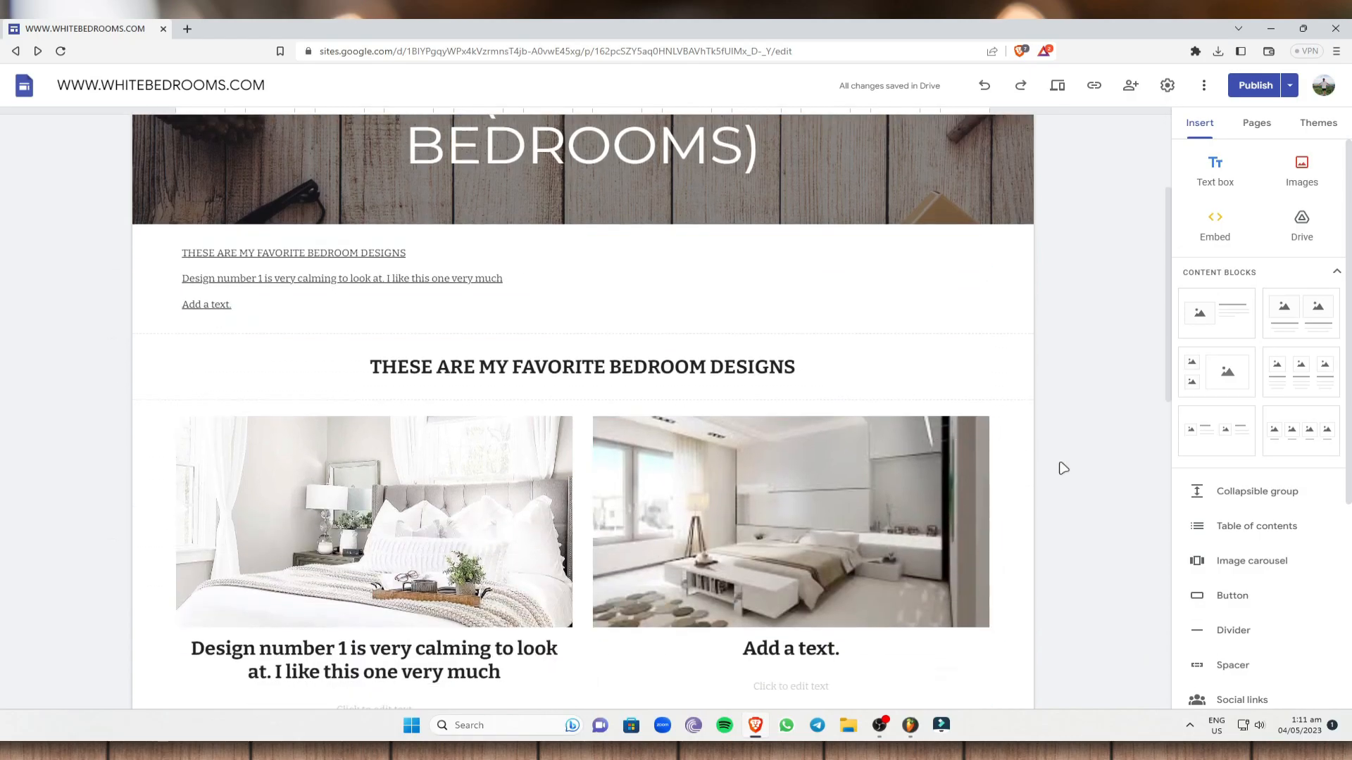
scroll(1096, 479, down, 9)
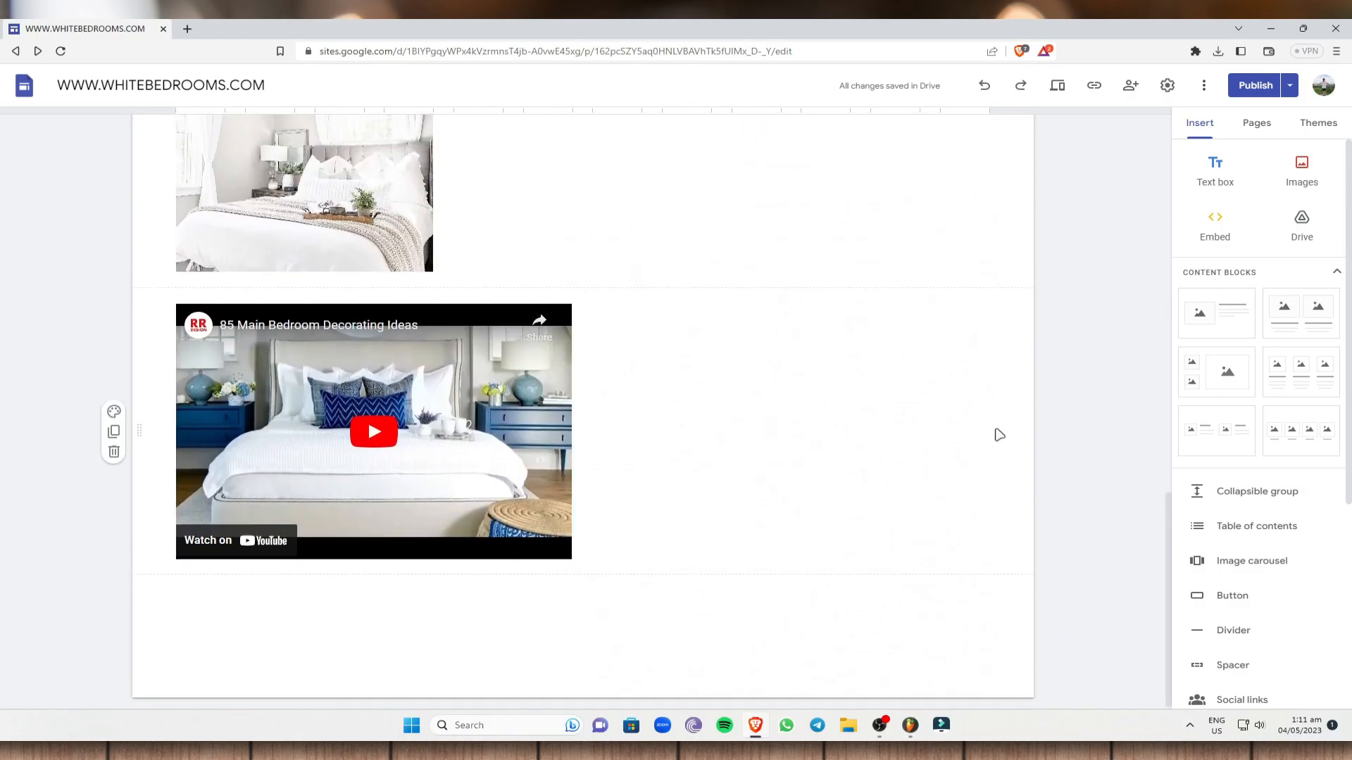
scroll(997, 433, up, 5)
scroll(1065, 280, down, 6)
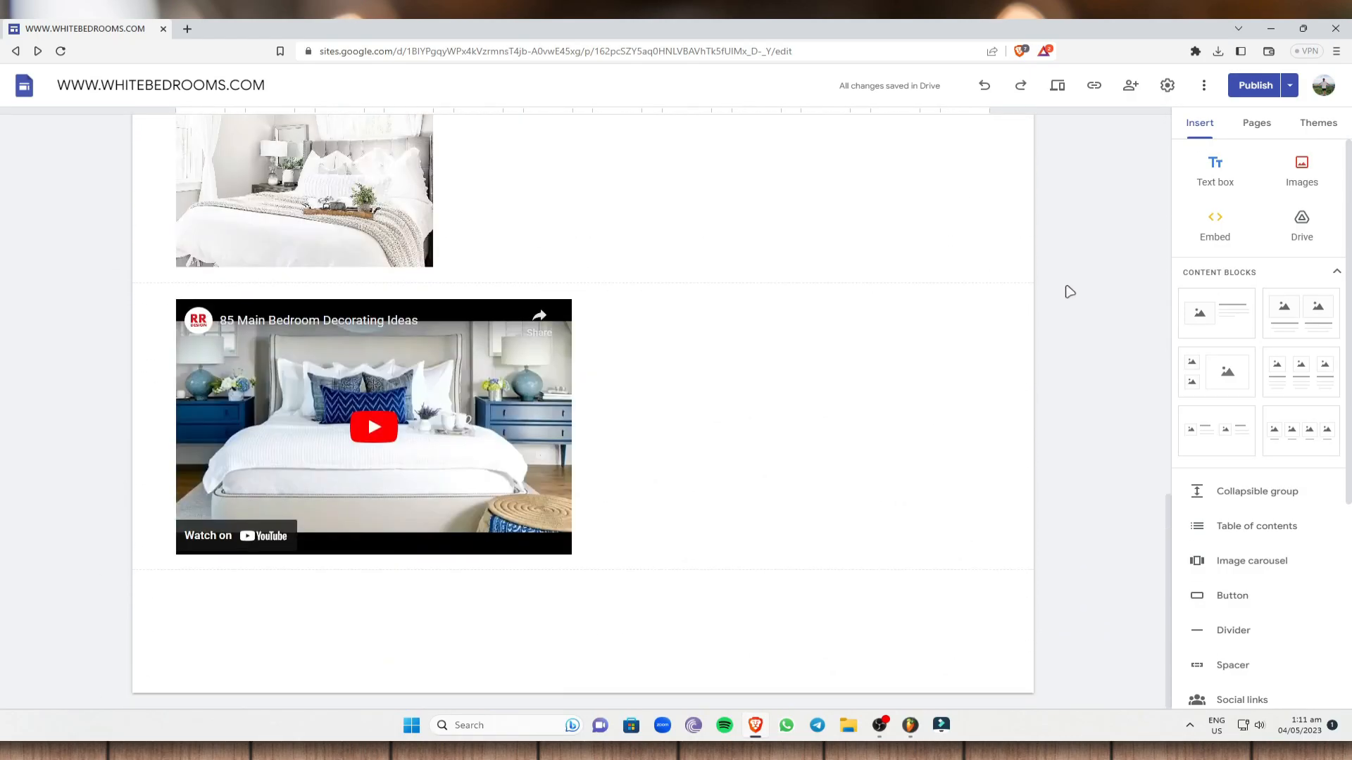
scroll(1126, 296, up, 5)
scroll(775, 281, up, 5)
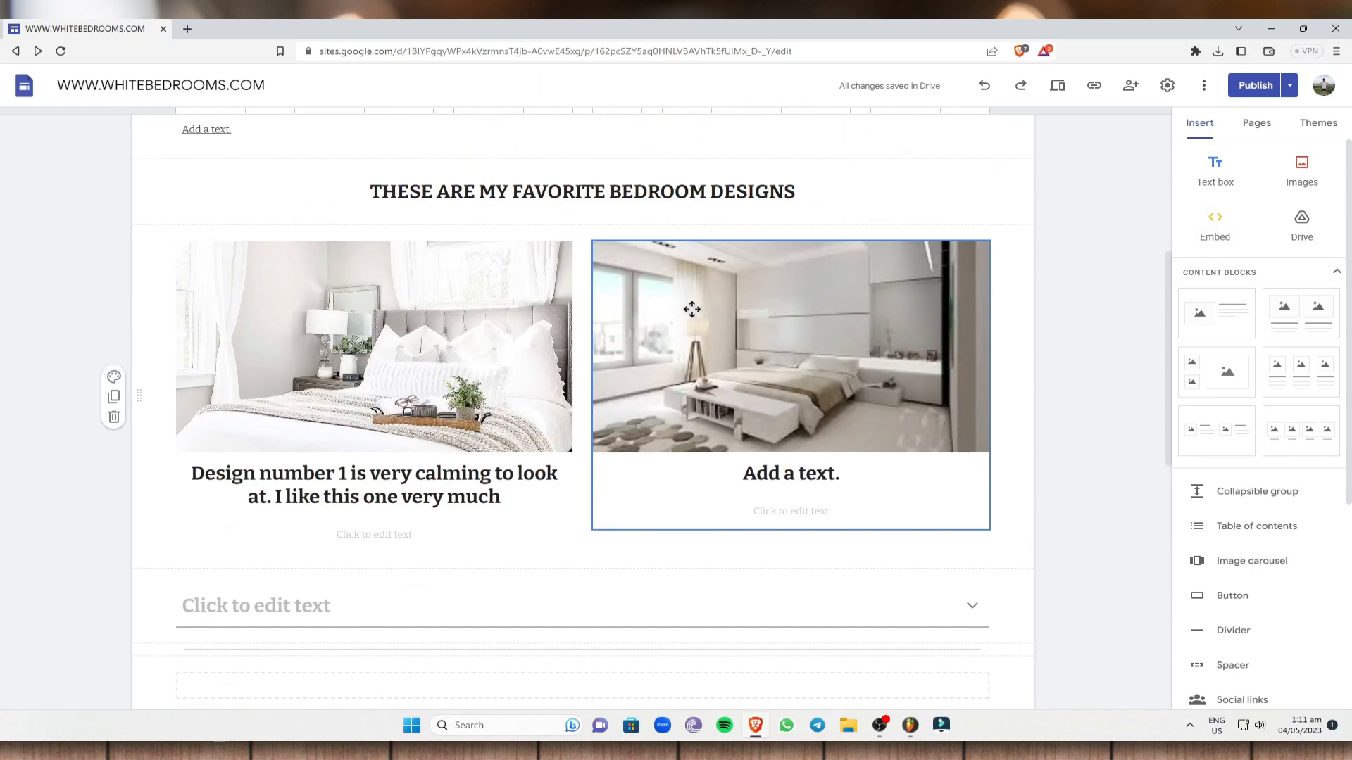
scroll(85, 316, up, 3)
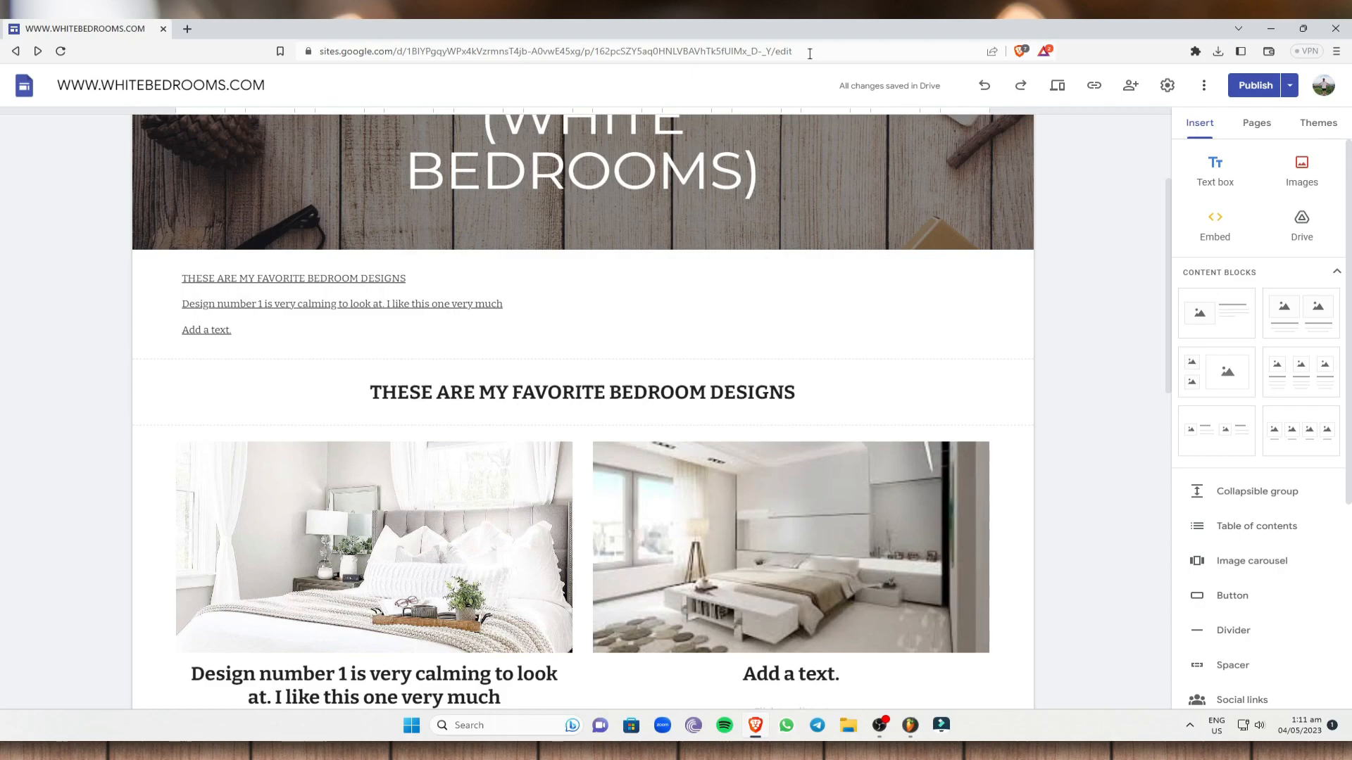
click(724, 386)
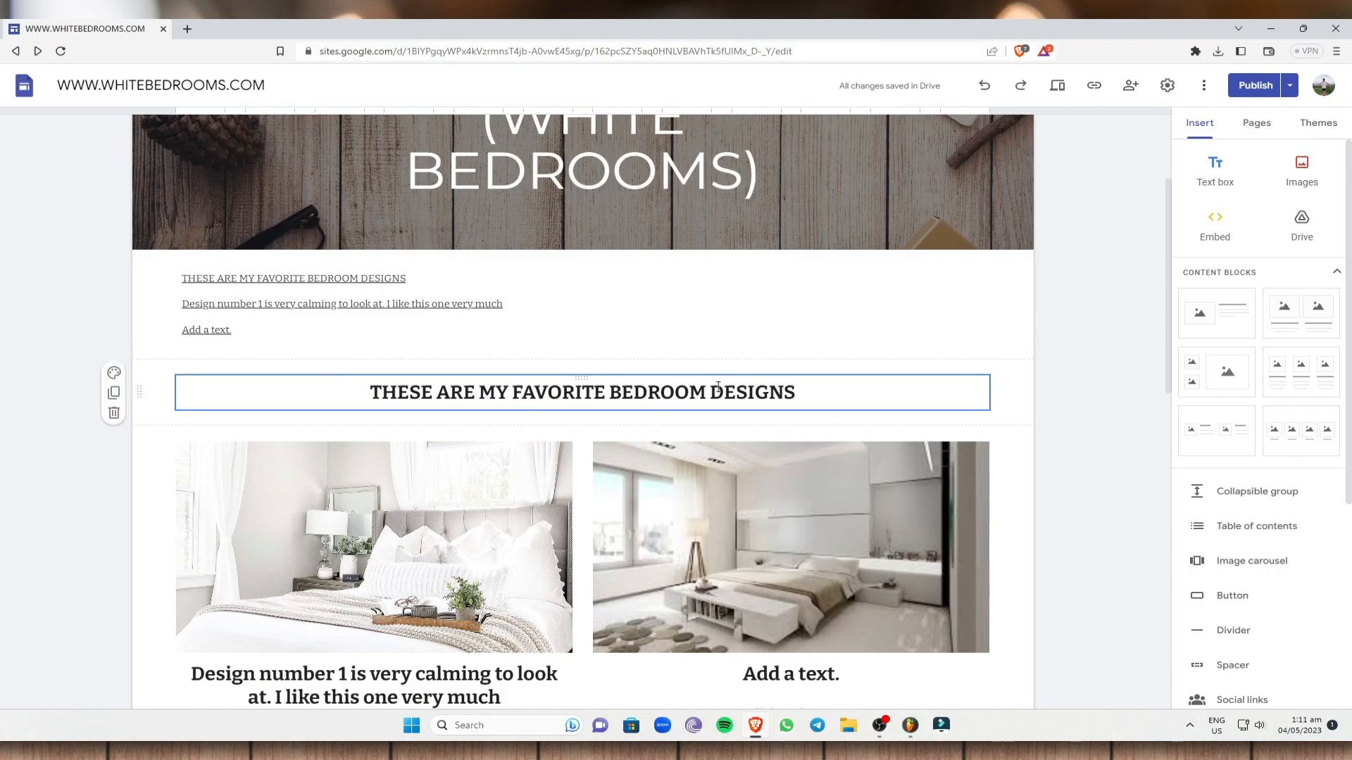